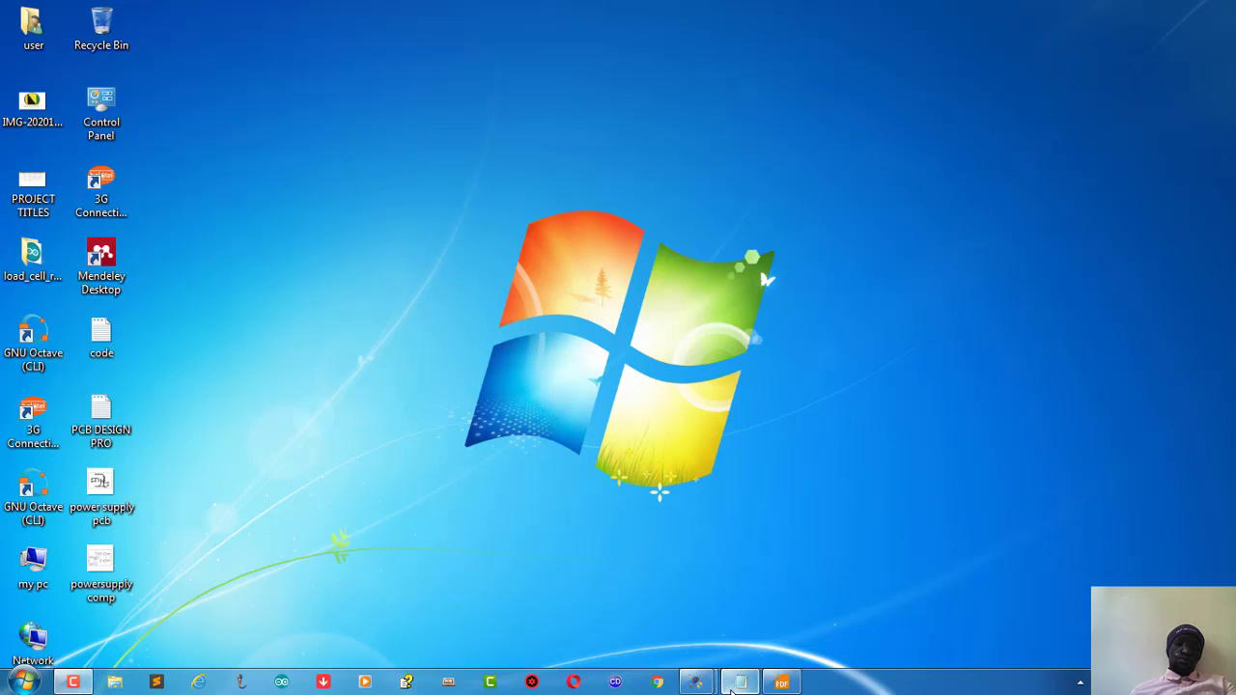
# Review the PCB design procedures in the open Notepad document, highlighting the line about constructing the board outline
pyautogui.click(730, 690)
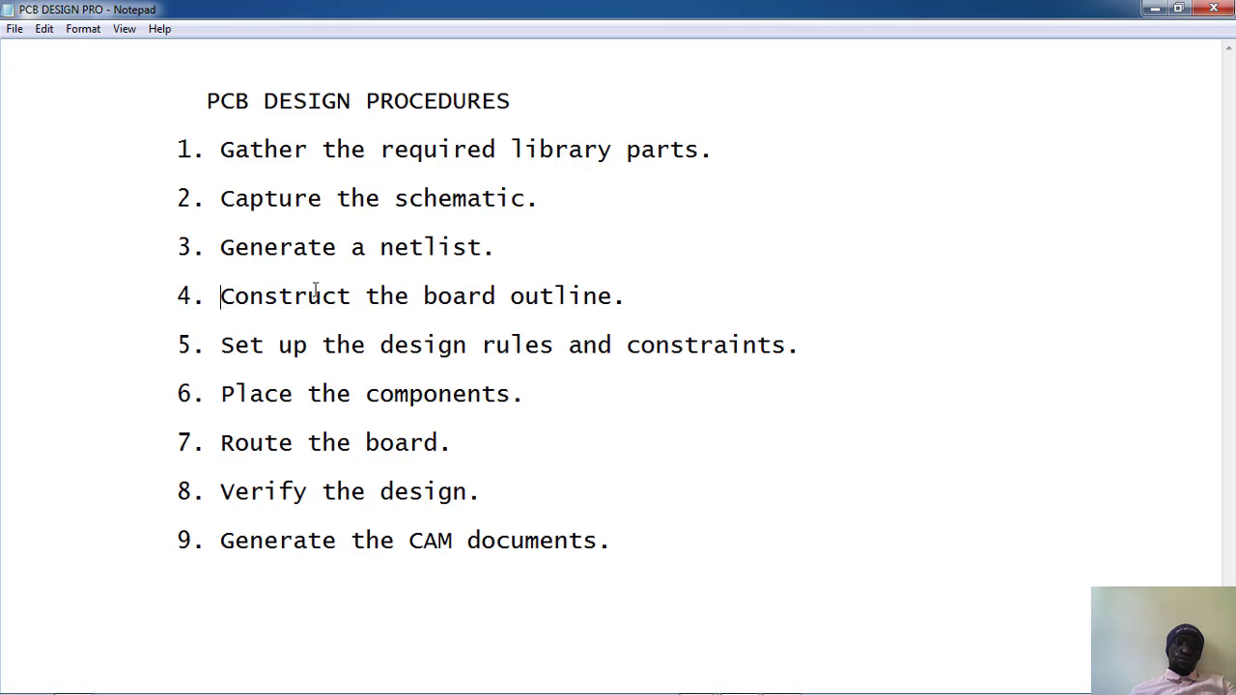
pyautogui.moveTo(314, 290); pyautogui.dragTo(625, 302)
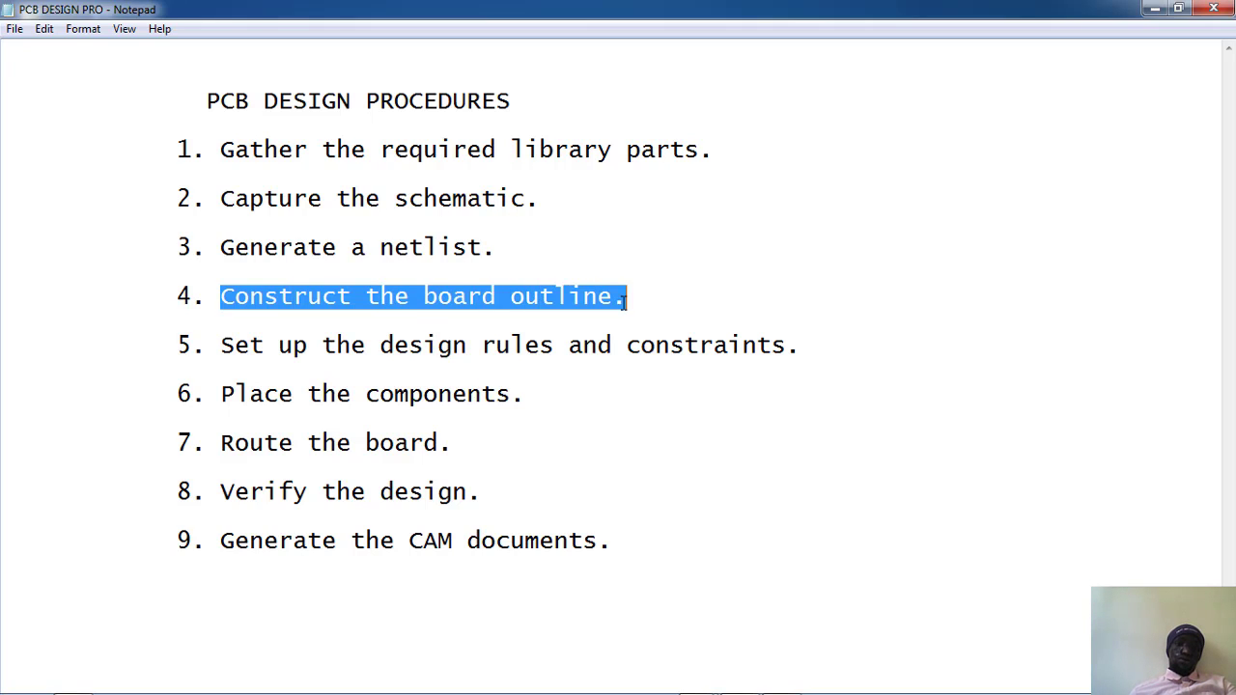
pyautogui.click(369, 349)
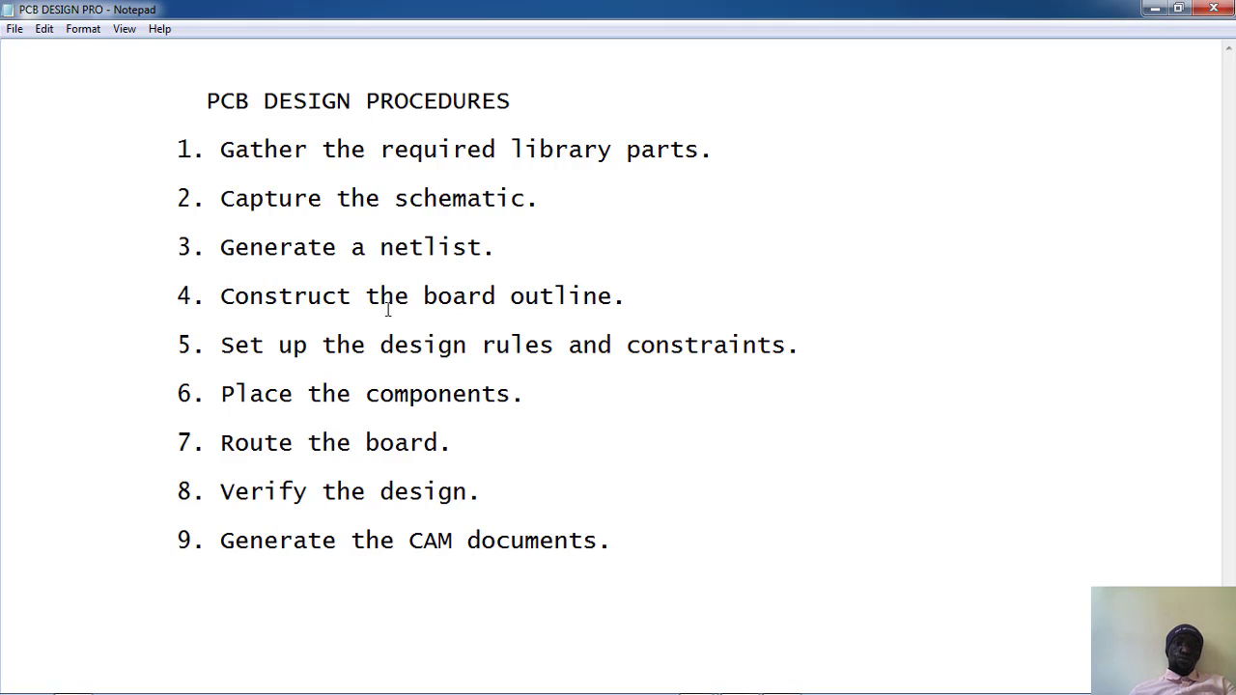
pyautogui.click(1155, 8)
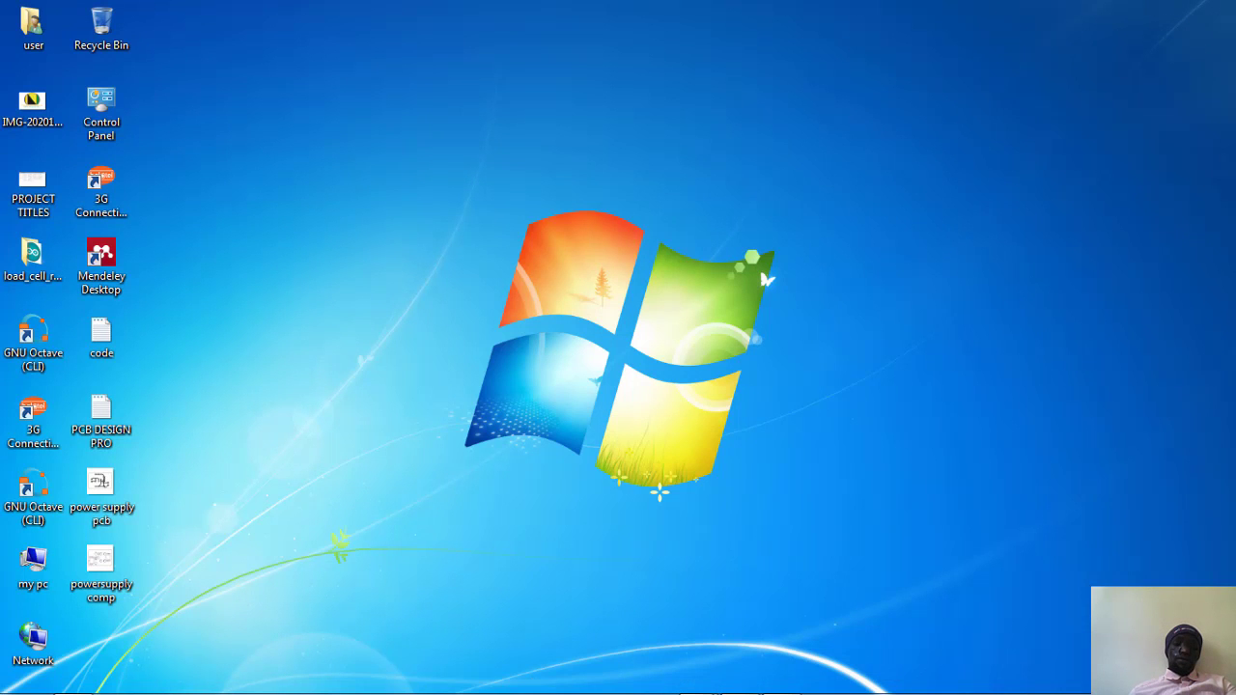
# Switch to the untitled Proteus project and open the device picker from the schematic's component mode
pyautogui.moveTo(667, 673)
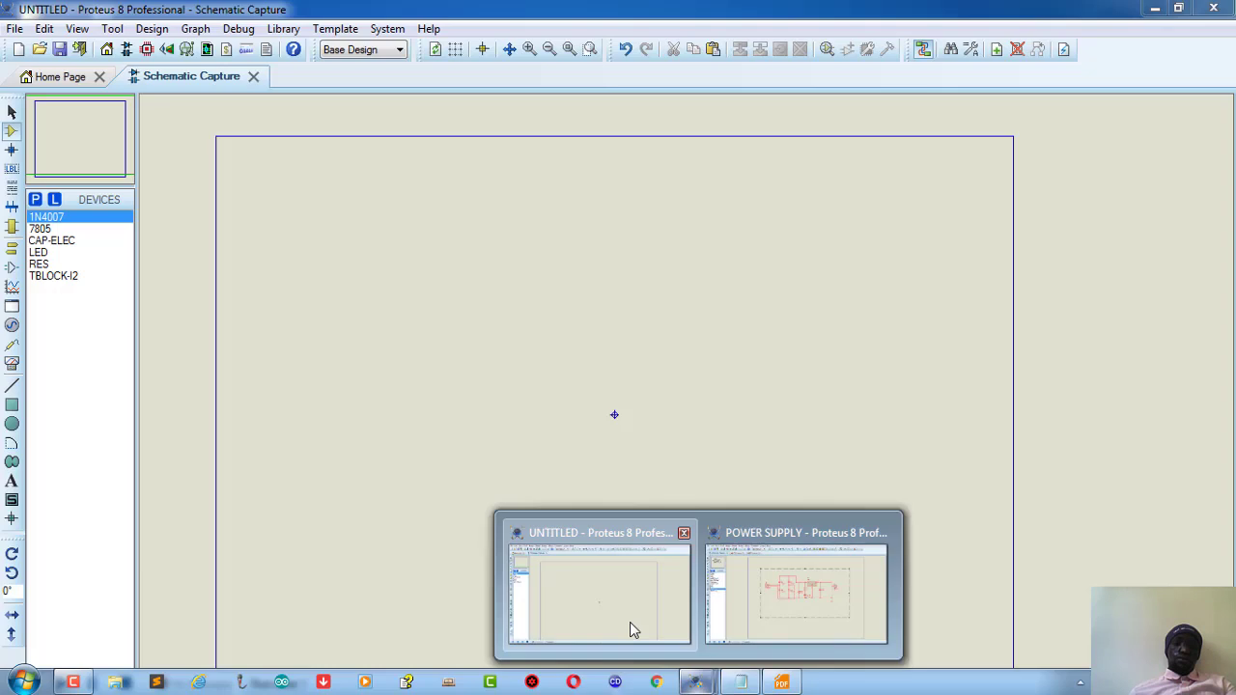
pyautogui.click(630, 622)
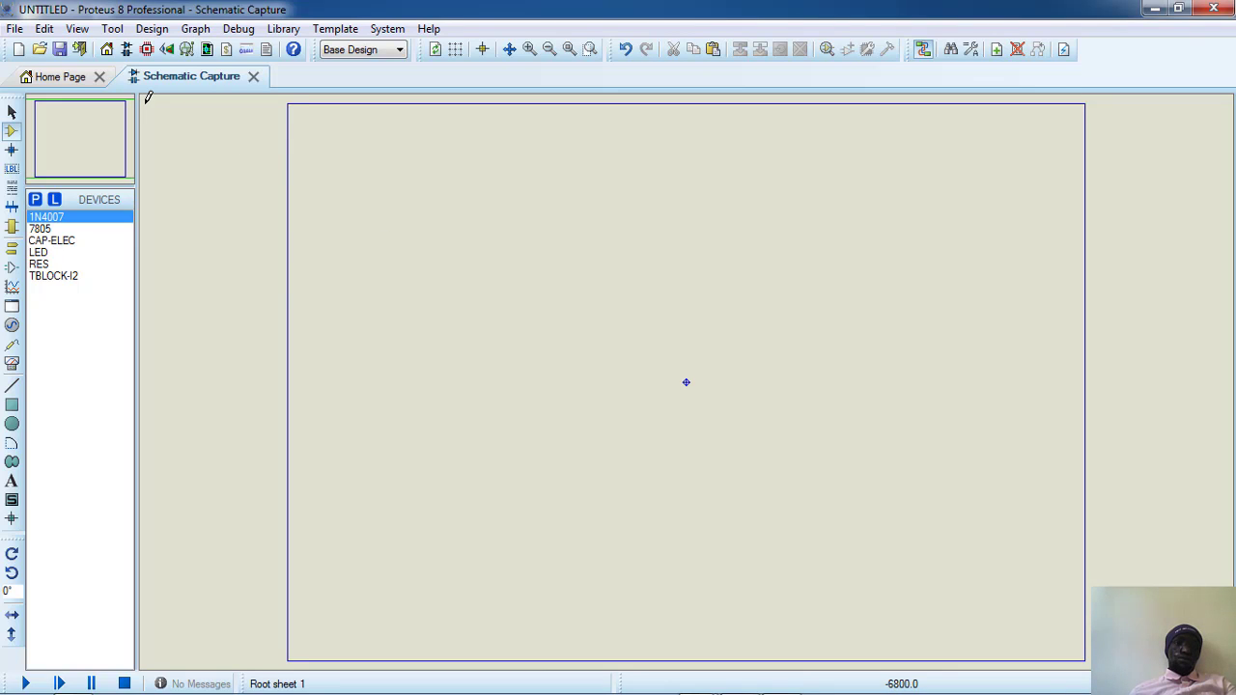
pyautogui.click(128, 50)
pyautogui.click(11, 132)
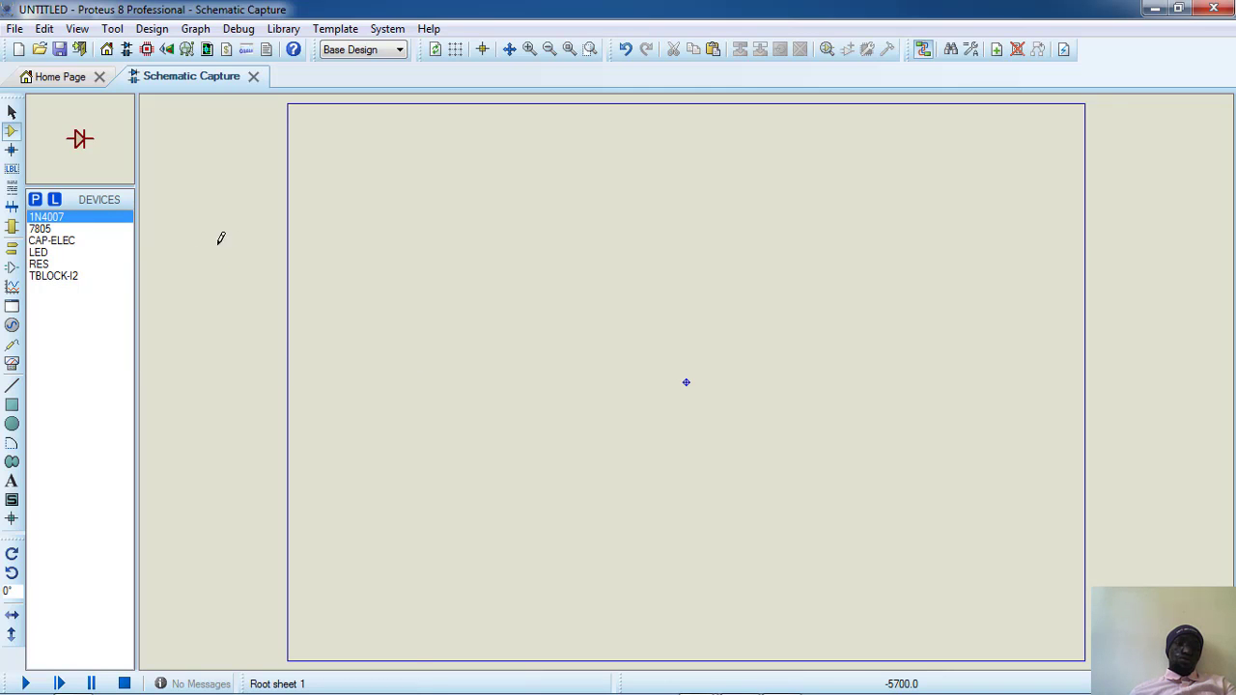
pyautogui.click(34, 199)
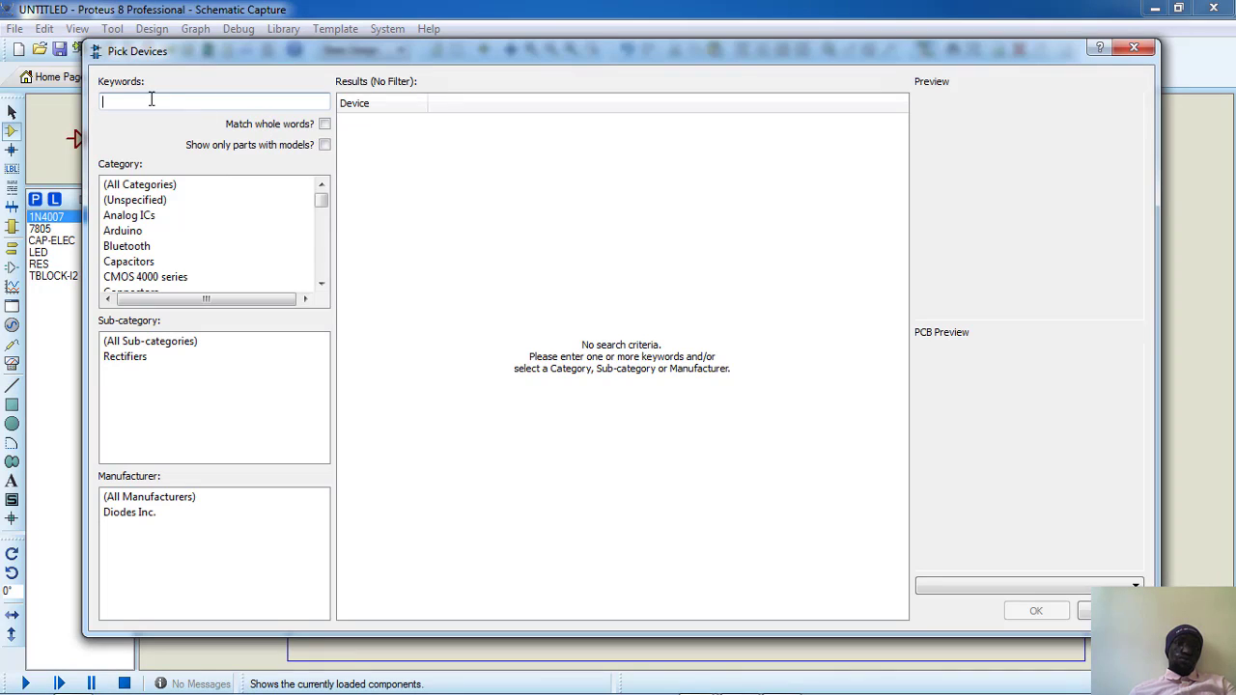
# Browse the Capacitors category and examine the footprint options of the 02013A100JAT2A ceramic capacitor
pyautogui.click(164, 262)
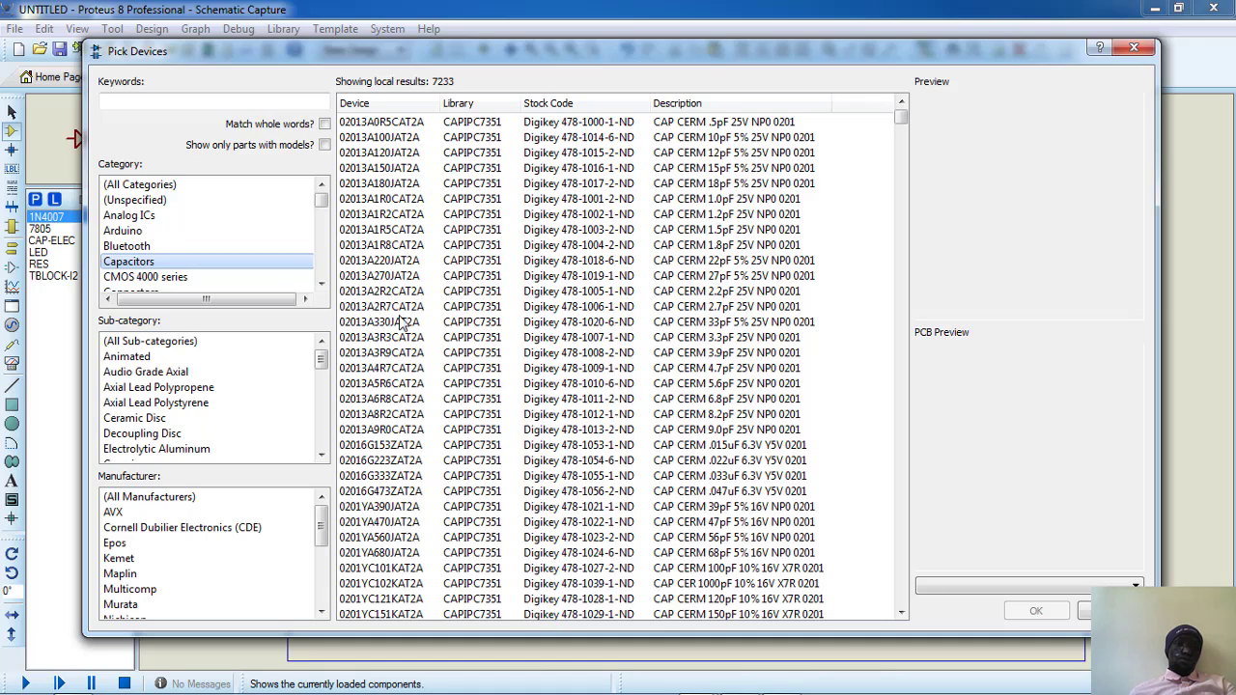
pyautogui.click(467, 140)
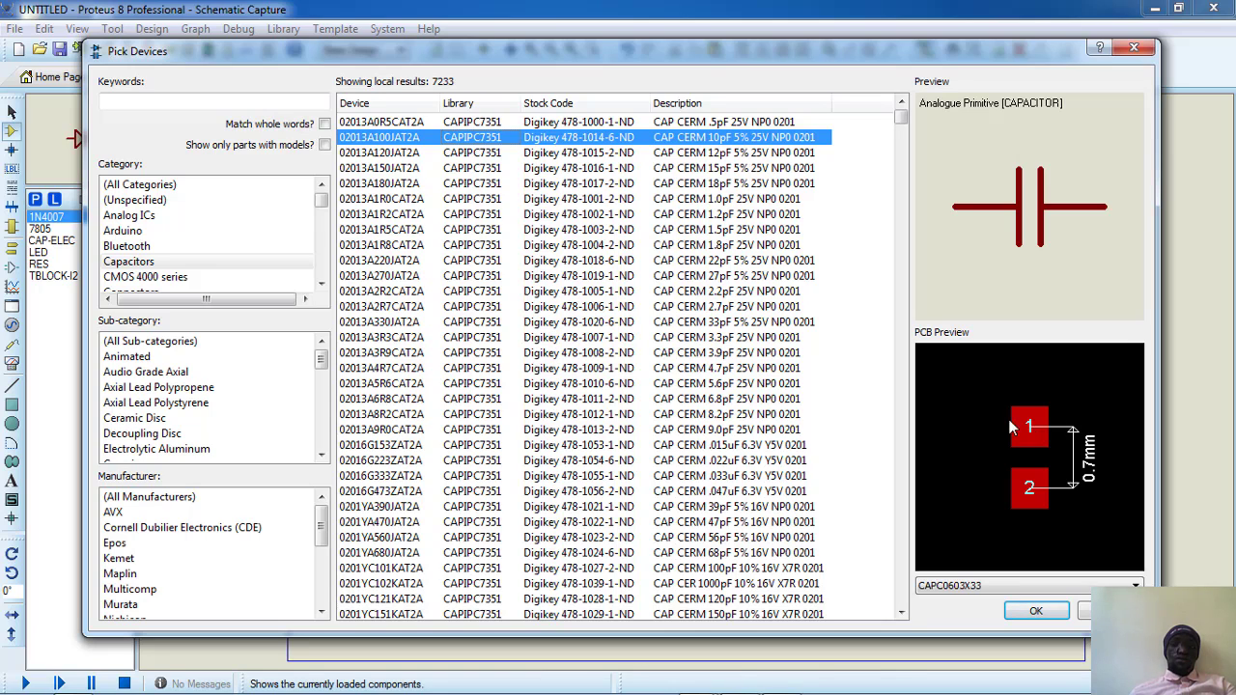
pyautogui.click(975, 586)
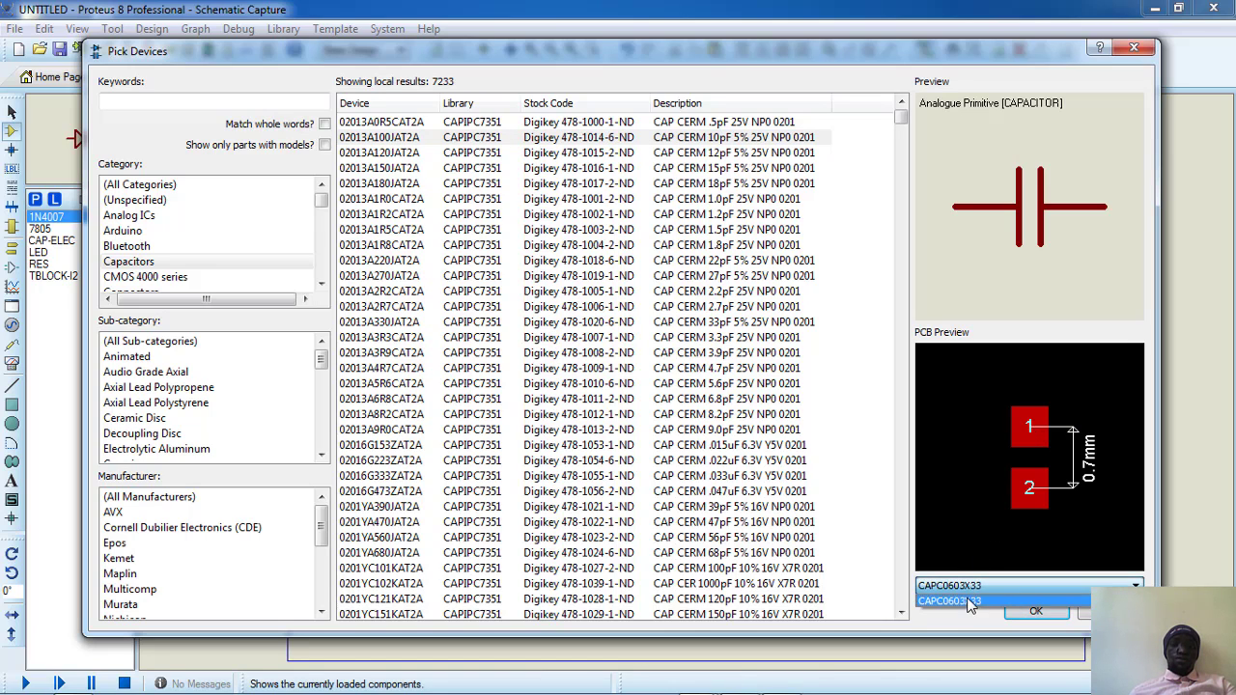
pyautogui.click(973, 606)
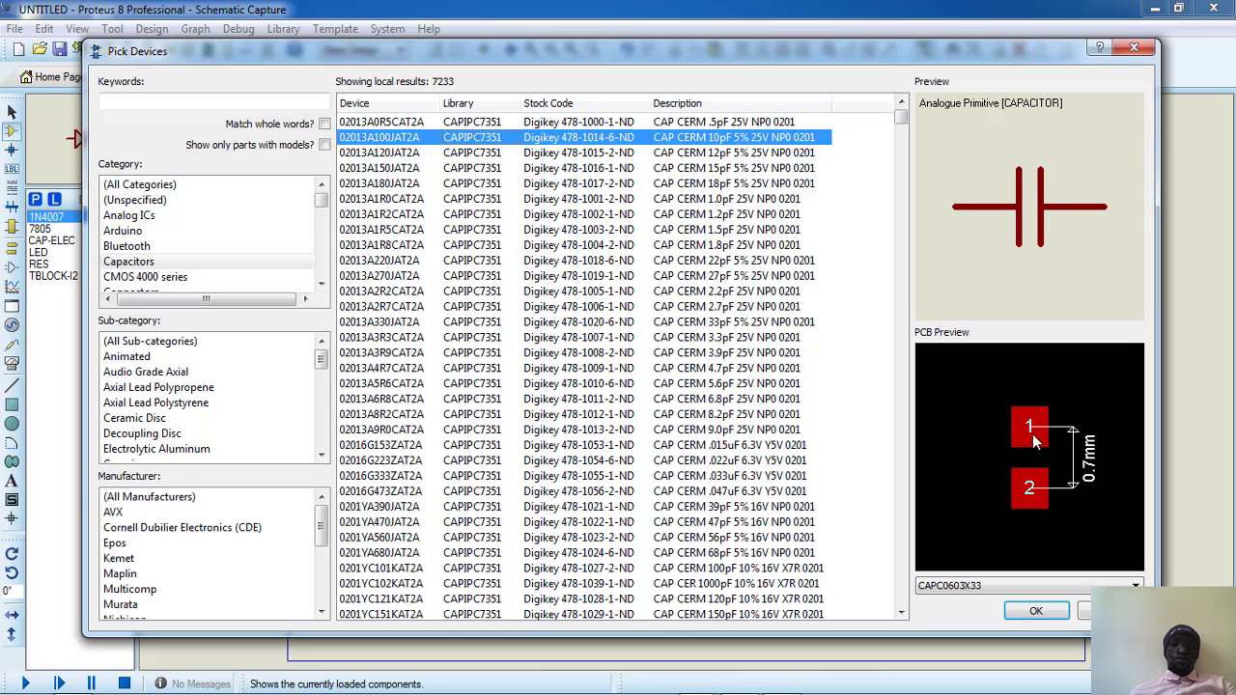
pyautogui.click(970, 585)
pyautogui.click(968, 601)
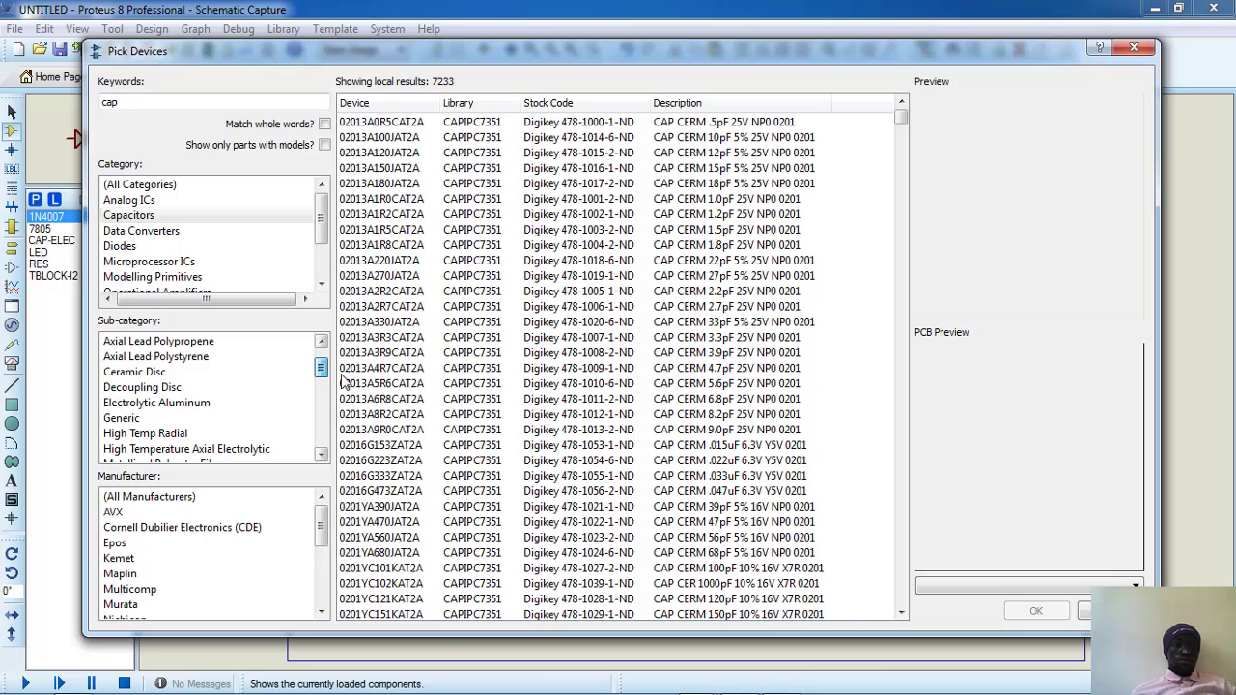
# Search for "cap" in the Generic capacitors sub-category and select the CAP-ELEC device
pyautogui.scroll(-1, 150, 410)
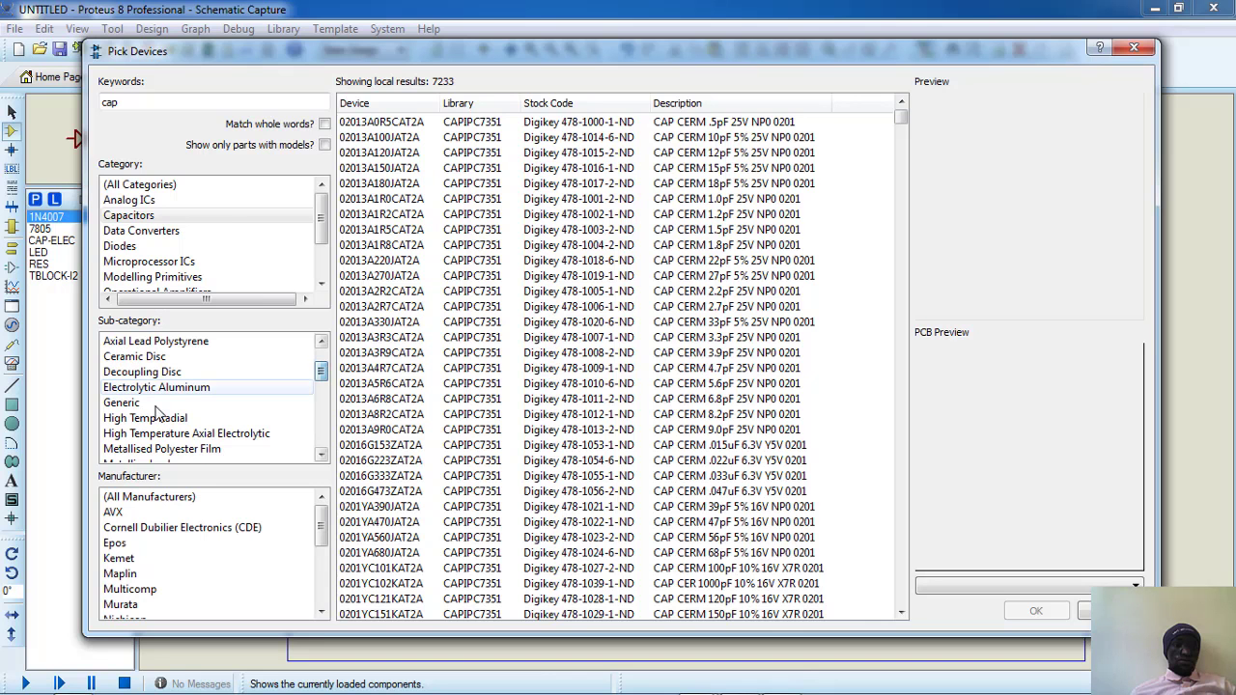
pyautogui.click(149, 405)
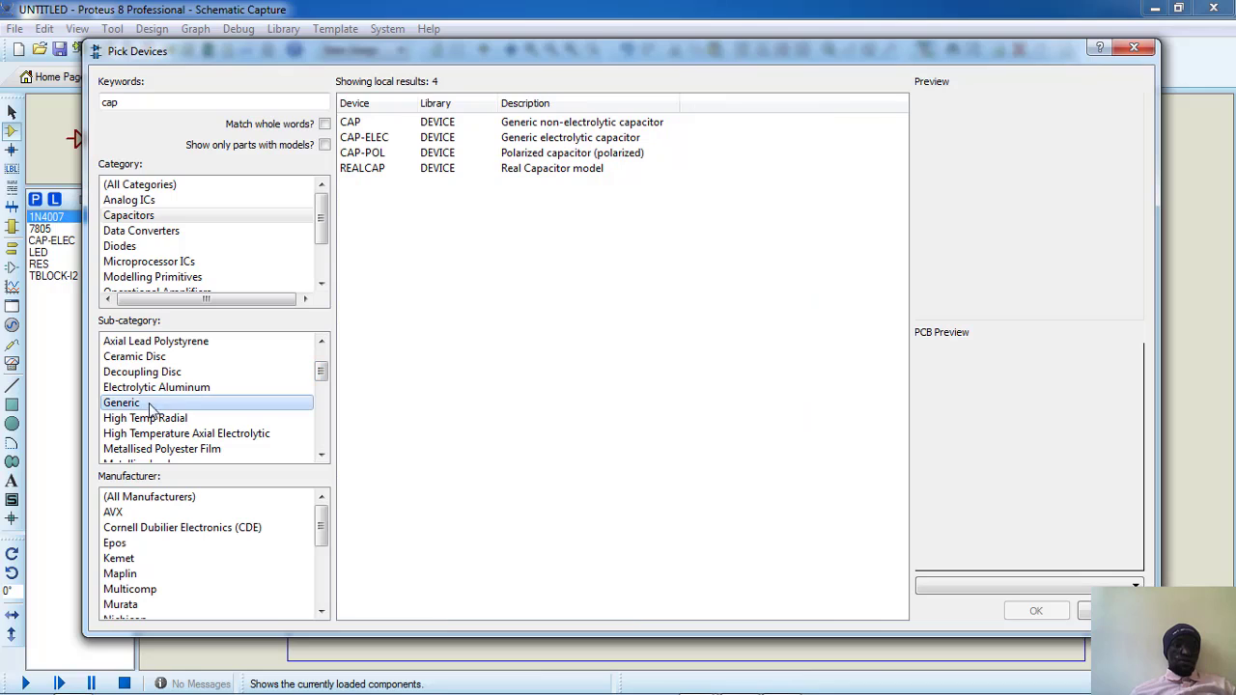
pyautogui.click(394, 140)
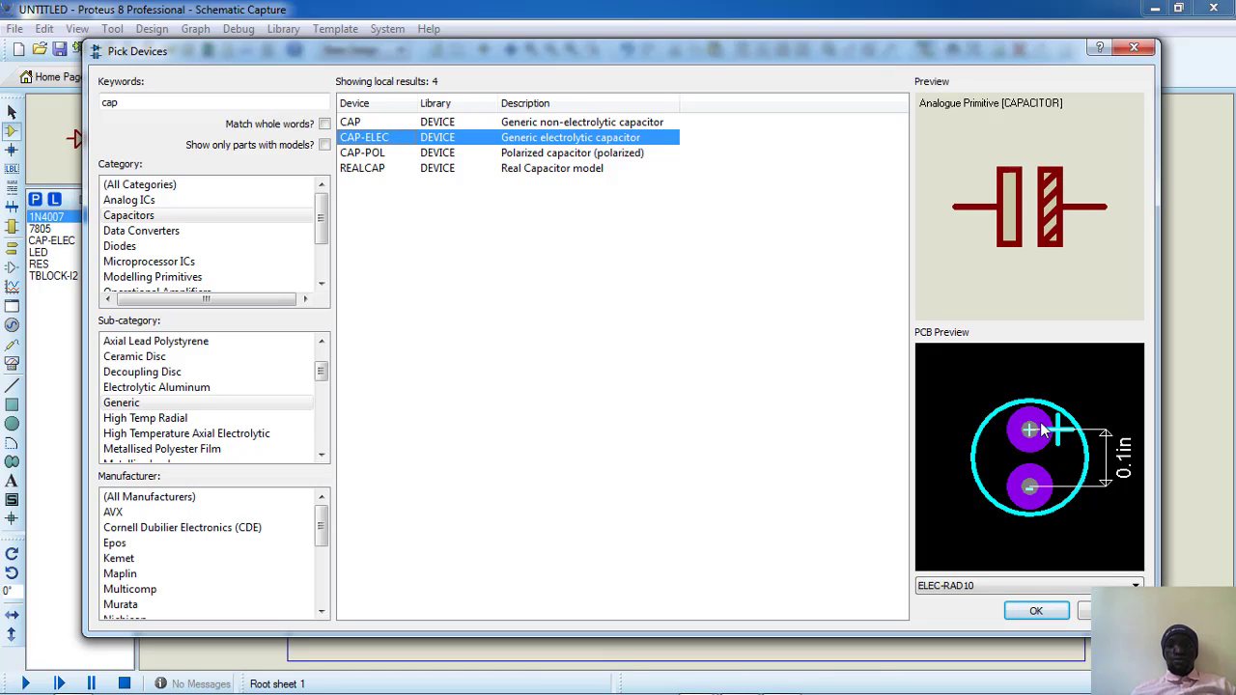
# Preview the ELEC-RAD13, ELEC-RAD20 and ELEC-RAD25 footprints for the CAP-ELEC capacitor and compare their pin spacing
pyautogui.click(991, 586)
pyautogui.click(959, 615)
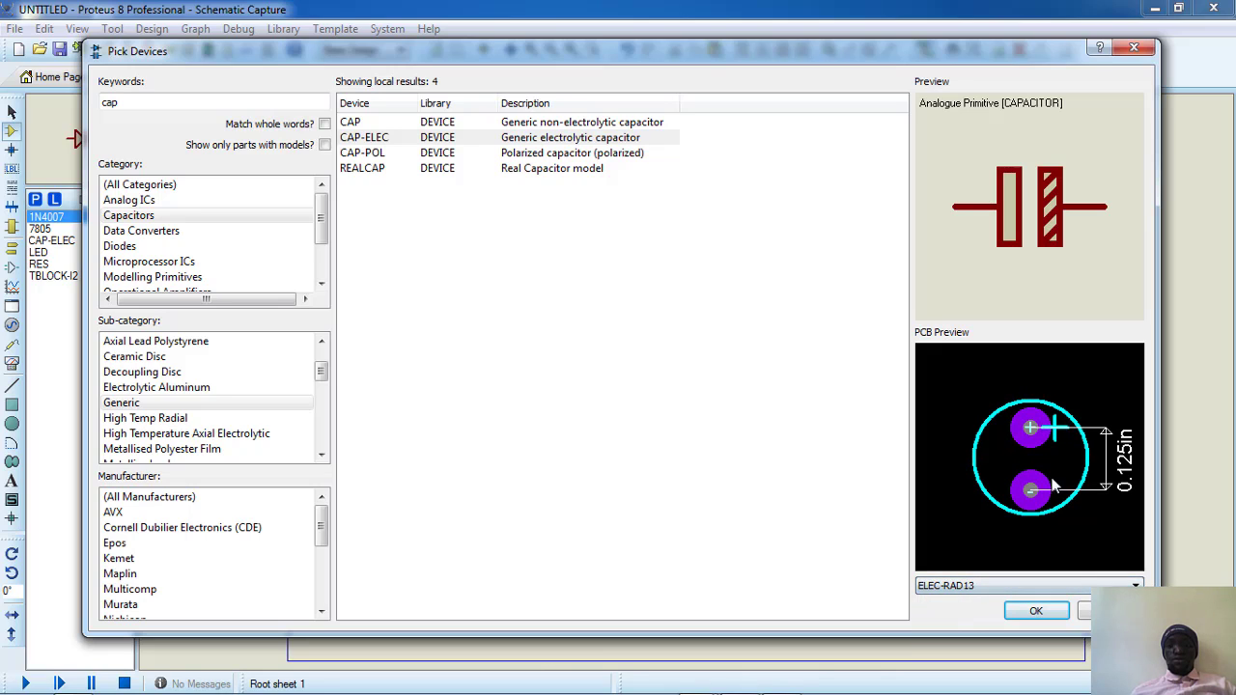
pyautogui.click(956, 586)
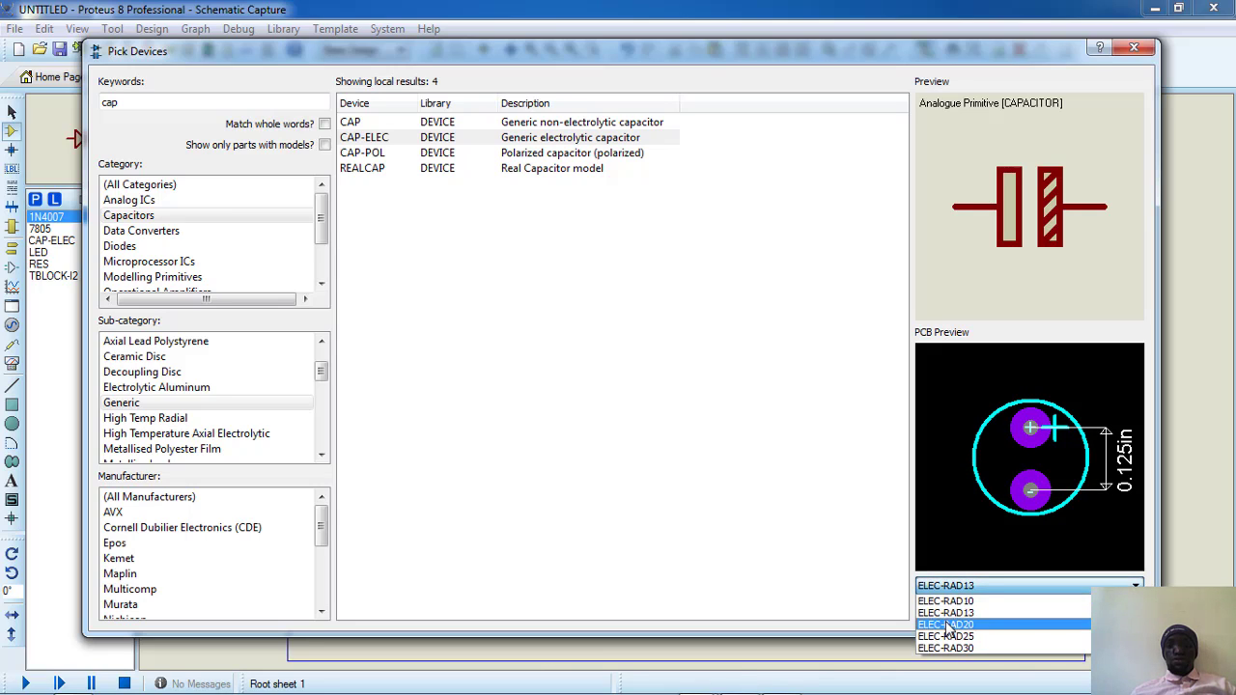
pyautogui.click(951, 632)
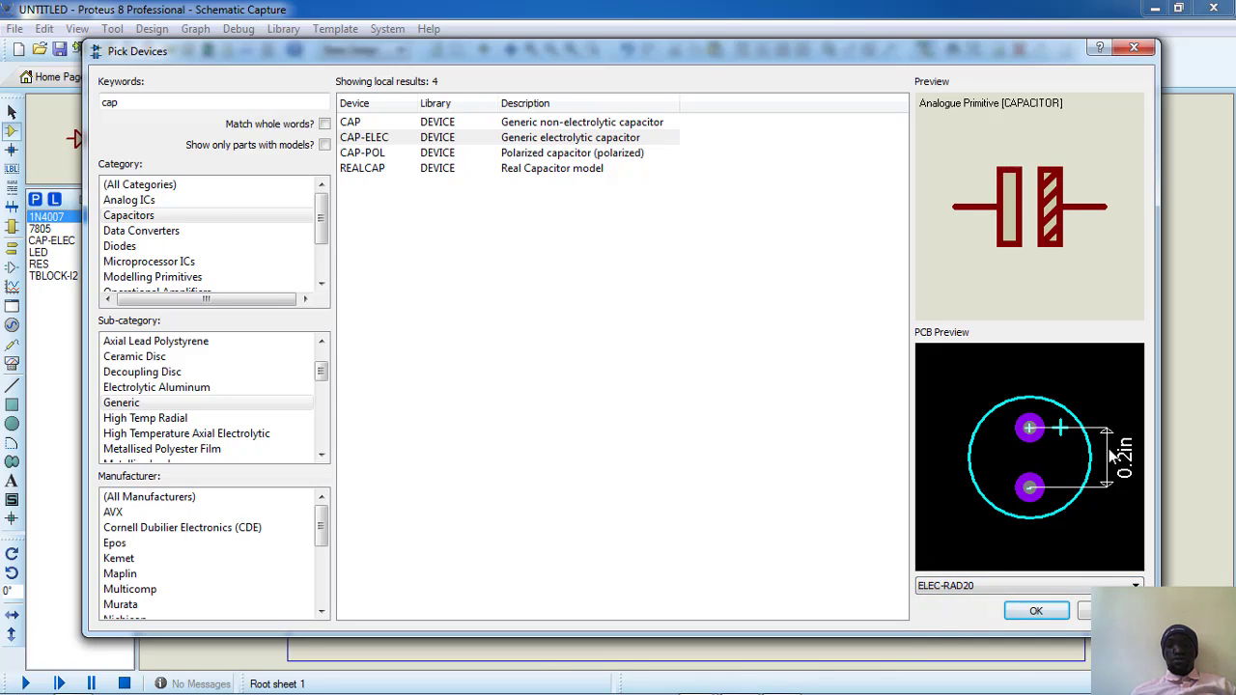
pyautogui.click(961, 588)
pyautogui.click(972, 636)
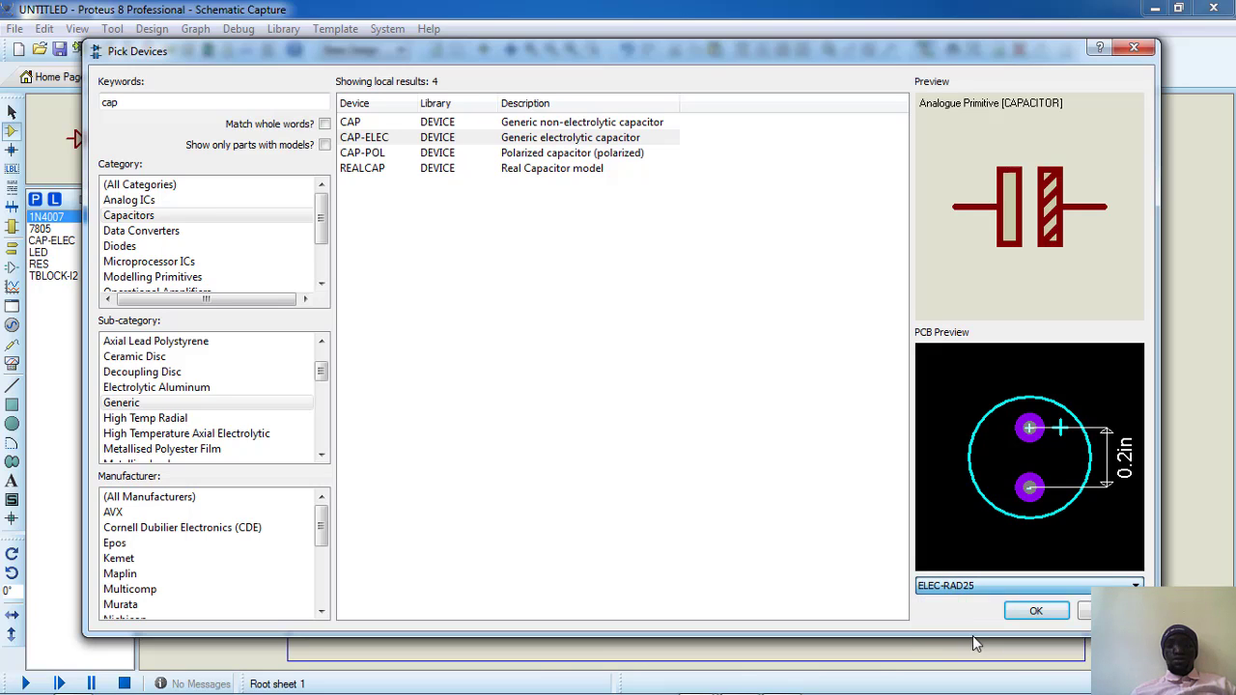
# Set the CAP-ELEC footprint to ELEC-RAD10 and add the capacitor to the device list
pyautogui.click(954, 588)
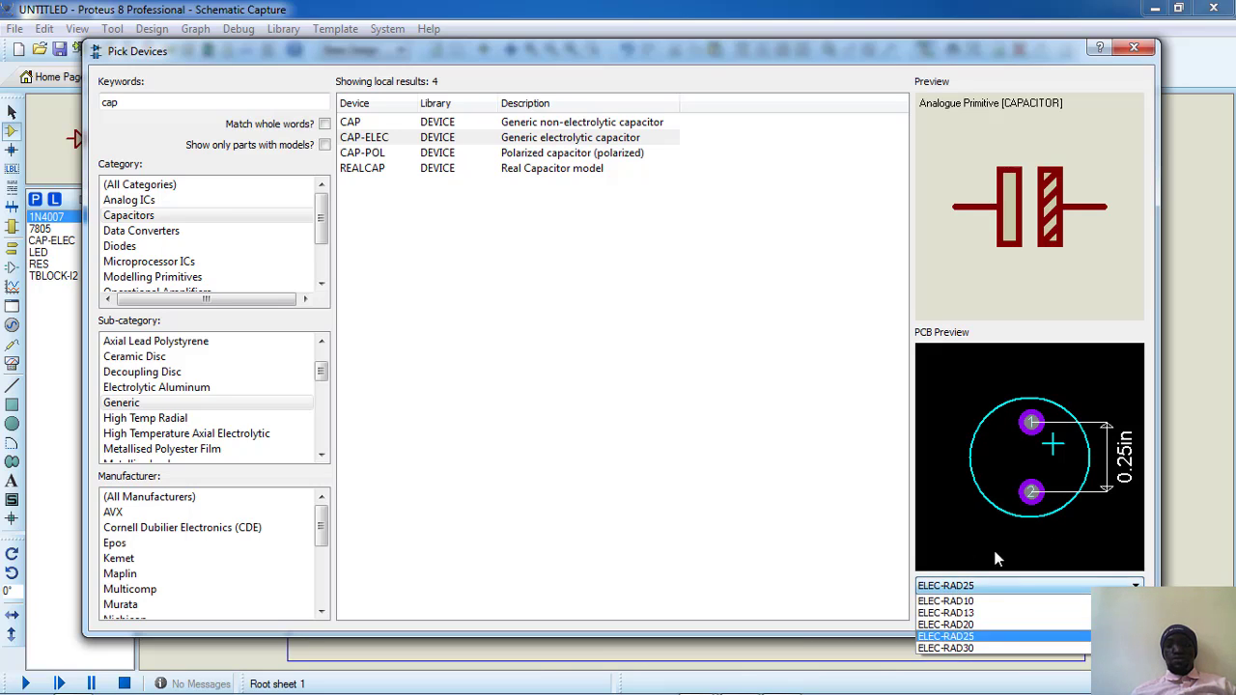
pyautogui.click(955, 599)
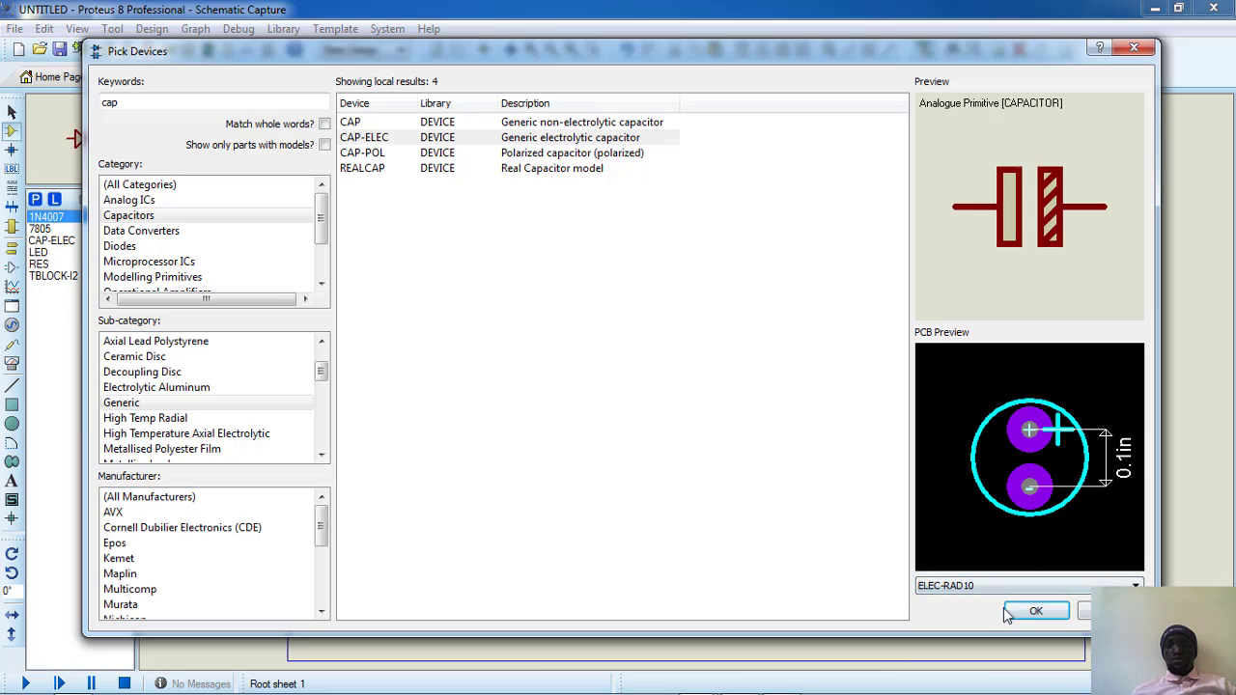
pyautogui.click(1036, 610)
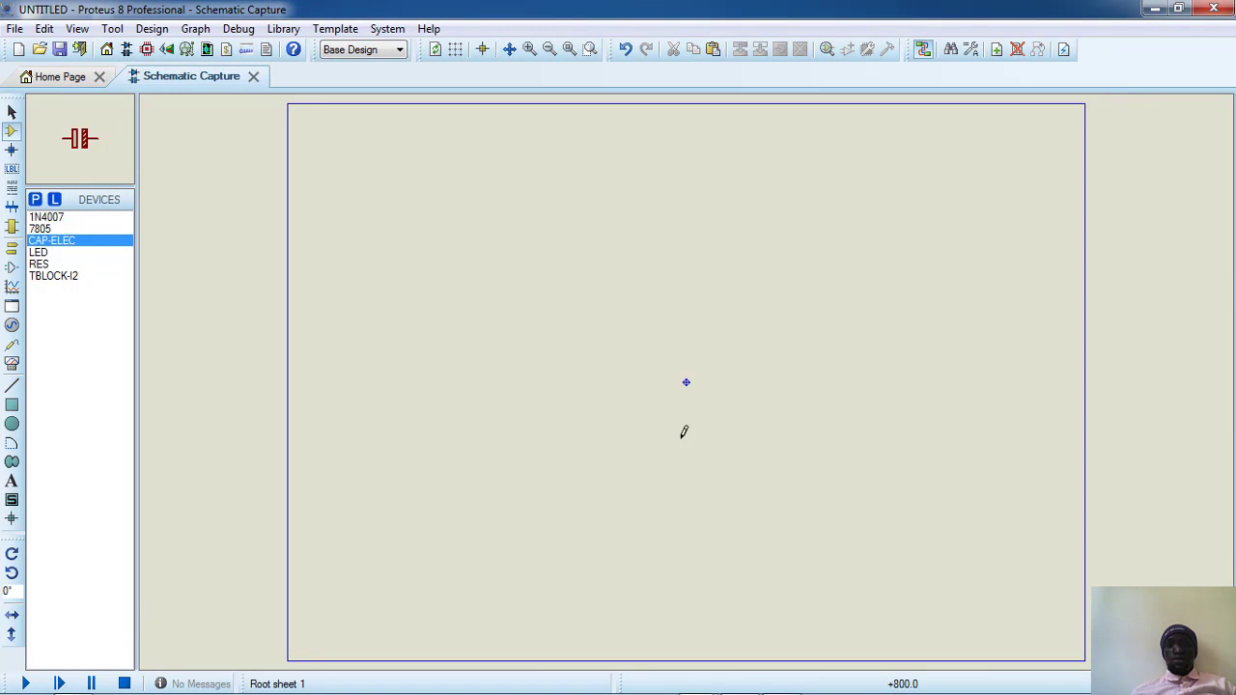
# Copy the complete circuit from the POWER SUPPLY project and paste it into the upper middle of the untitled schematic sheet
pyautogui.click(44, 253)
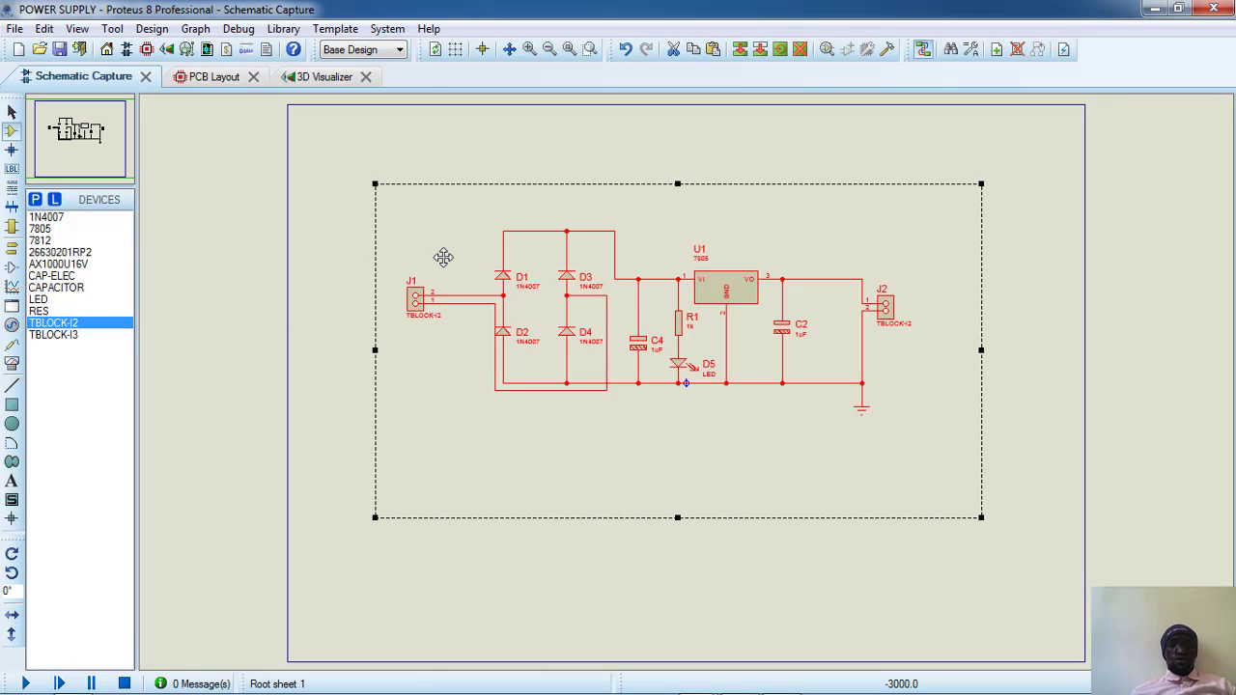
pyautogui.rightClick(464, 250)
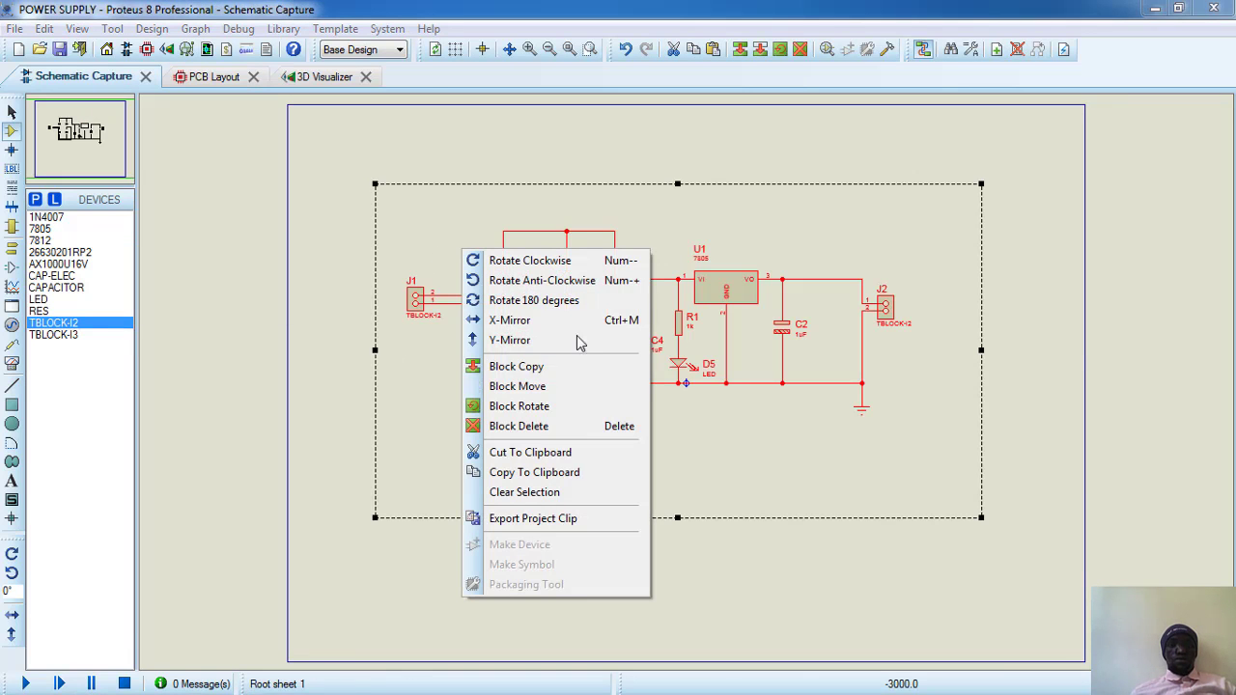
pyautogui.click(521, 472)
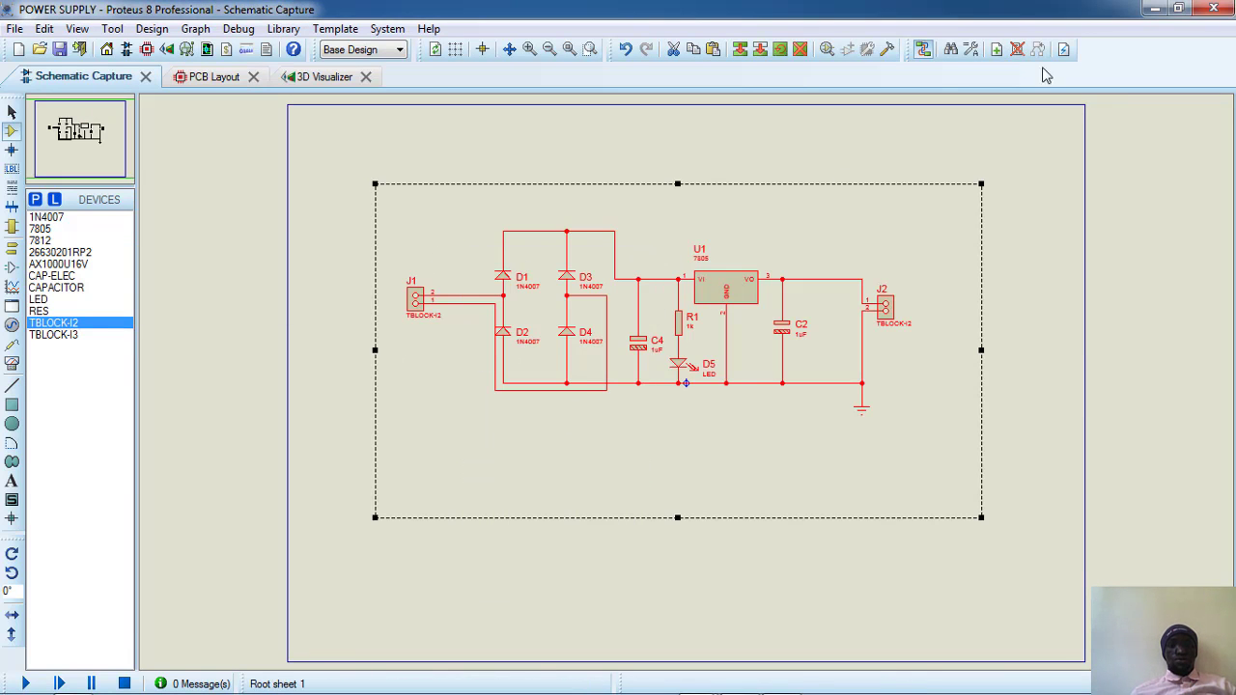
pyautogui.click(1155, 8)
pyautogui.rightClick(494, 263)
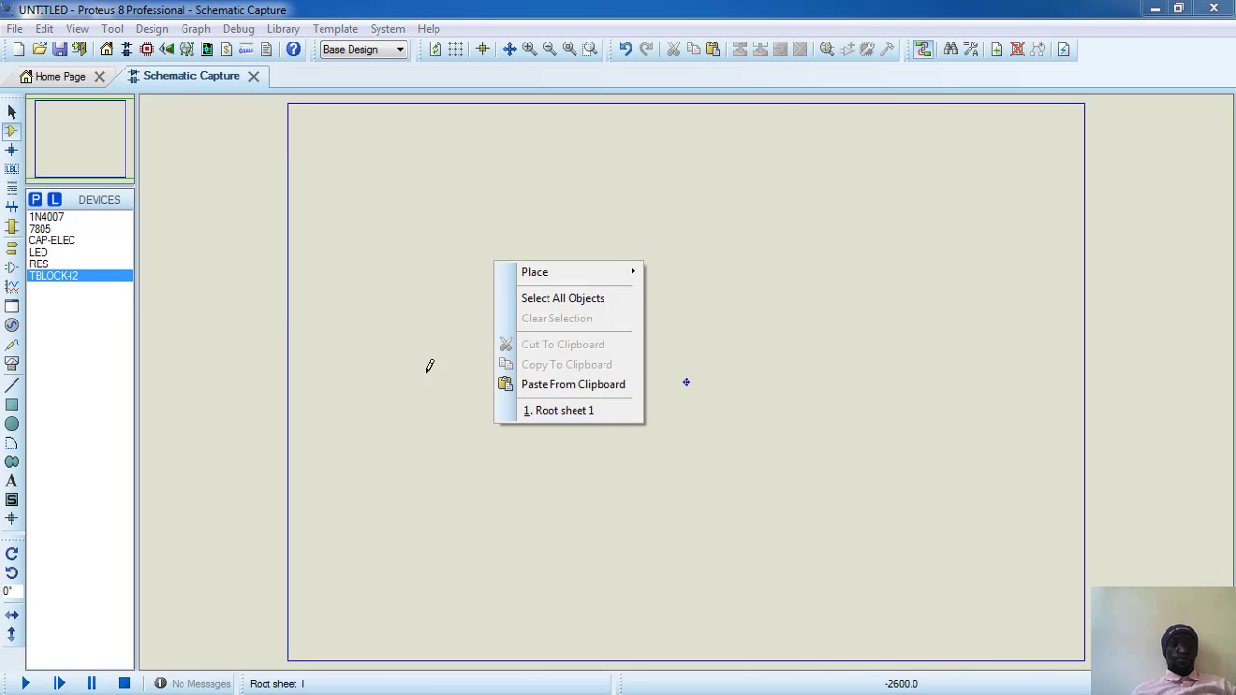
pyautogui.click(538, 392)
pyautogui.click(570, 321)
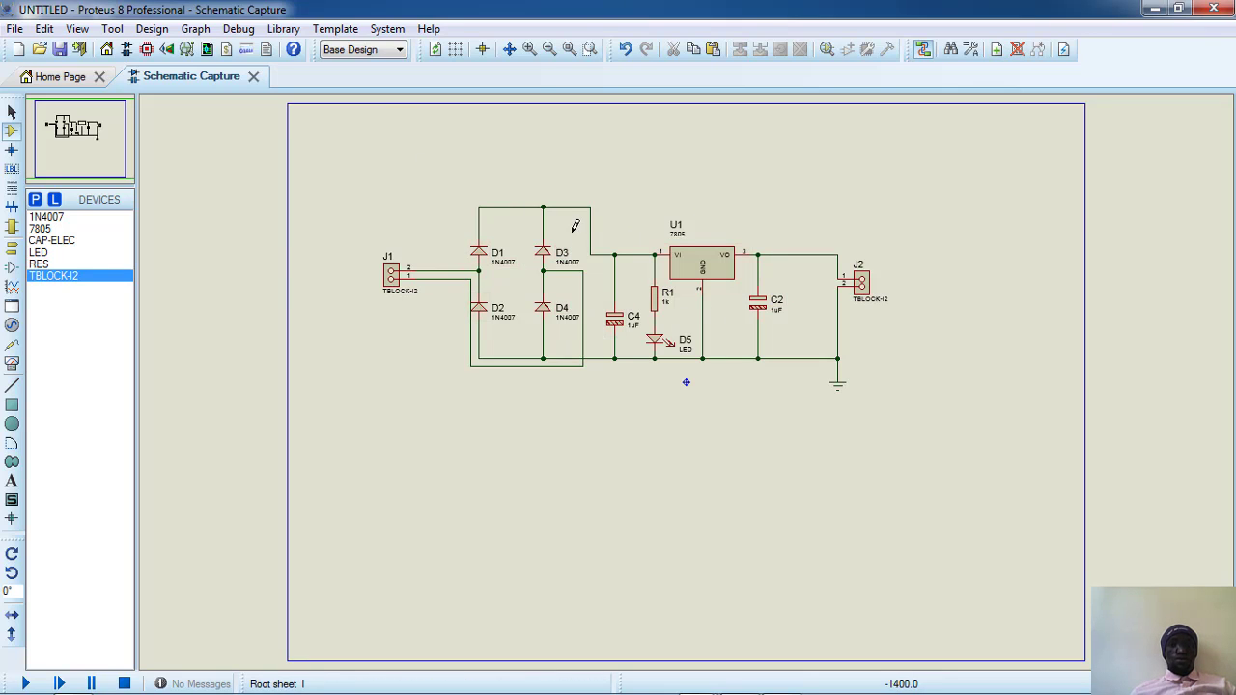
# Open the PCB layout and draw a rectangular board outline on the Board Edge layer around the origin
pyautogui.click(146, 51)
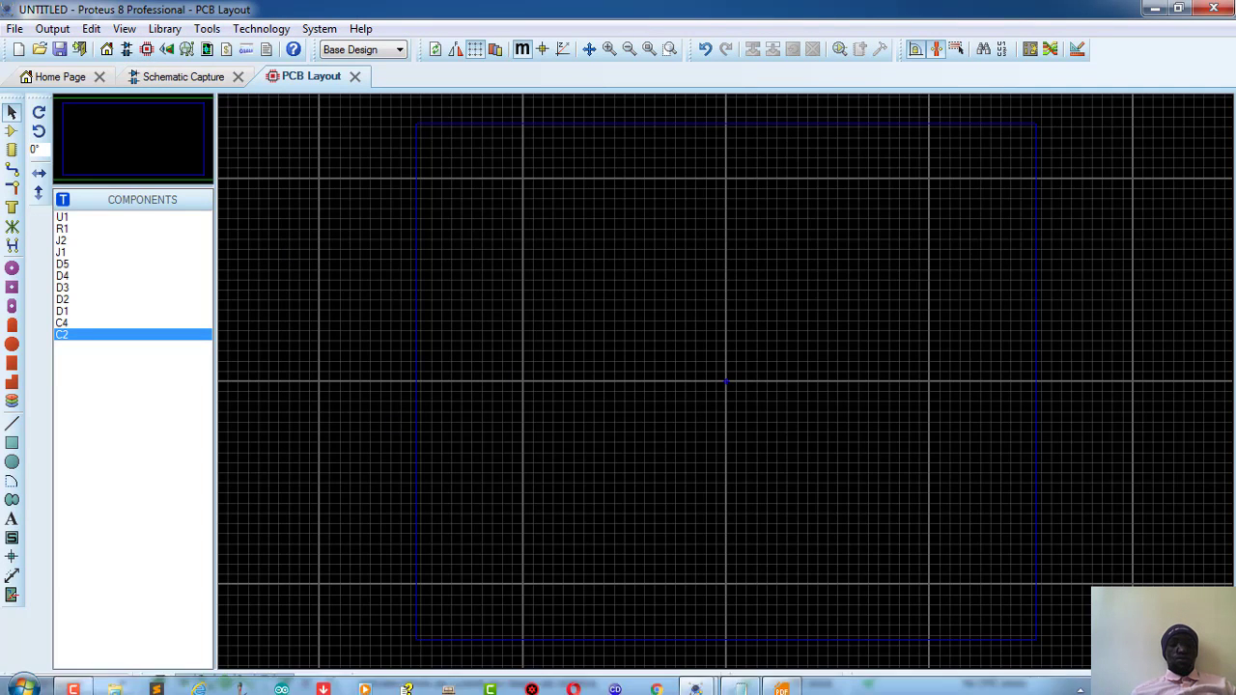
pyautogui.click(12, 443)
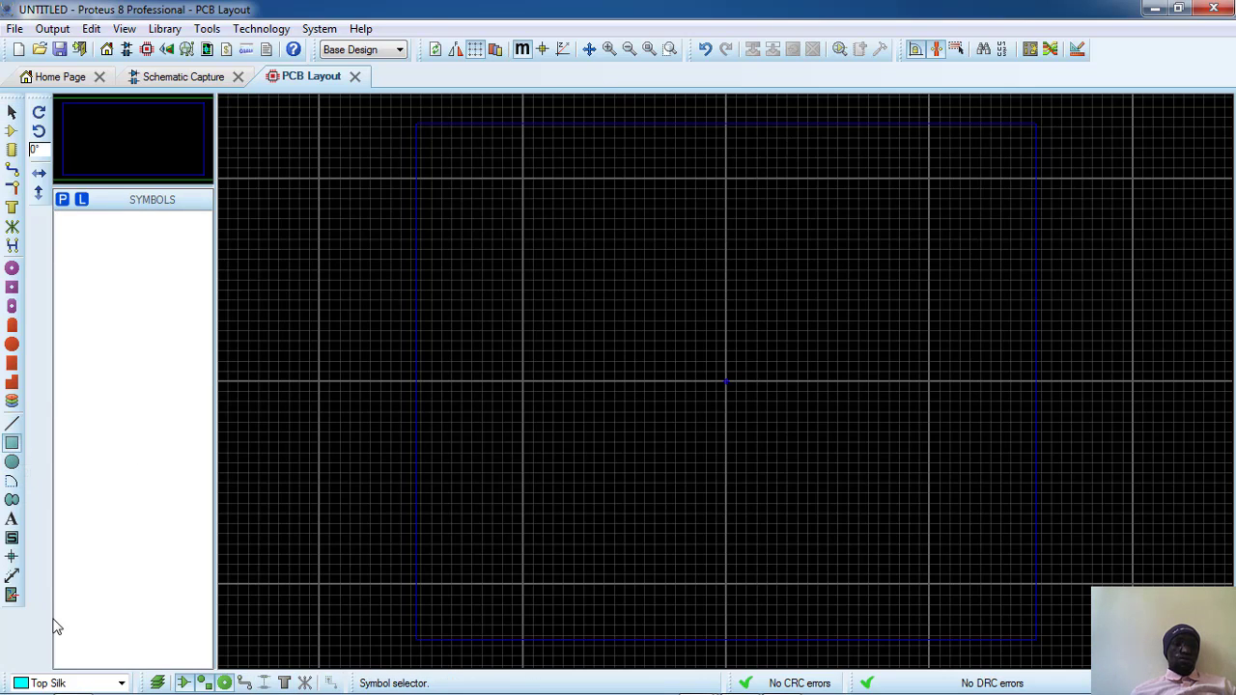
pyautogui.click(73, 684)
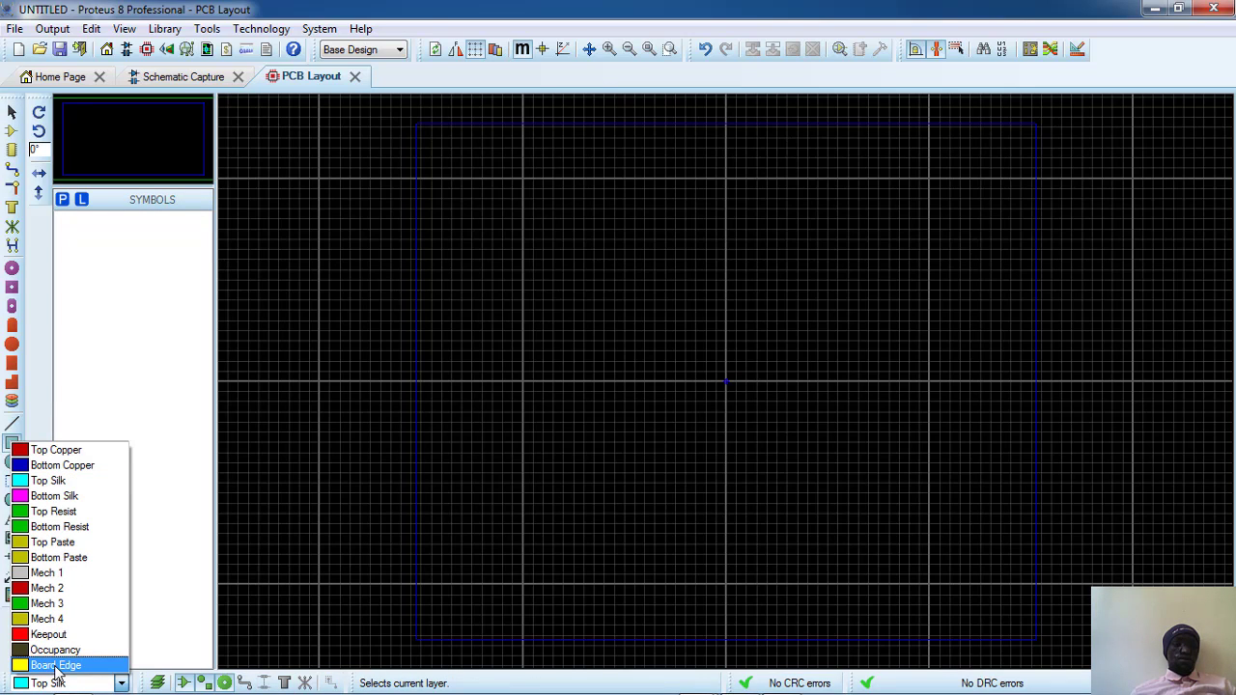
pyautogui.click(52, 666)
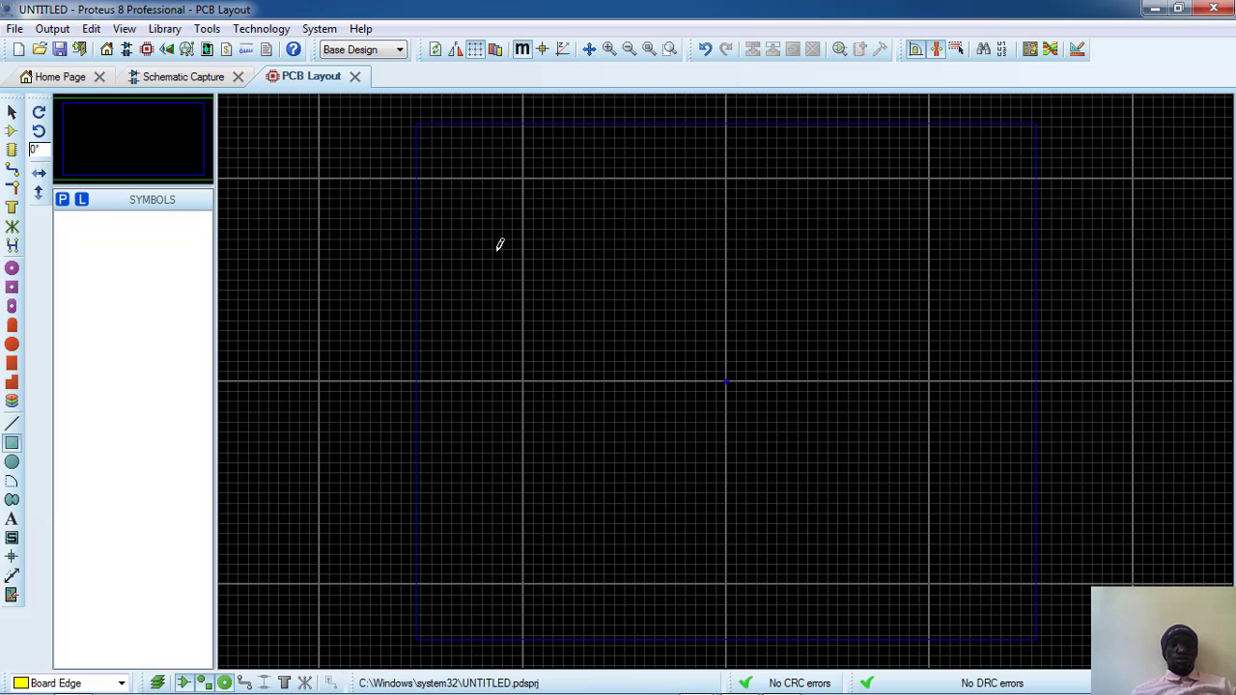
pyautogui.moveTo(594, 253)
pyautogui.mouseDown()
pyautogui.moveTo(612, 406)
pyautogui.moveTo(868, 453)
pyautogui.mouseUp()
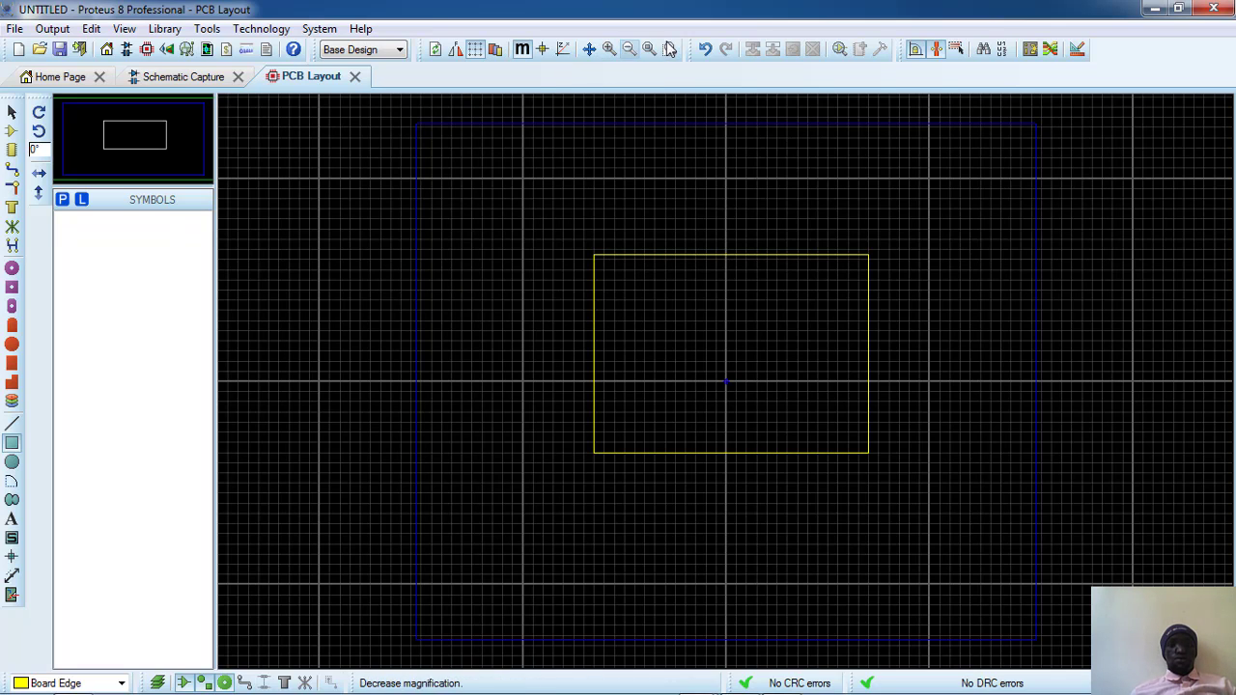
pyautogui.click(608, 49)
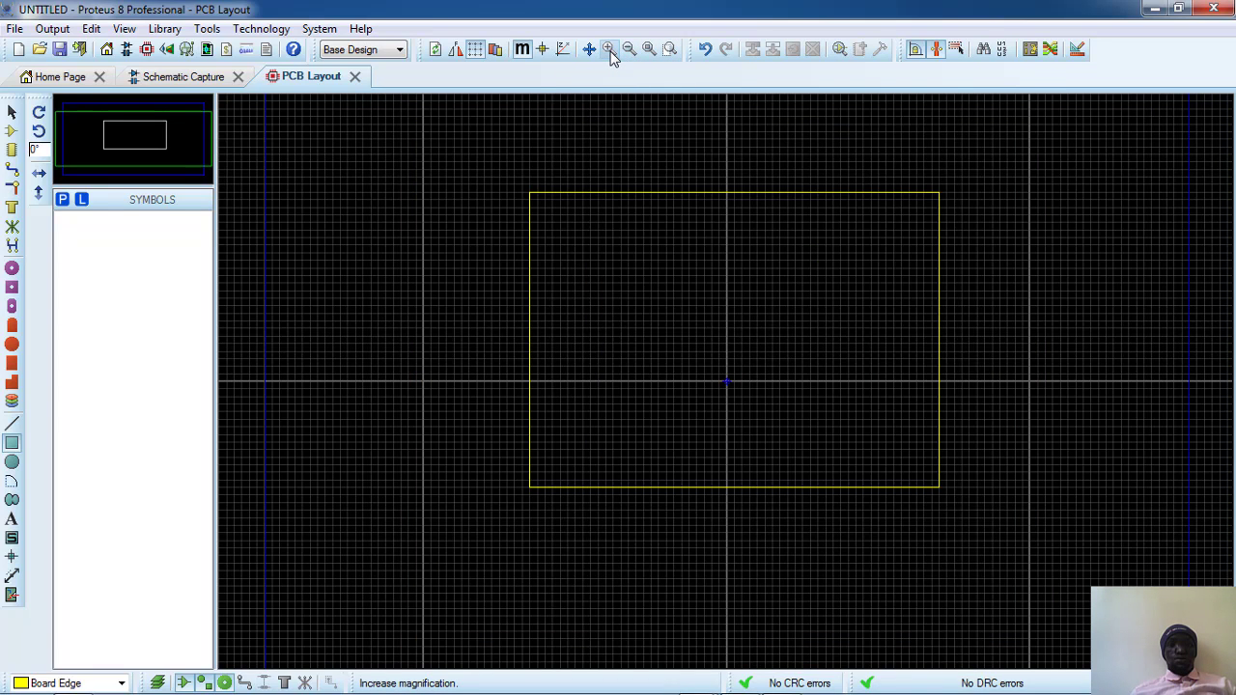
pyautogui.click(609, 51)
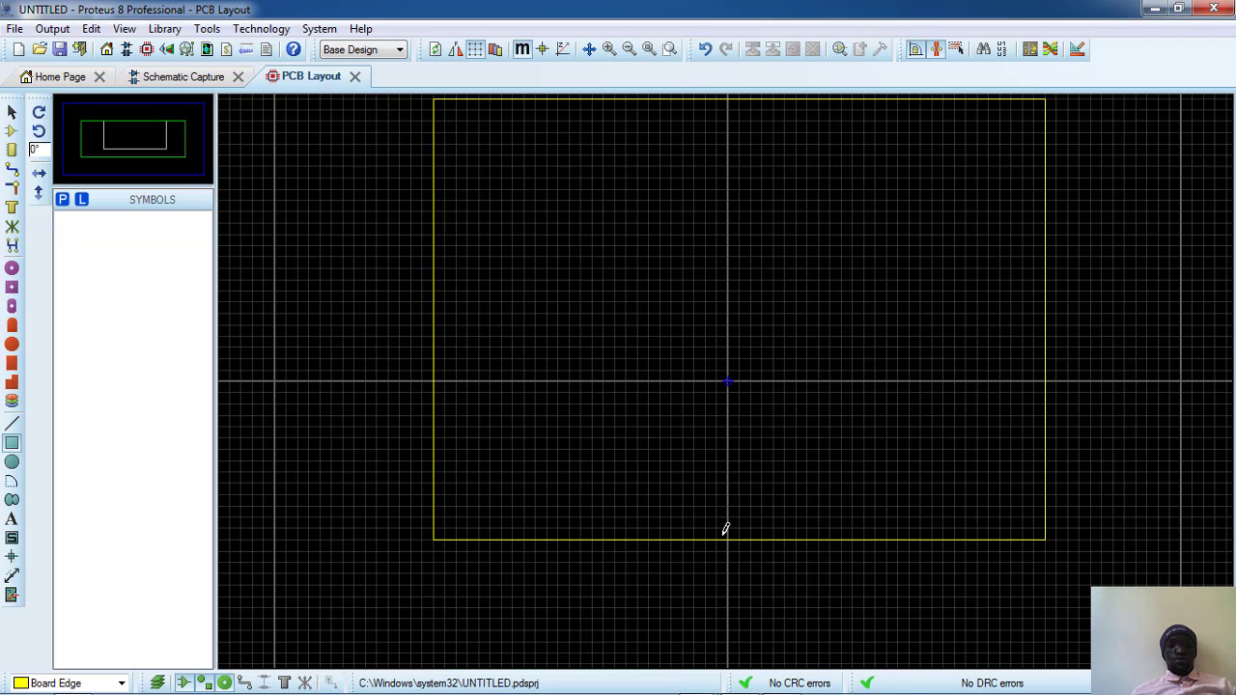
# Shrink the rectangular board outline in both width and height
pyautogui.moveTo(138, 171); pyautogui.dragTo(150, 133)
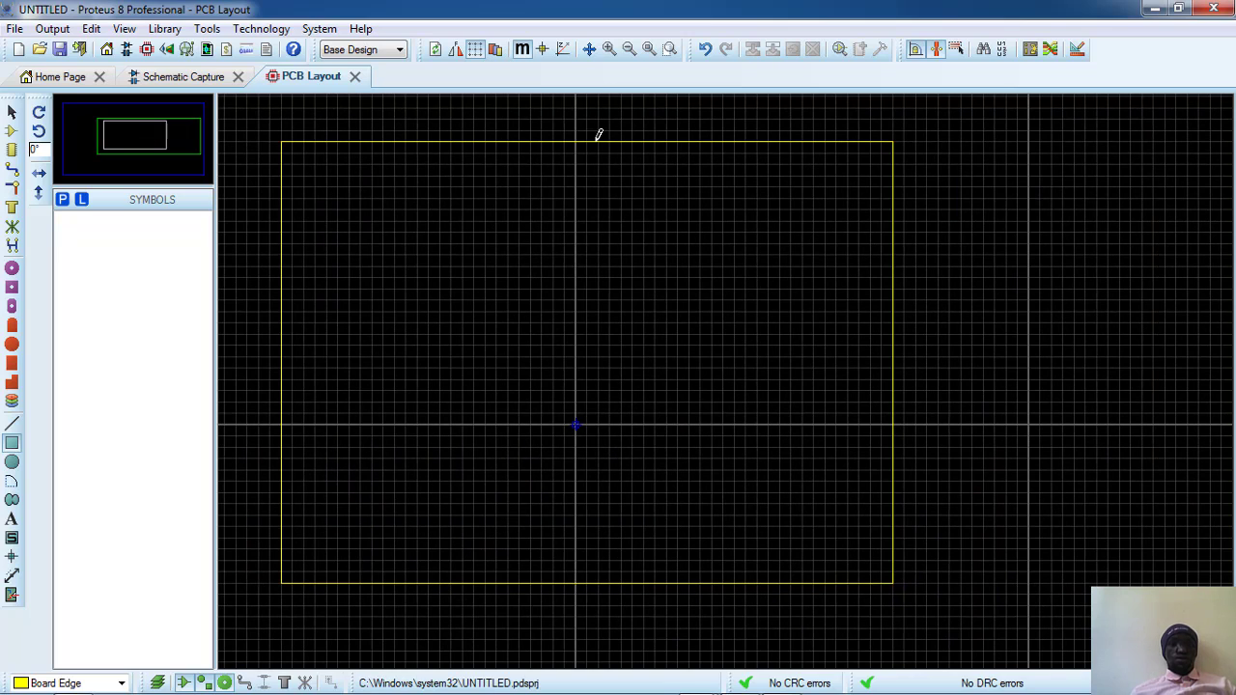
pyautogui.click(345, 142)
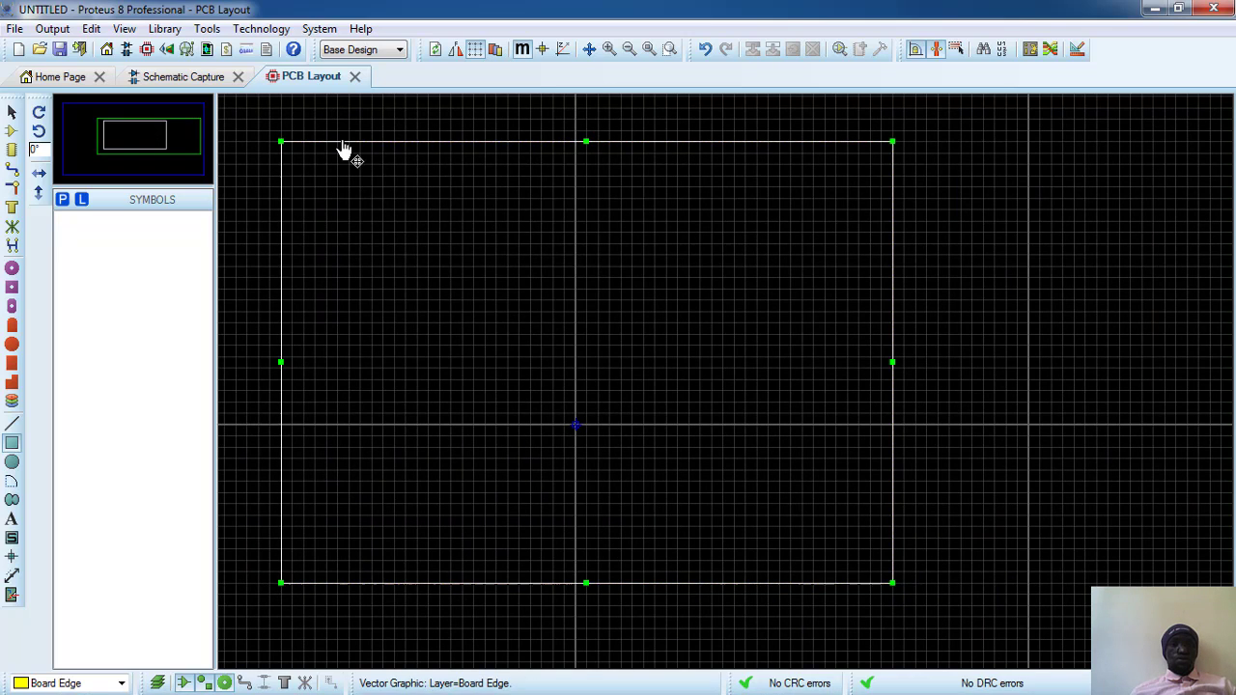
pyautogui.rightClick(348, 143)
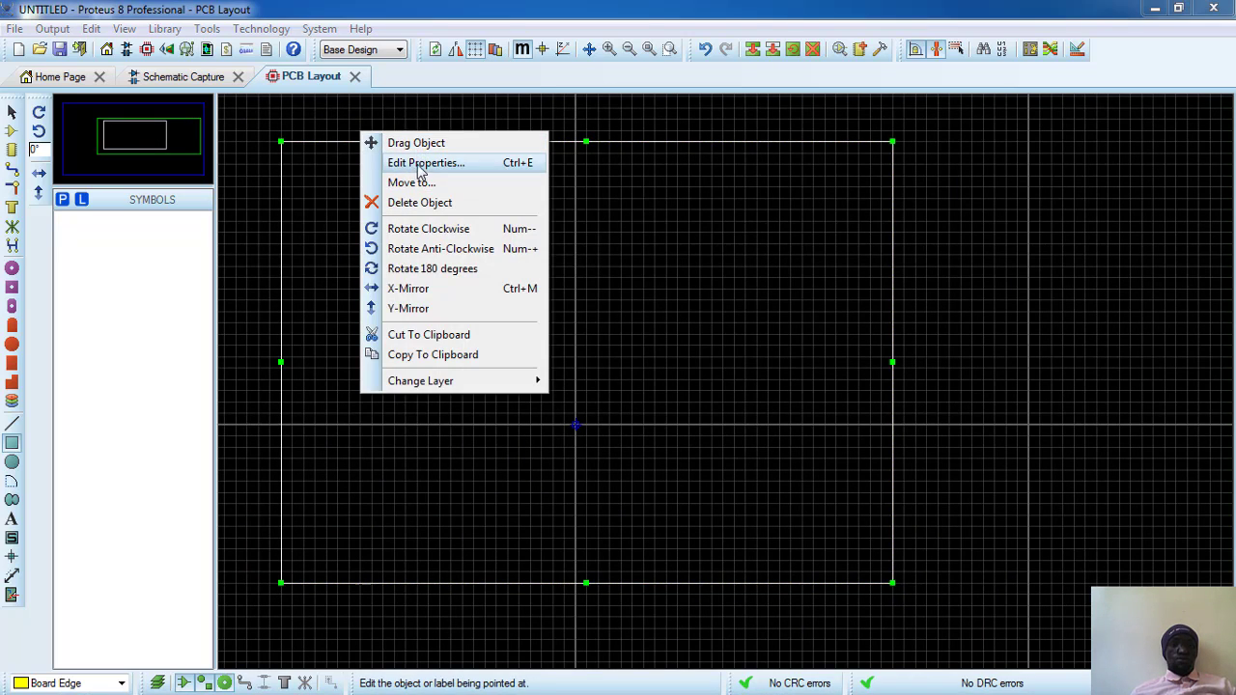
pyautogui.hotkey('ctrl', 'e')
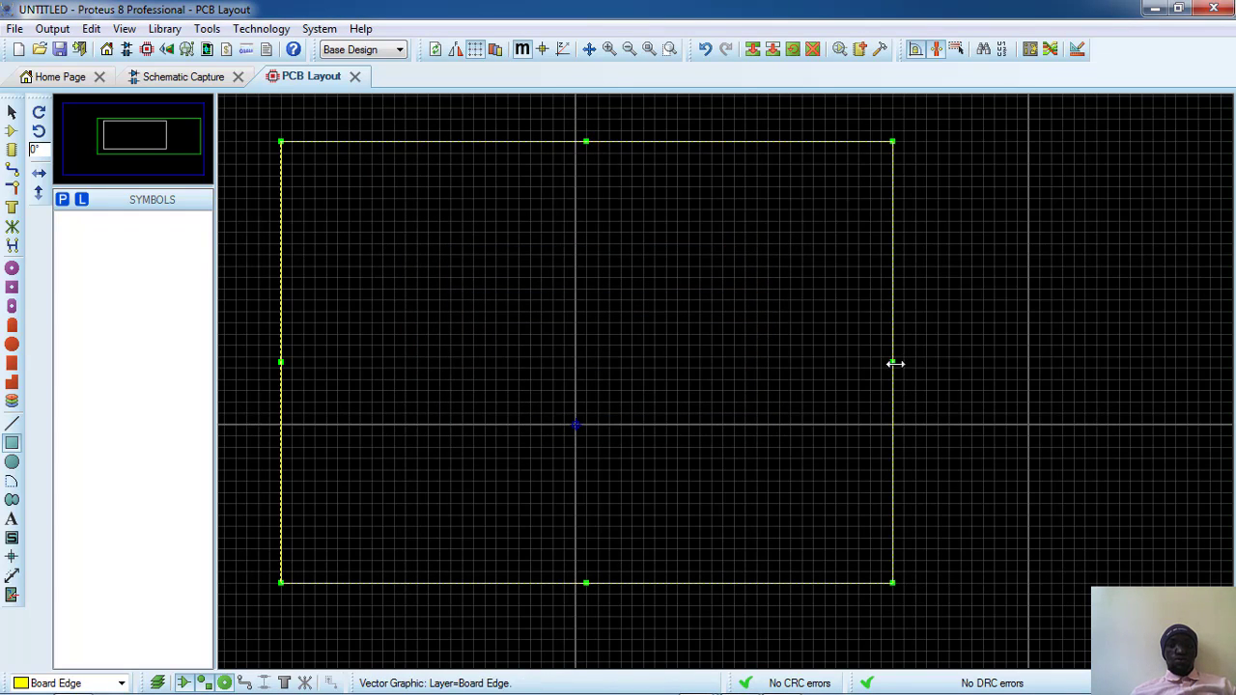
pyautogui.moveTo(892, 362); pyautogui.dragTo(756, 362)
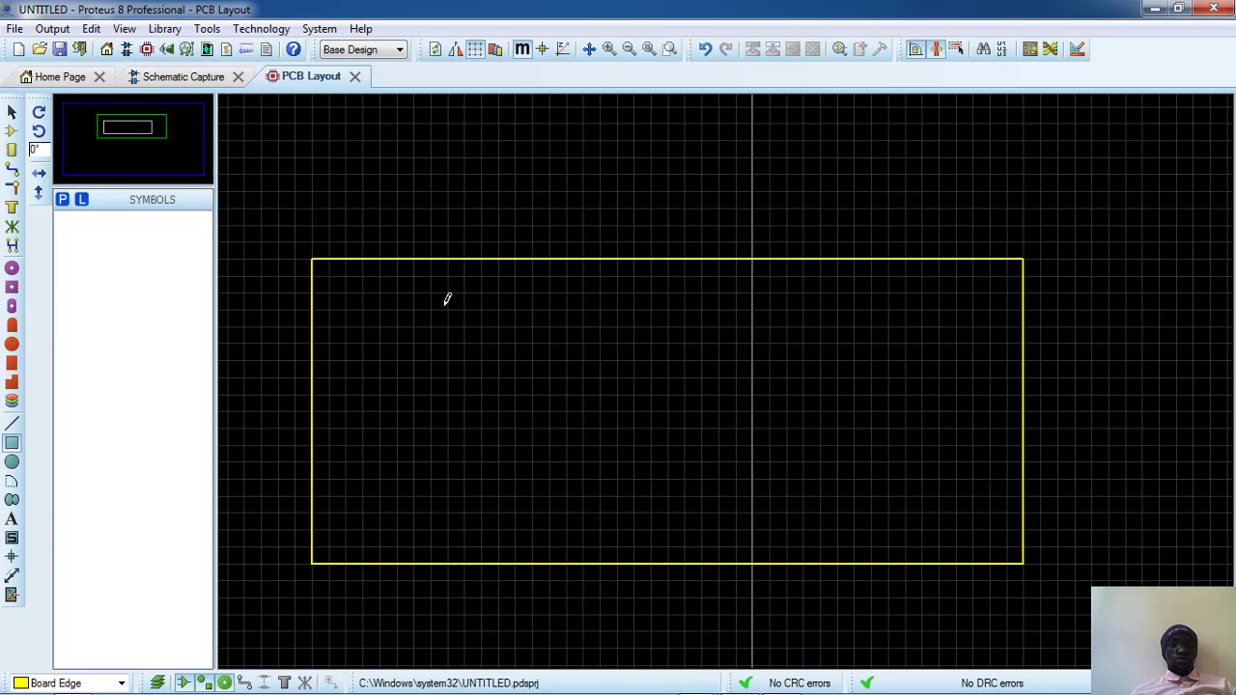
# Switch to component placement mode so the unplaced schematic parts are listed
pyautogui.click(10, 131)
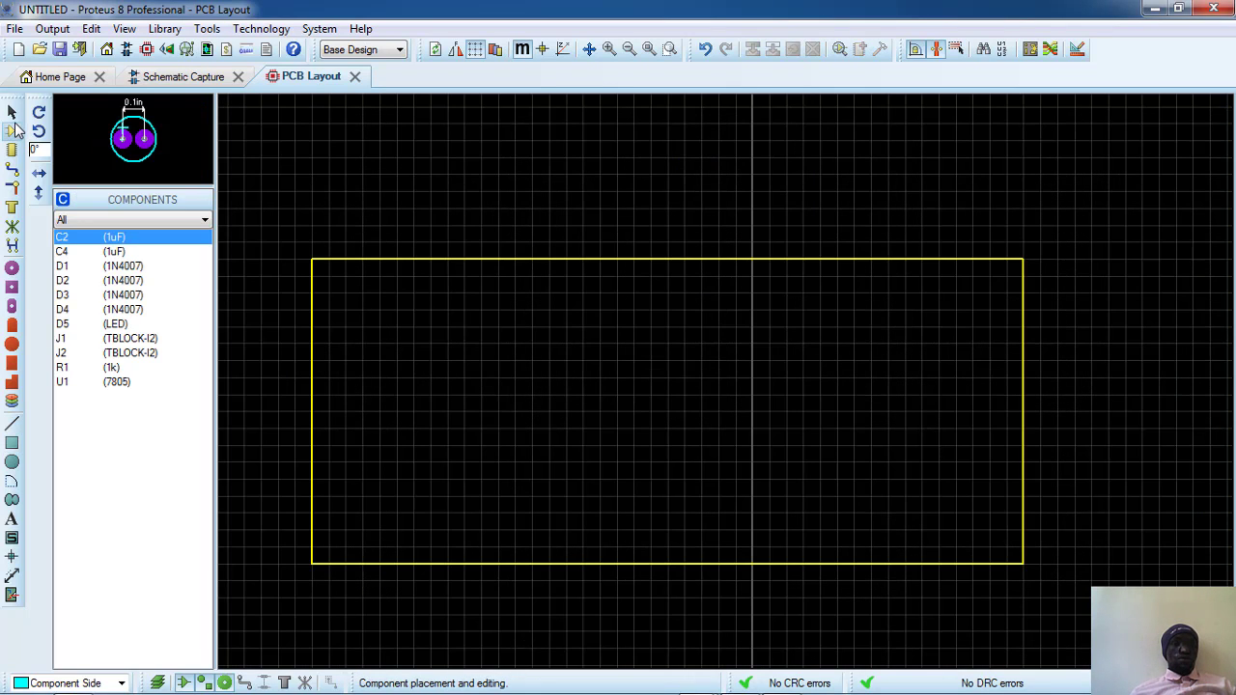
pyautogui.click(11, 112)
pyautogui.click(11, 133)
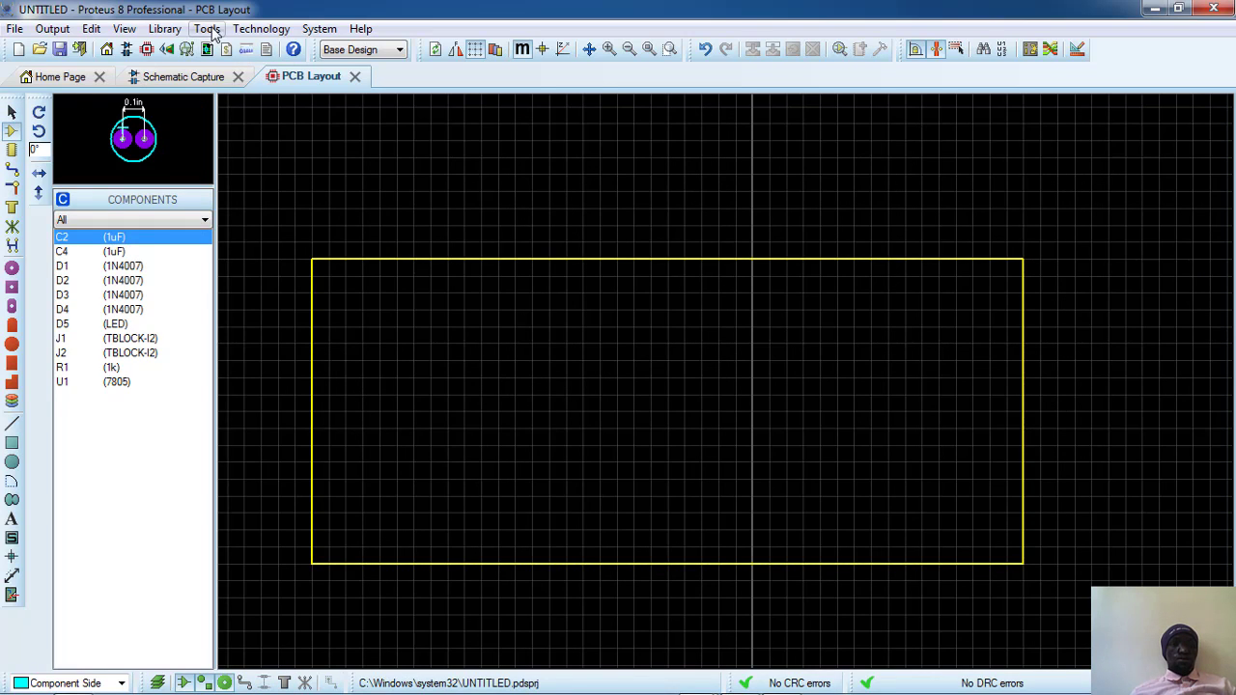
# Open the Design Rule Manager and show its net class settings
pyautogui.click(278, 30)
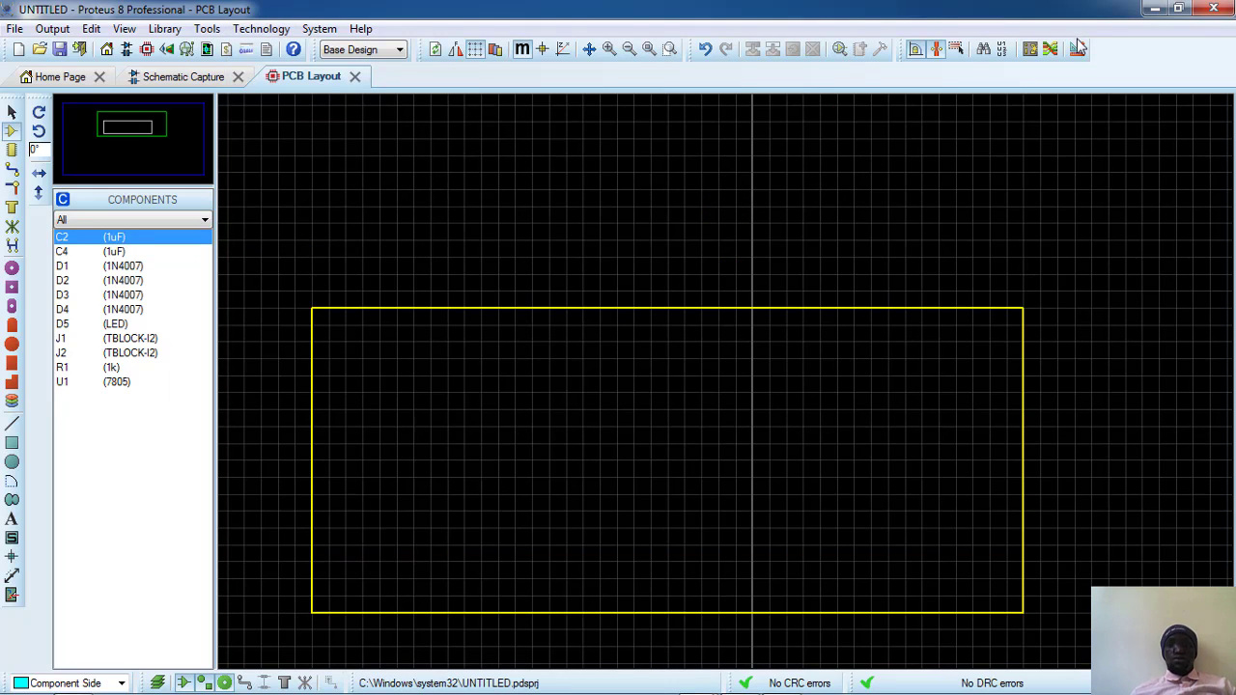
pyautogui.click(1080, 53)
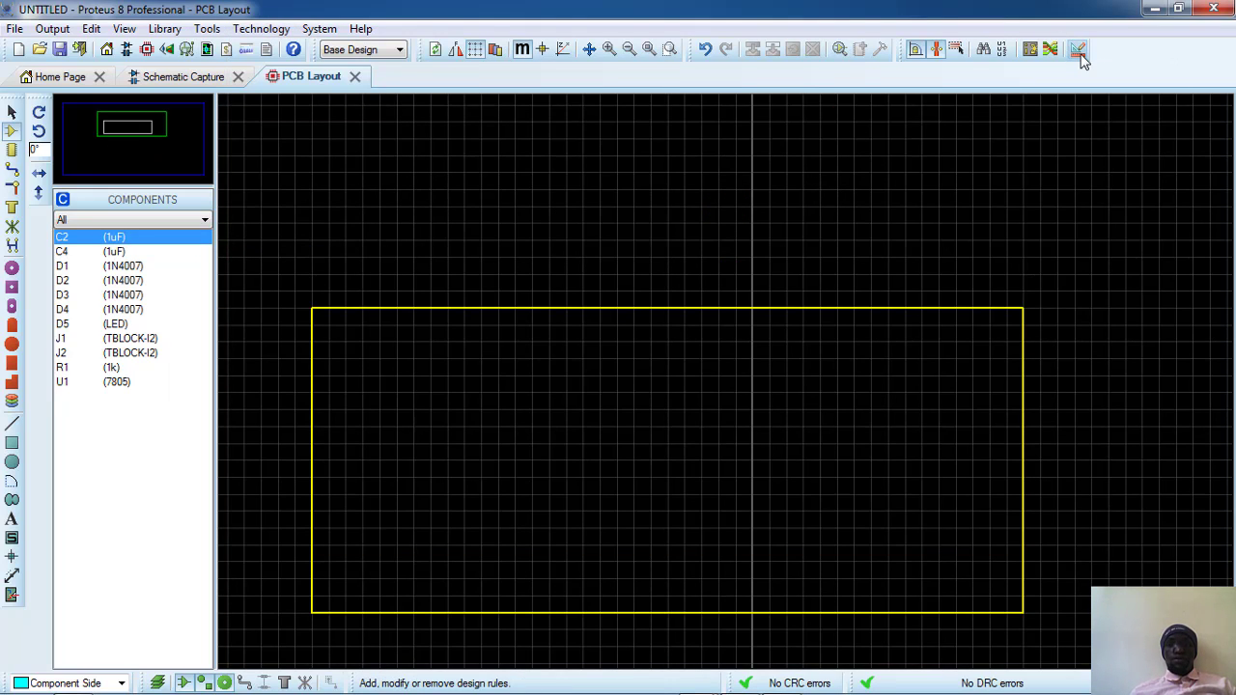
pyautogui.moveTo(497, 165); pyautogui.dragTo(343, 156)
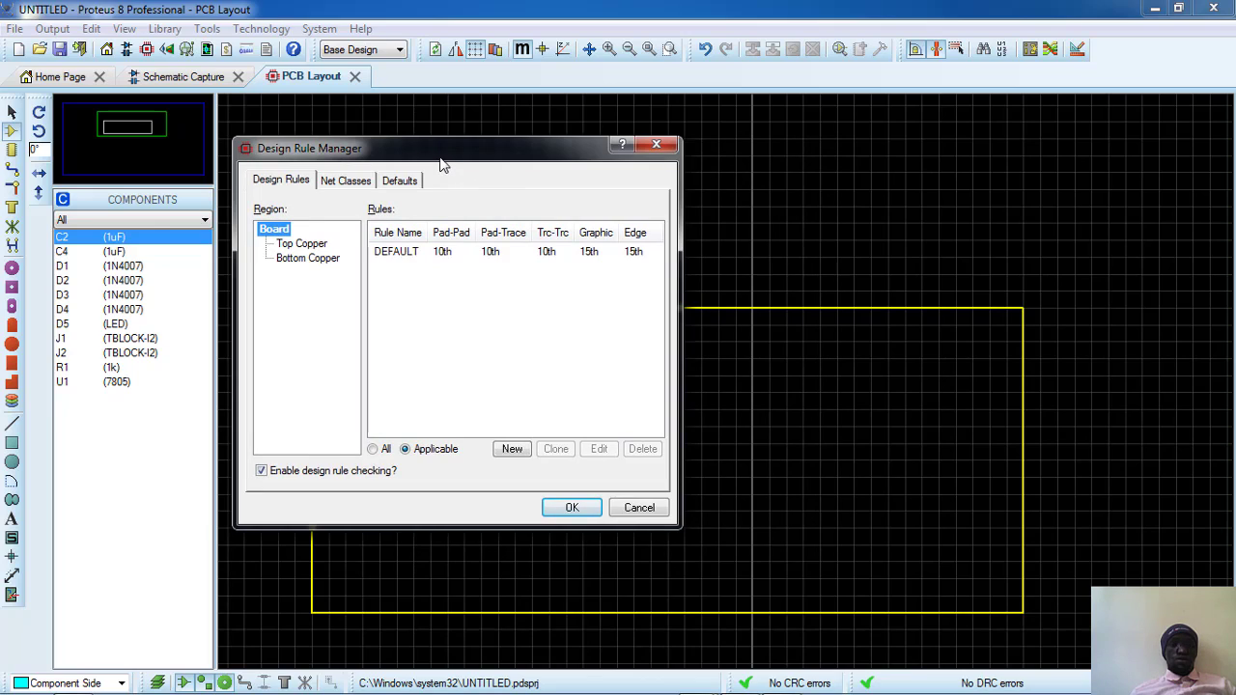
pyautogui.moveTo(441, 155); pyautogui.dragTo(349, 137)
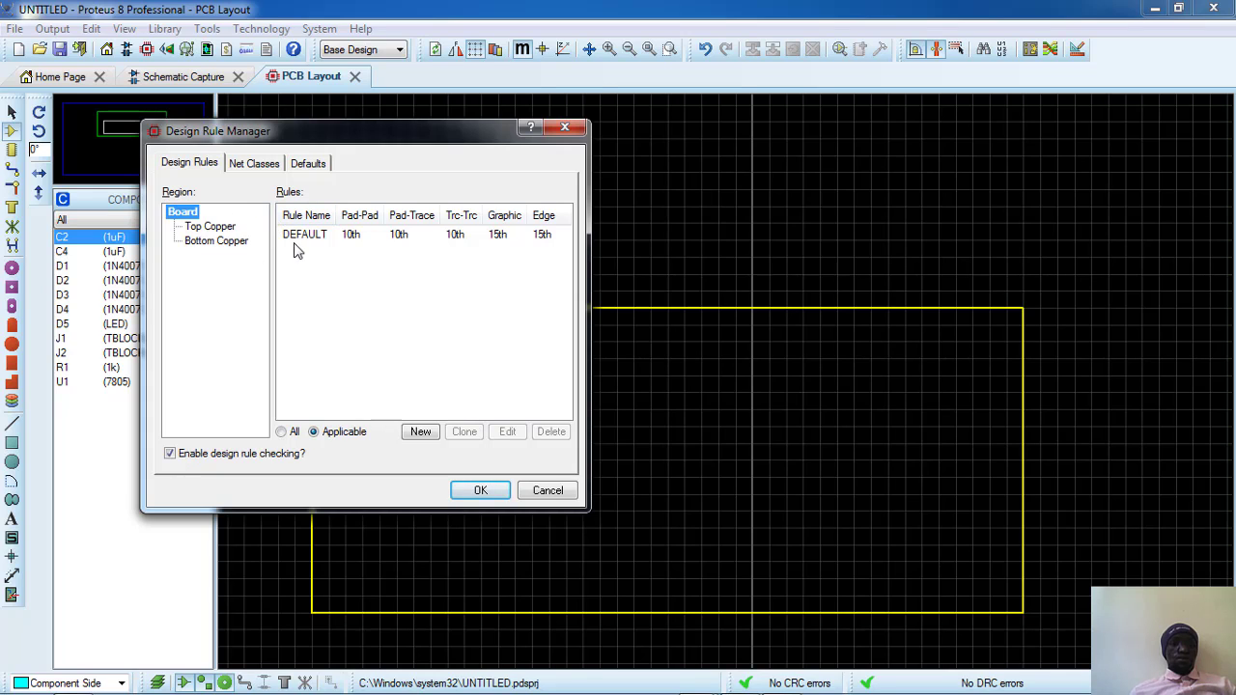
pyautogui.click(247, 166)
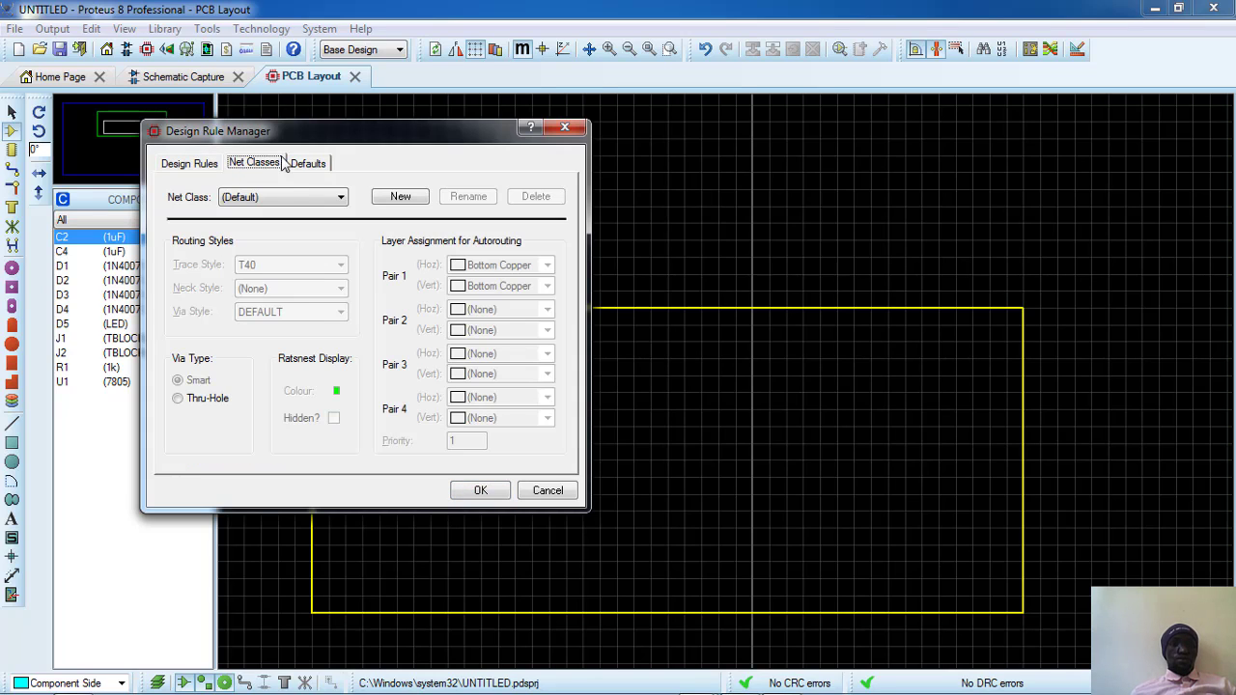
# Check the trace style of the POWER net class and the other styles available for it
pyautogui.click(316, 199)
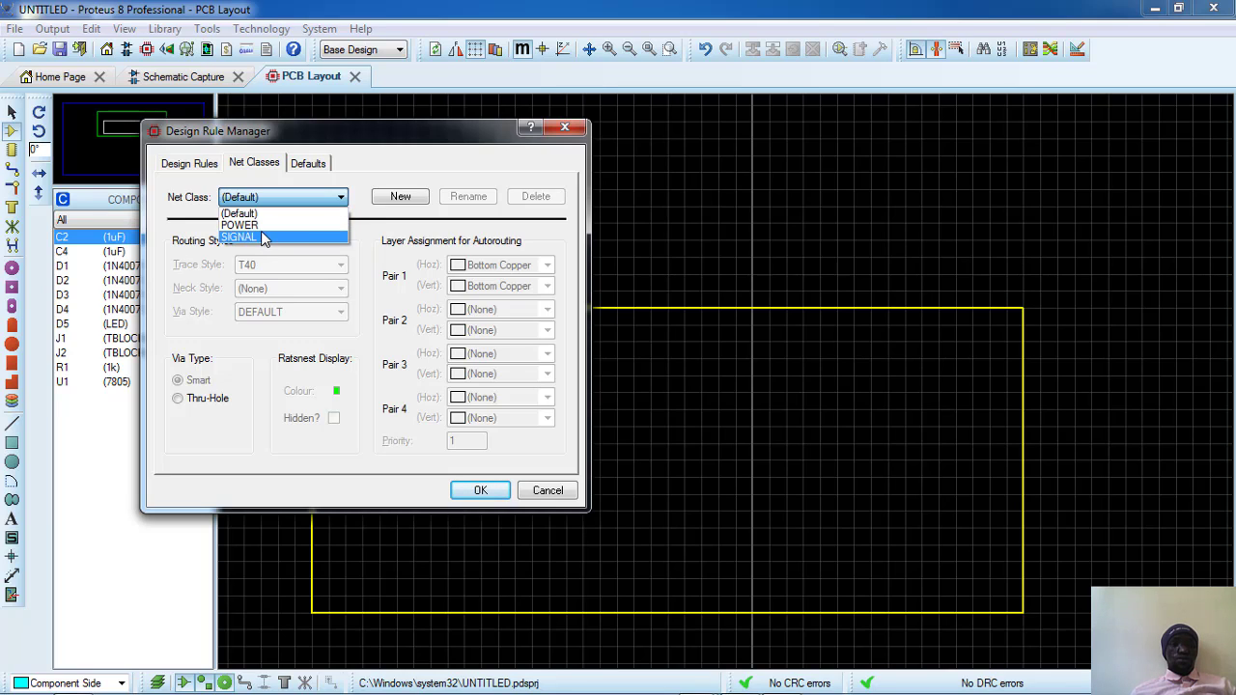
pyautogui.click(253, 225)
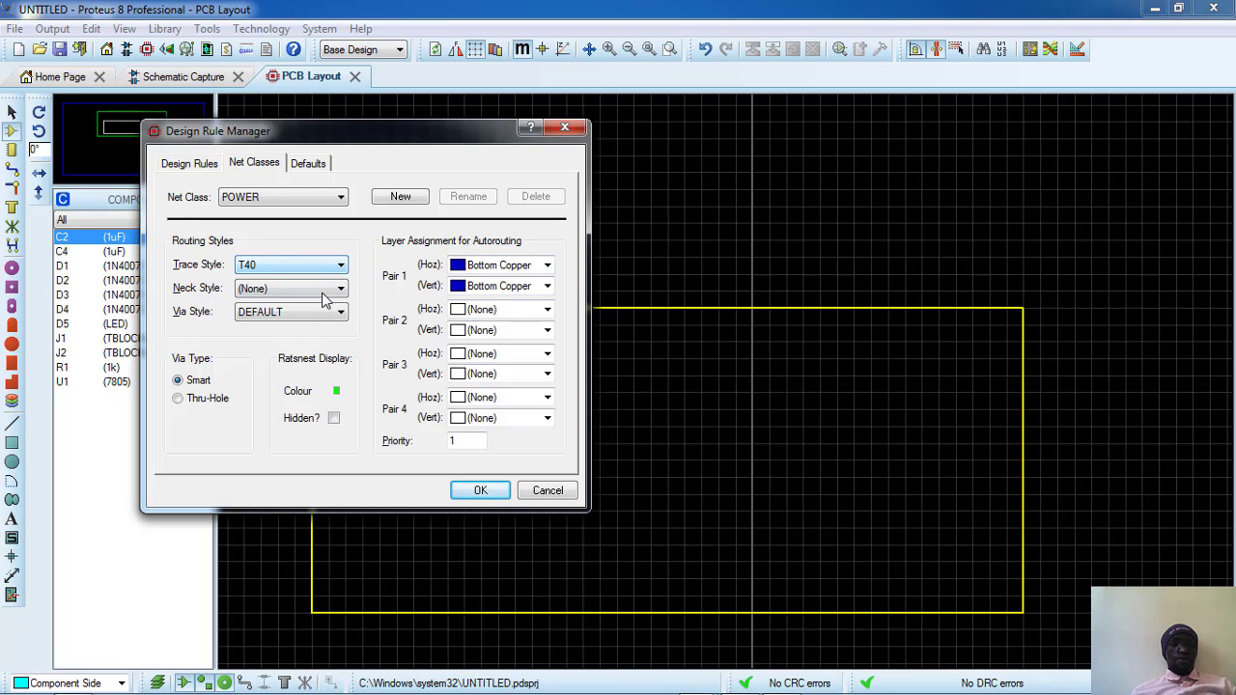
pyautogui.click(297, 265)
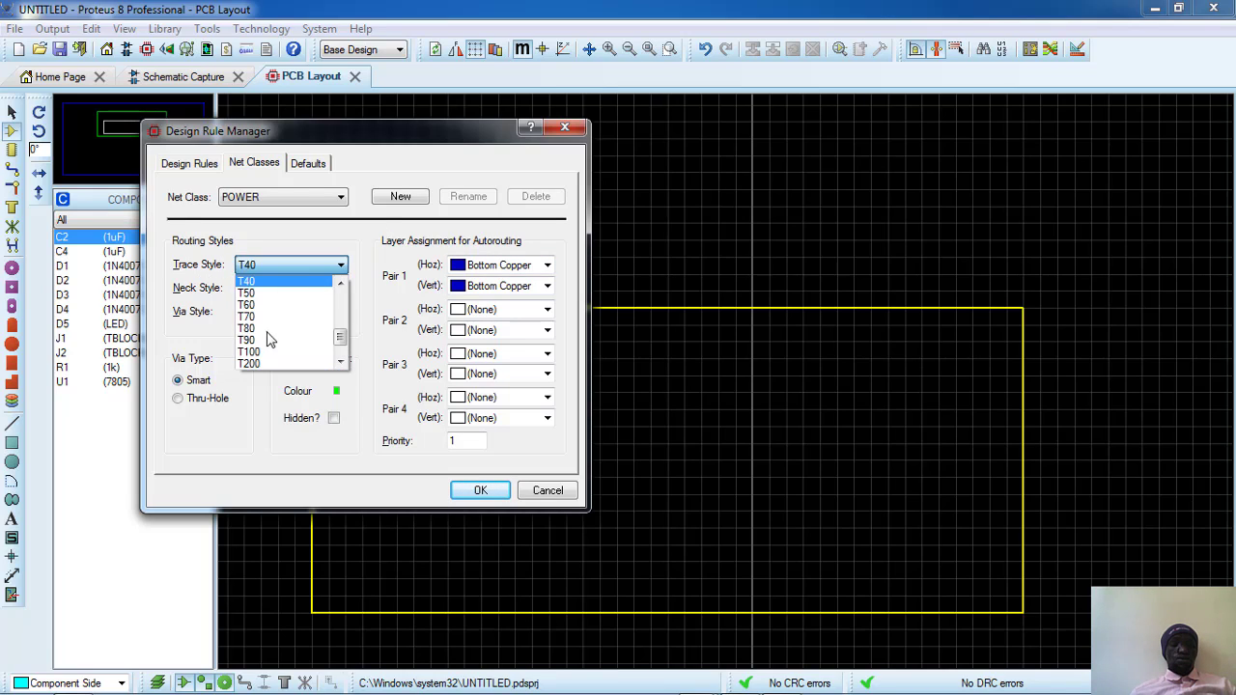
pyautogui.click(341, 282)
pyautogui.click(354, 232)
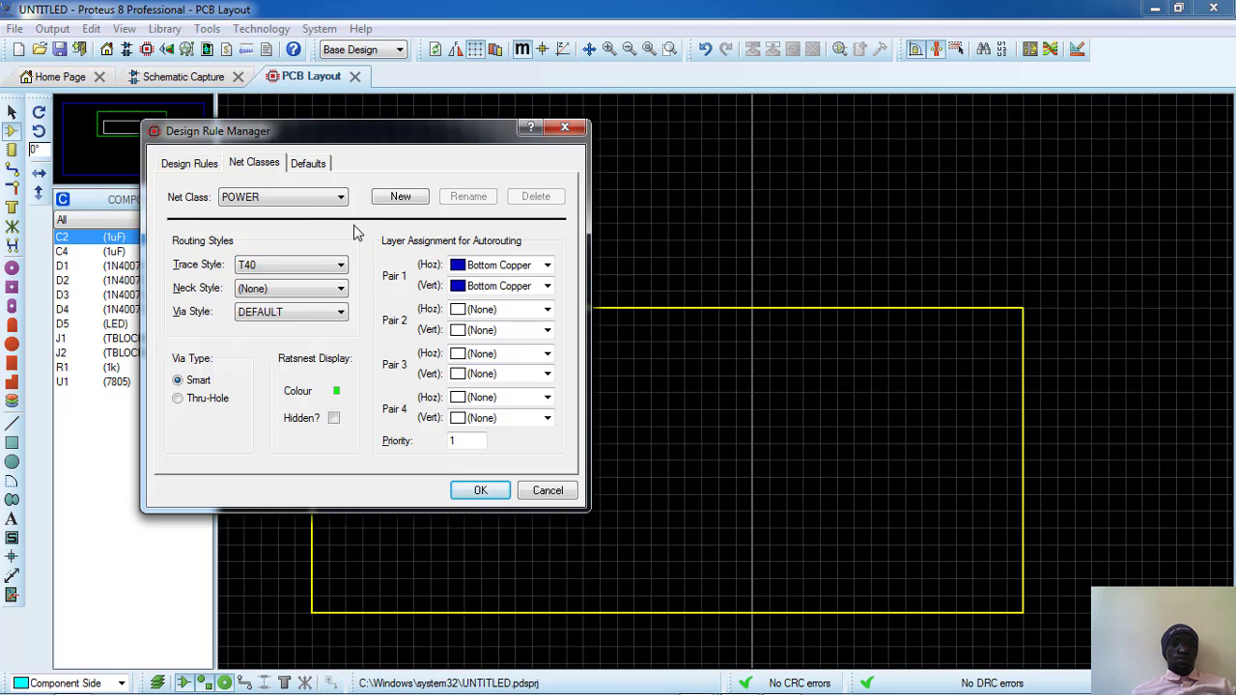
# Set the SIGNAL net class's trace style to T40 and apply the design rules
pyautogui.click(303, 203)
pyautogui.click(280, 230)
pyautogui.click(269, 195)
pyautogui.click(276, 237)
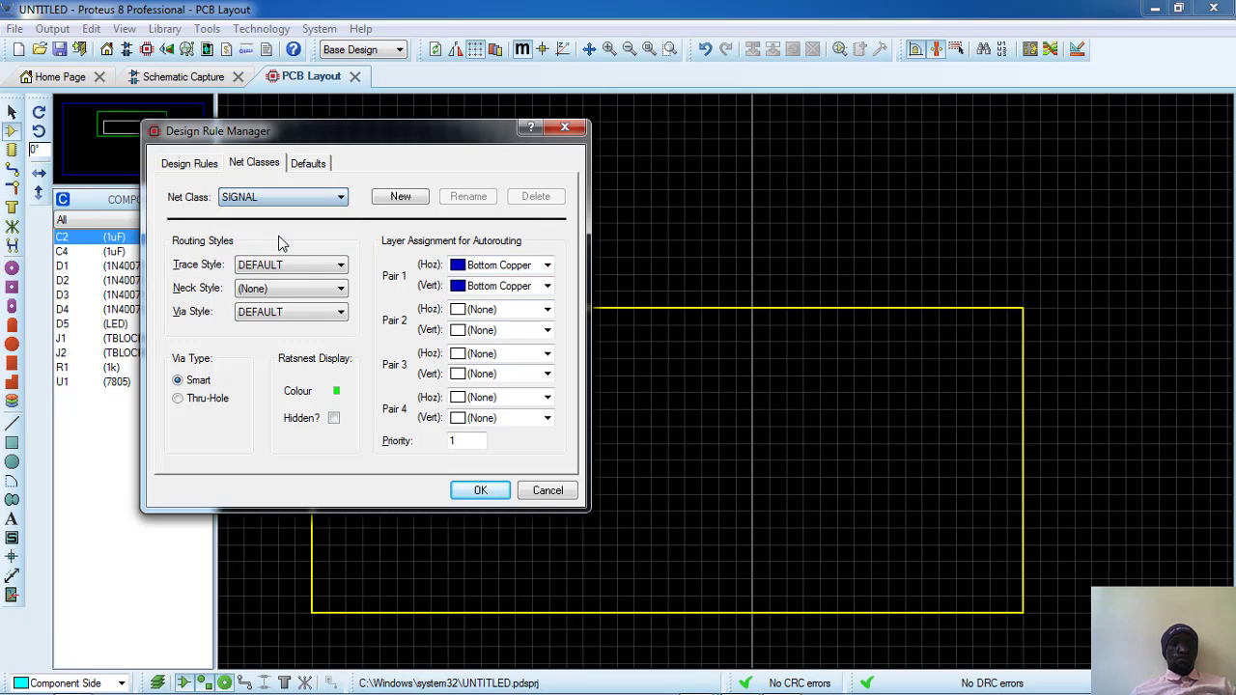
pyautogui.click(287, 275)
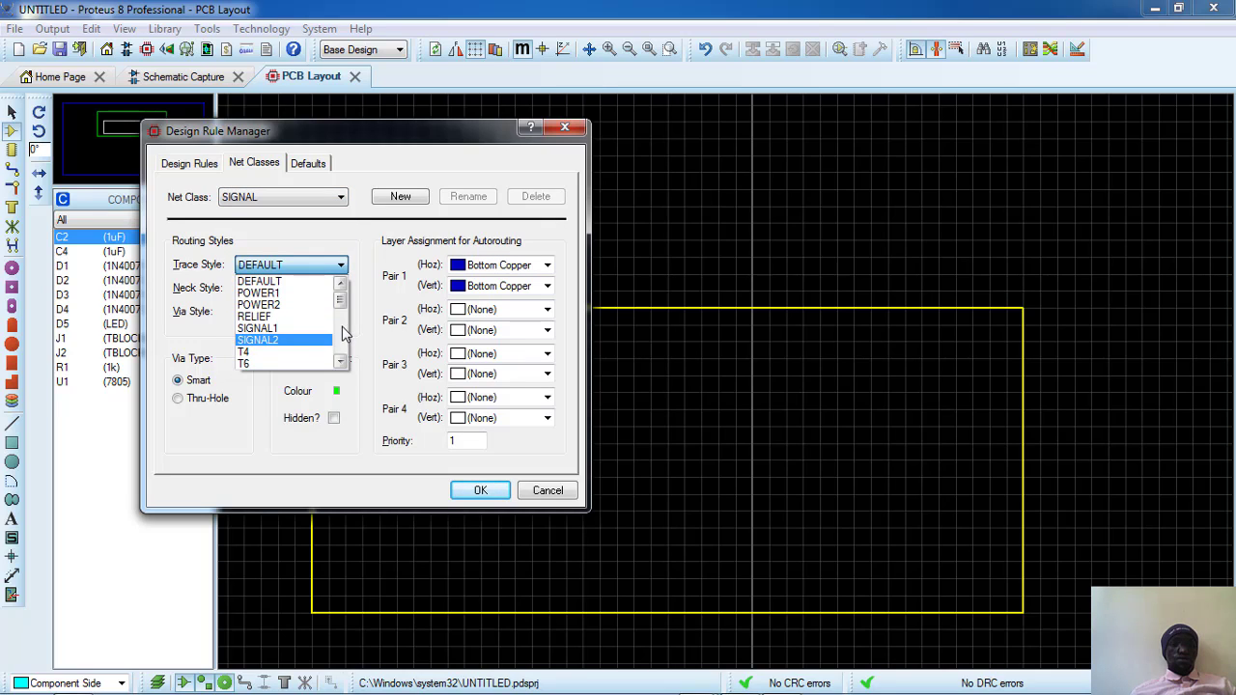
pyautogui.scroll(-3, 342, 326)
pyautogui.scroll(-3, 281, 325)
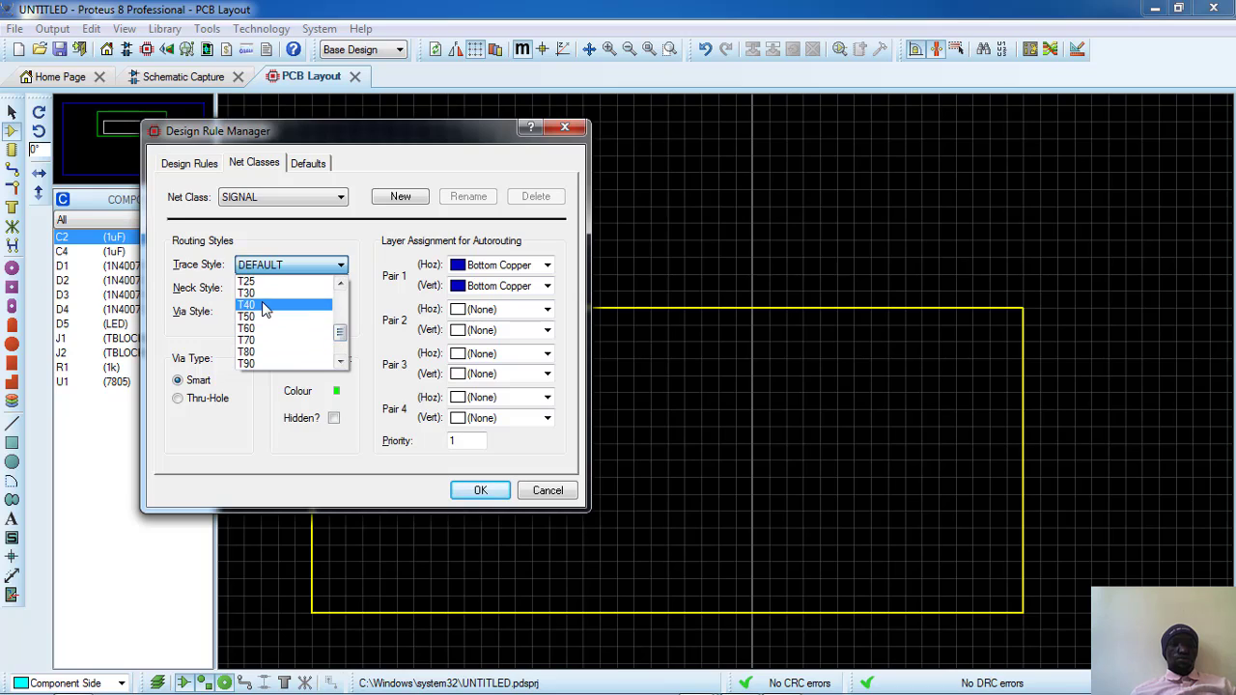
pyautogui.click(261, 301)
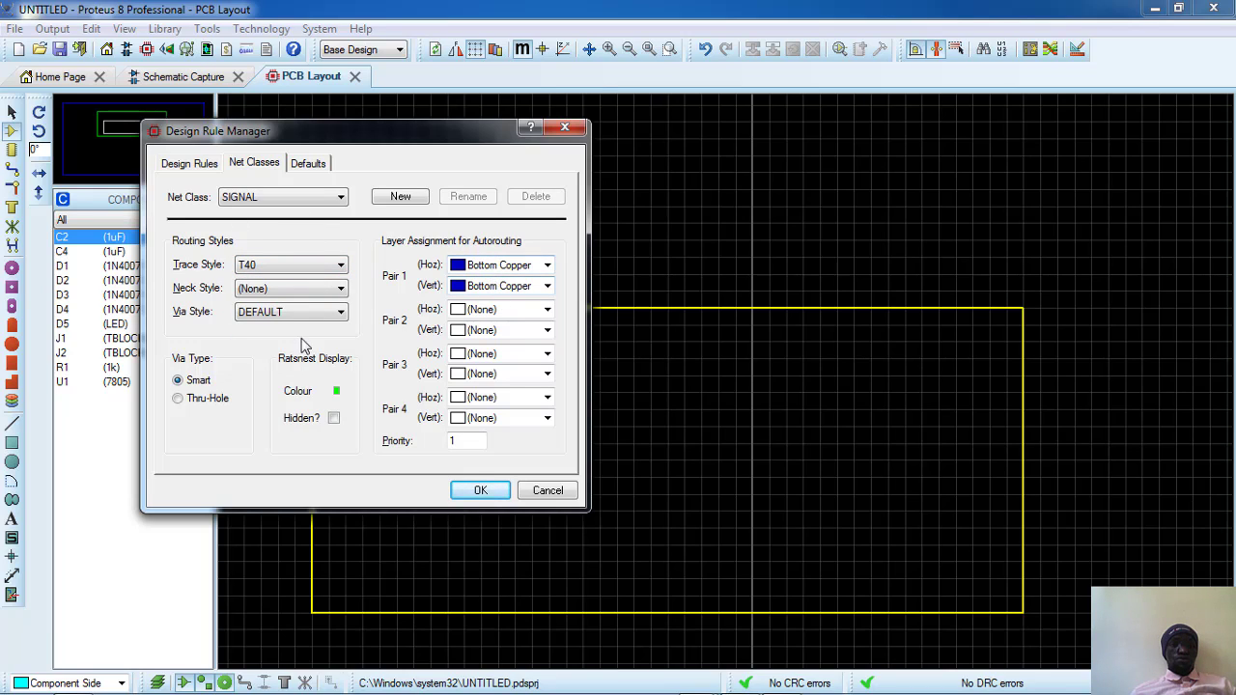
pyautogui.click(487, 487)
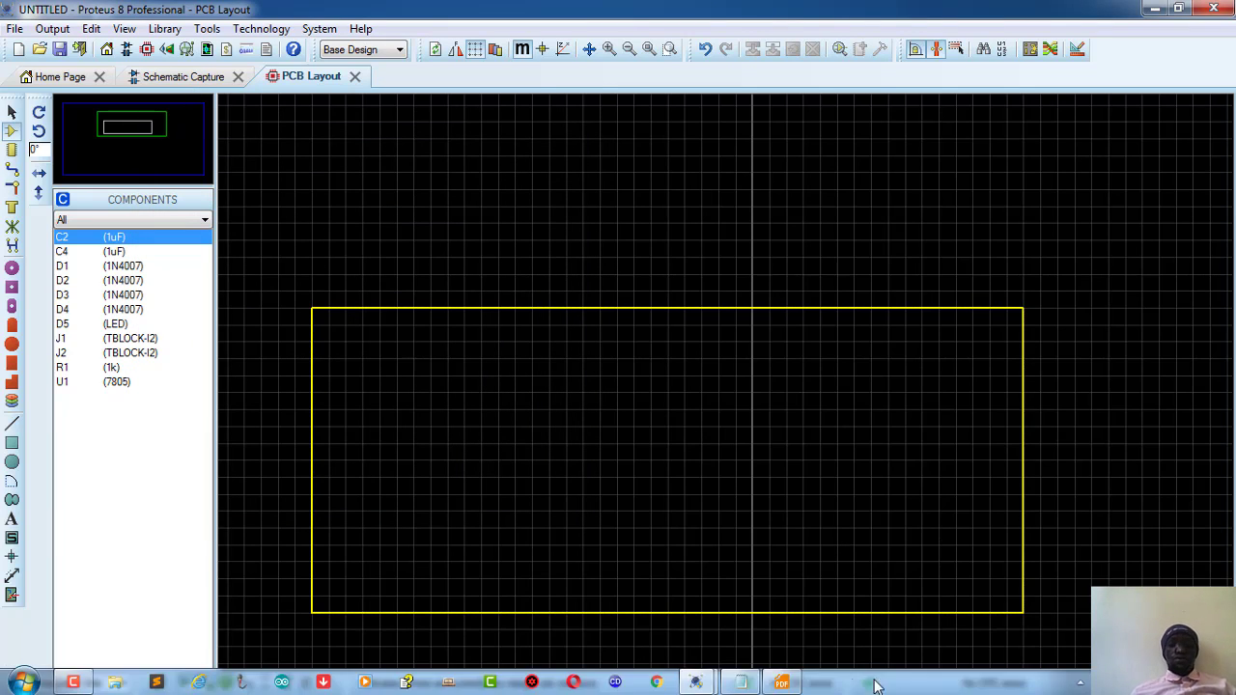
# Place diode D1 (1N4007) horizontally inside the board outline near its left edge
pyautogui.click(740, 685)
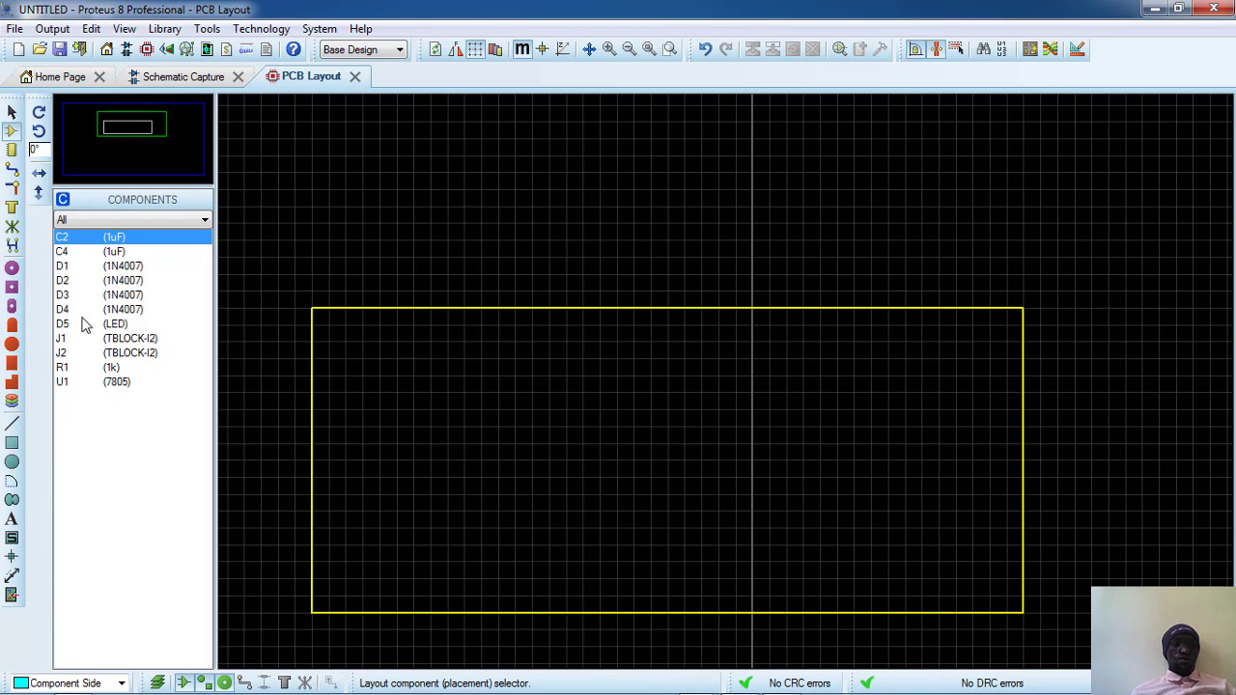
pyautogui.click(89, 267)
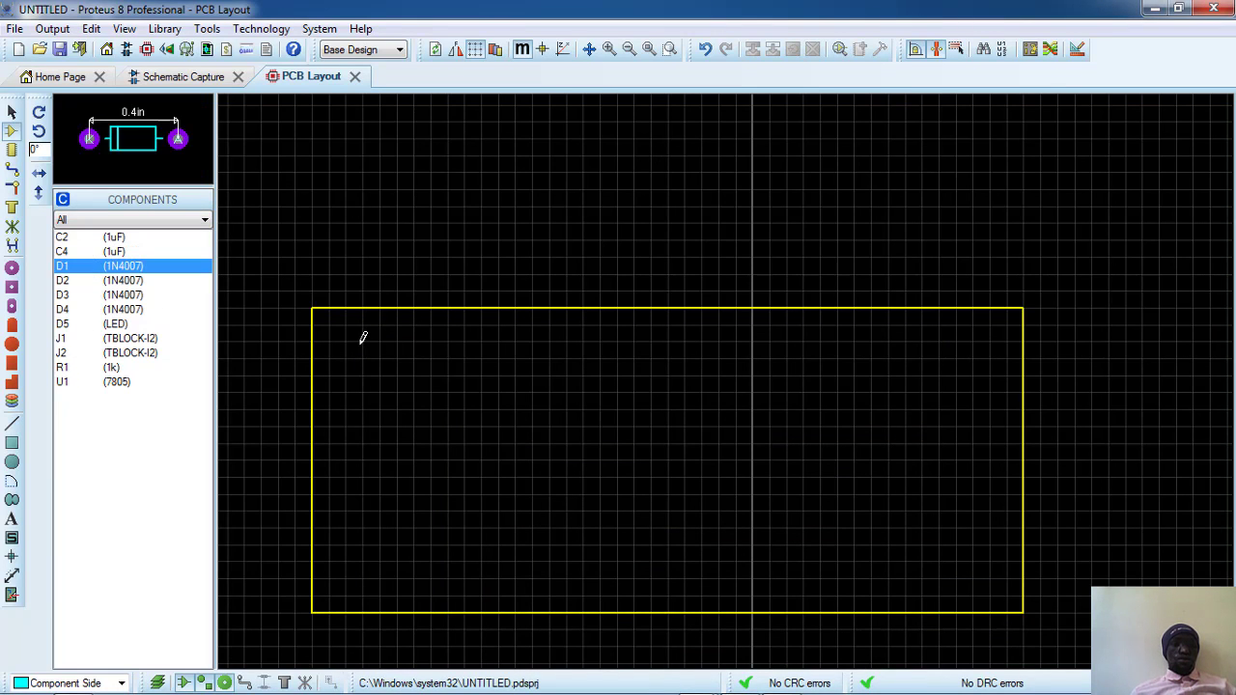
pyautogui.click(374, 415)
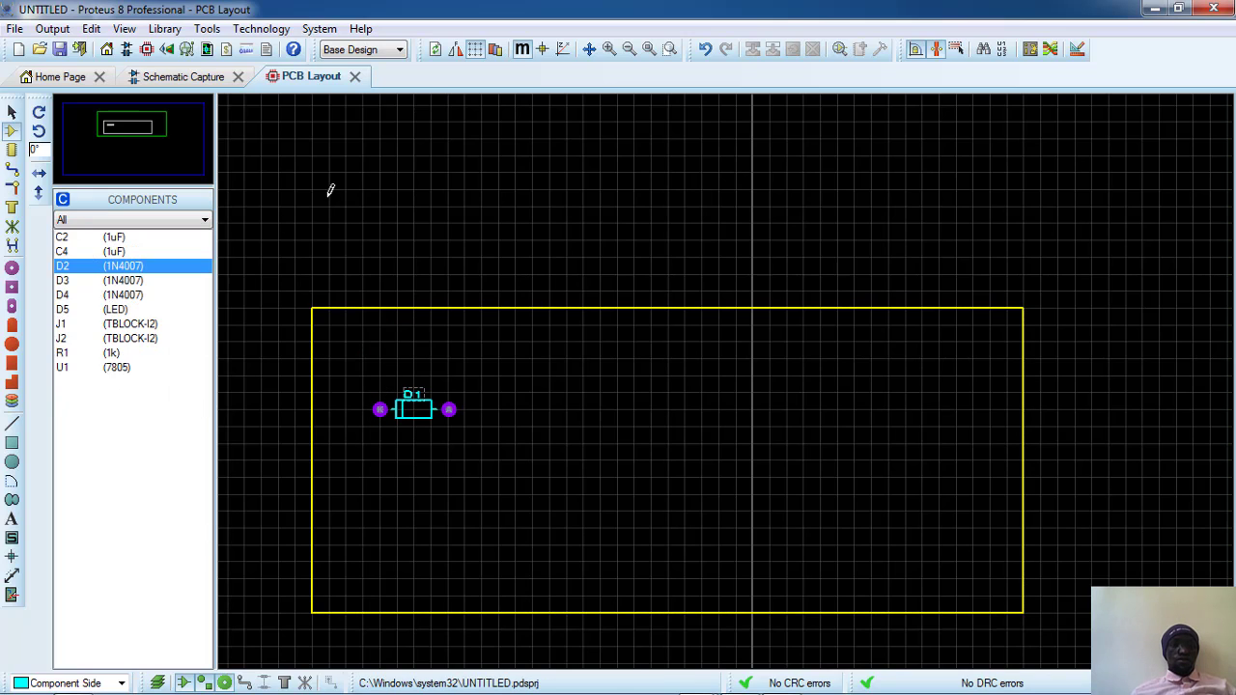
# Narrow the board outline by moving its left edge one grid square inward and its right edge well inward
pyautogui.click(589, 48)
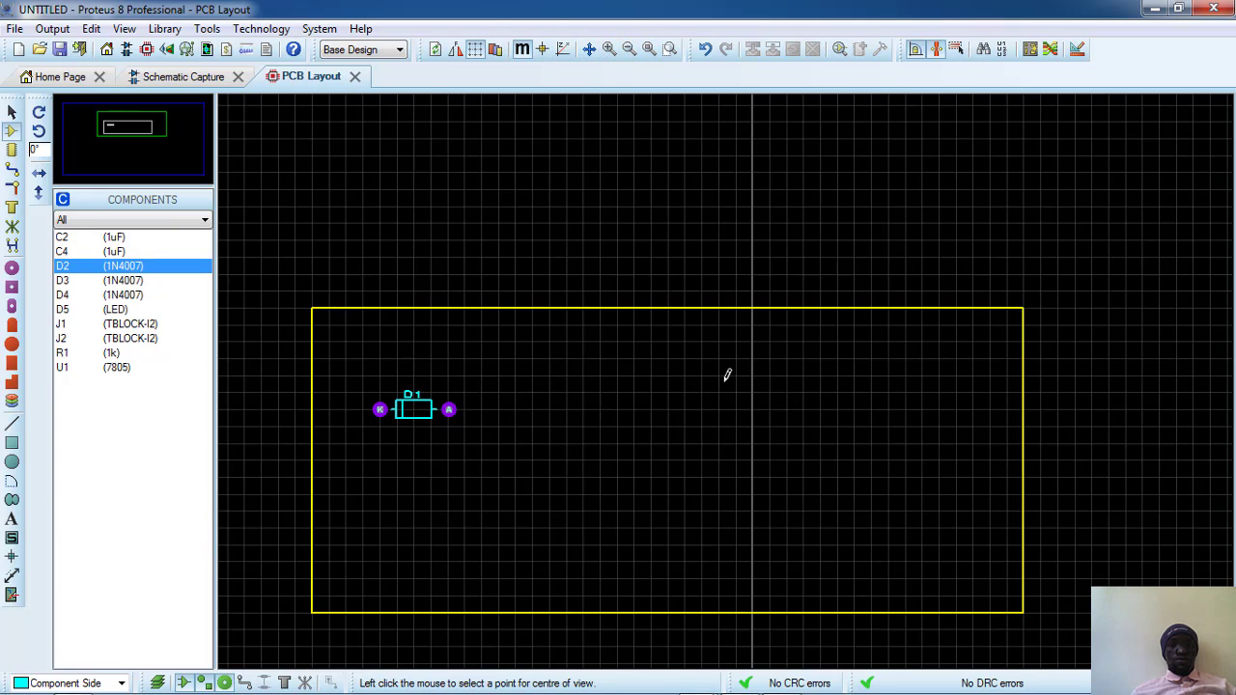
pyautogui.click(727, 374)
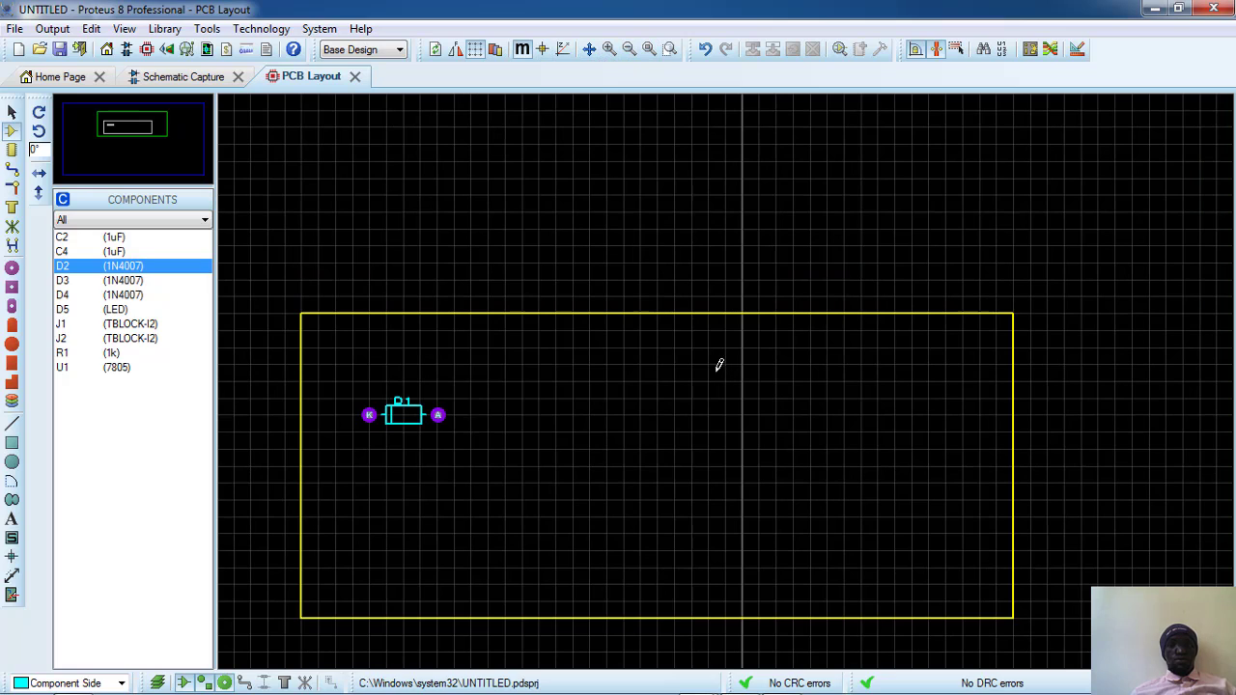
pyautogui.click(590, 49)
pyautogui.click(725, 380)
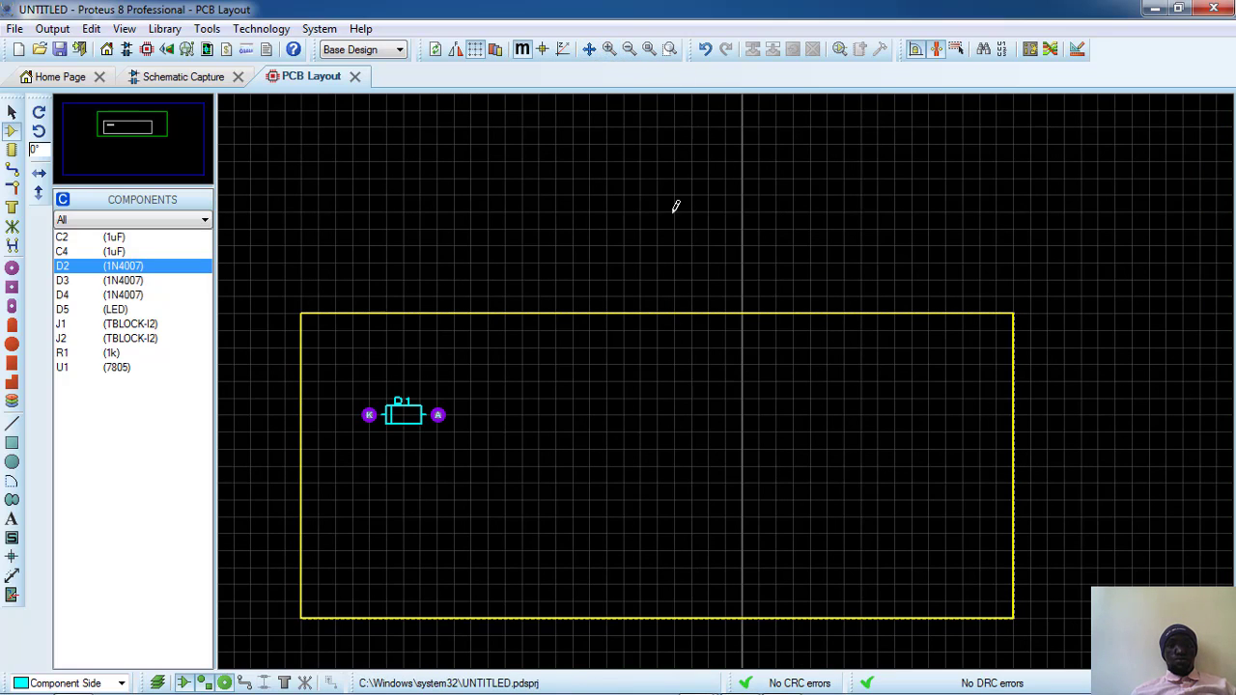
pyautogui.click(618, 54)
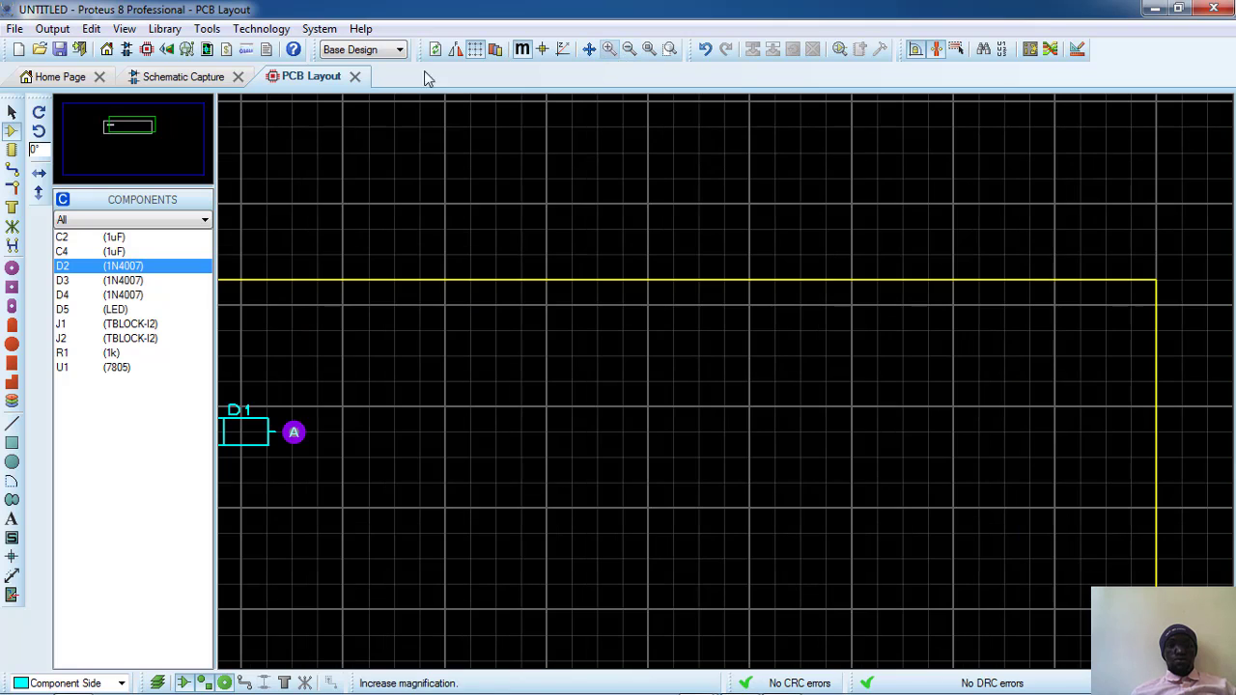
pyautogui.moveTo(110, 124)
pyautogui.mouseDown()
pyautogui.moveTo(84, 121)
pyautogui.moveTo(101, 130)
pyautogui.mouseUp()
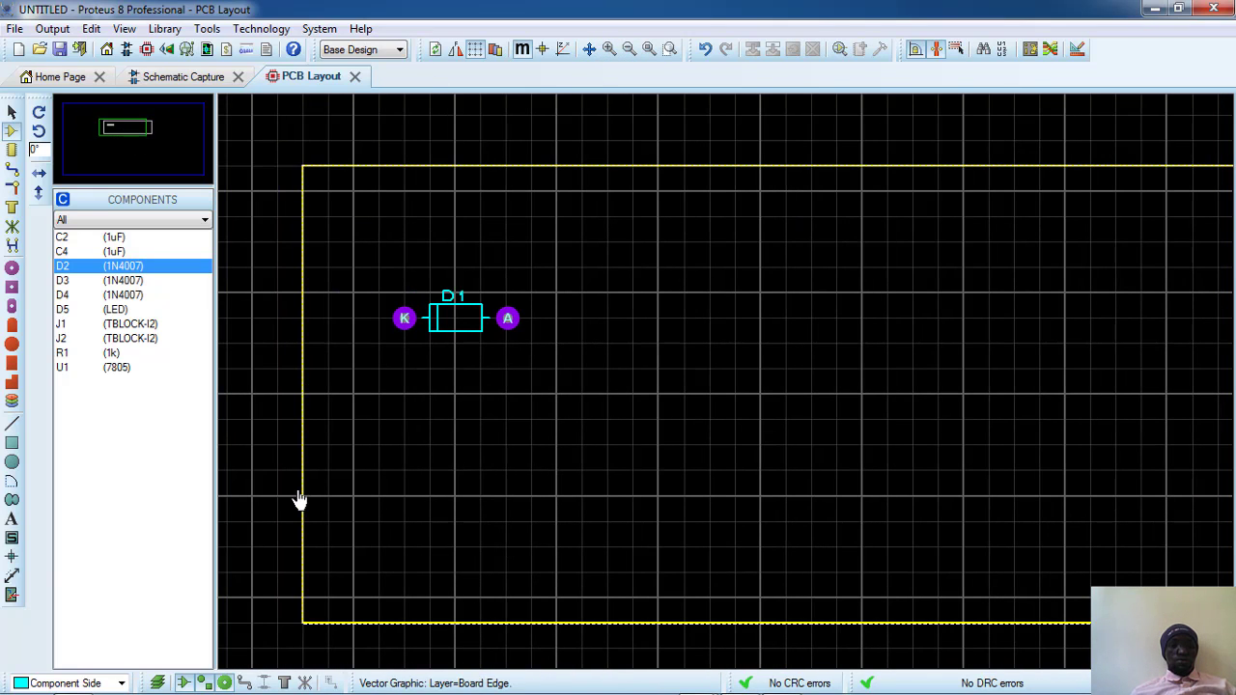
pyautogui.moveTo(302, 394); pyautogui.dragTo(328, 394)
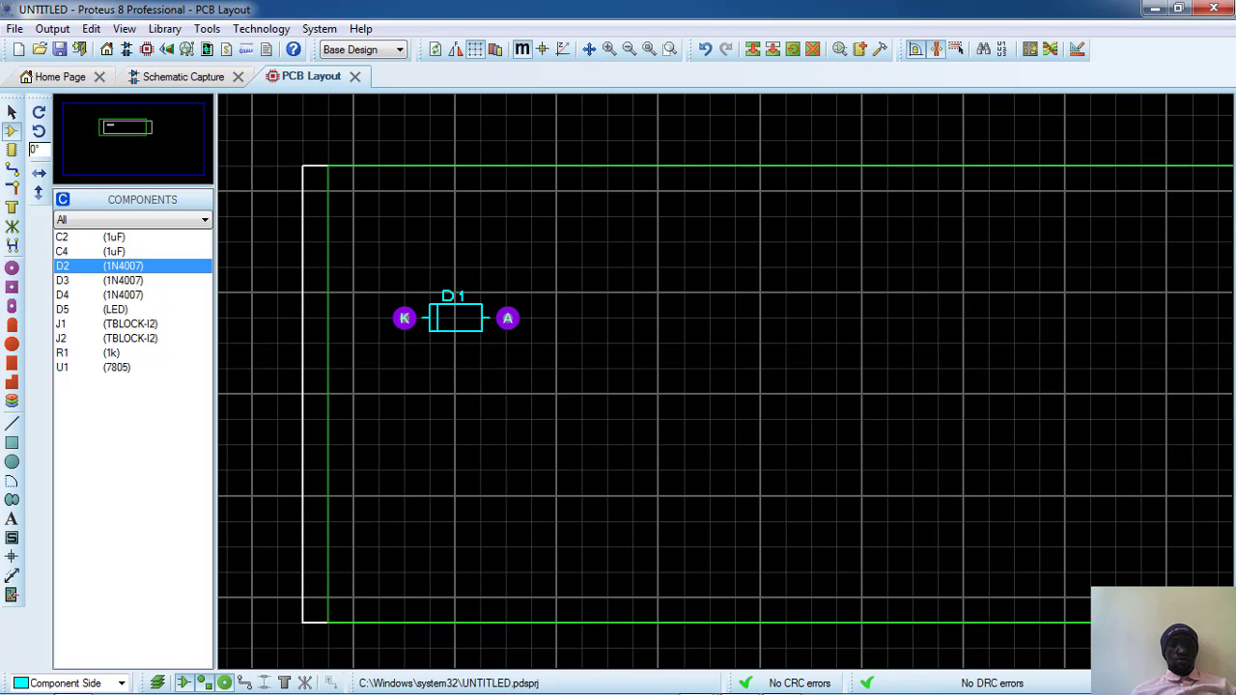
pyautogui.moveTo(117, 125); pyautogui.dragTo(151, 126)
pyautogui.moveTo(536, 333); pyautogui.dragTo(224, 333)
pyautogui.moveTo(136, 147); pyautogui.dragTo(121, 126)
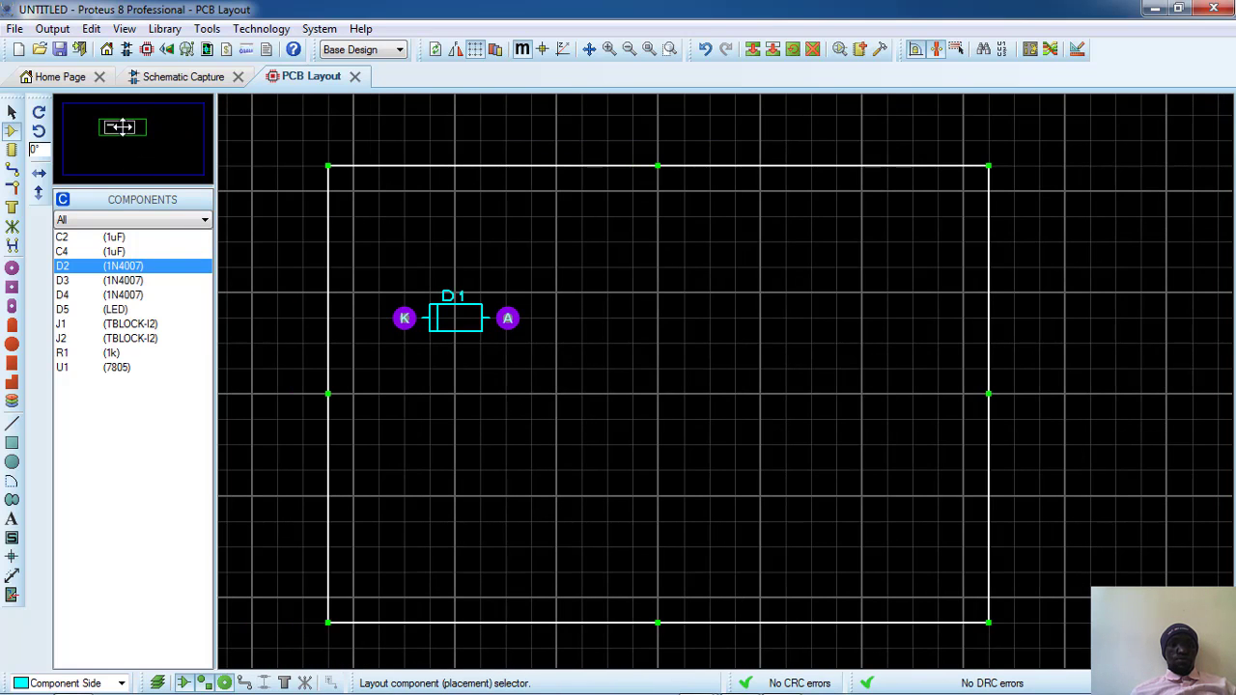
pyautogui.click(441, 366)
pyautogui.click(123, 281)
pyautogui.doubleClick(122, 280)
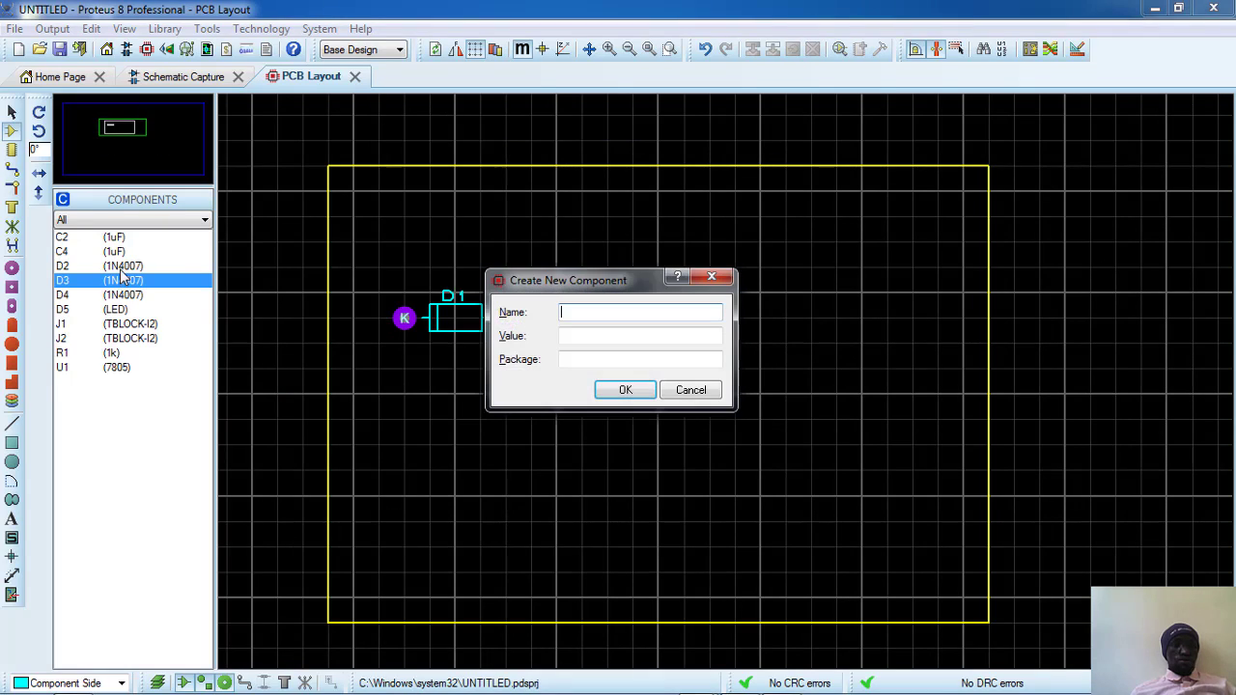
pyautogui.click(711, 279)
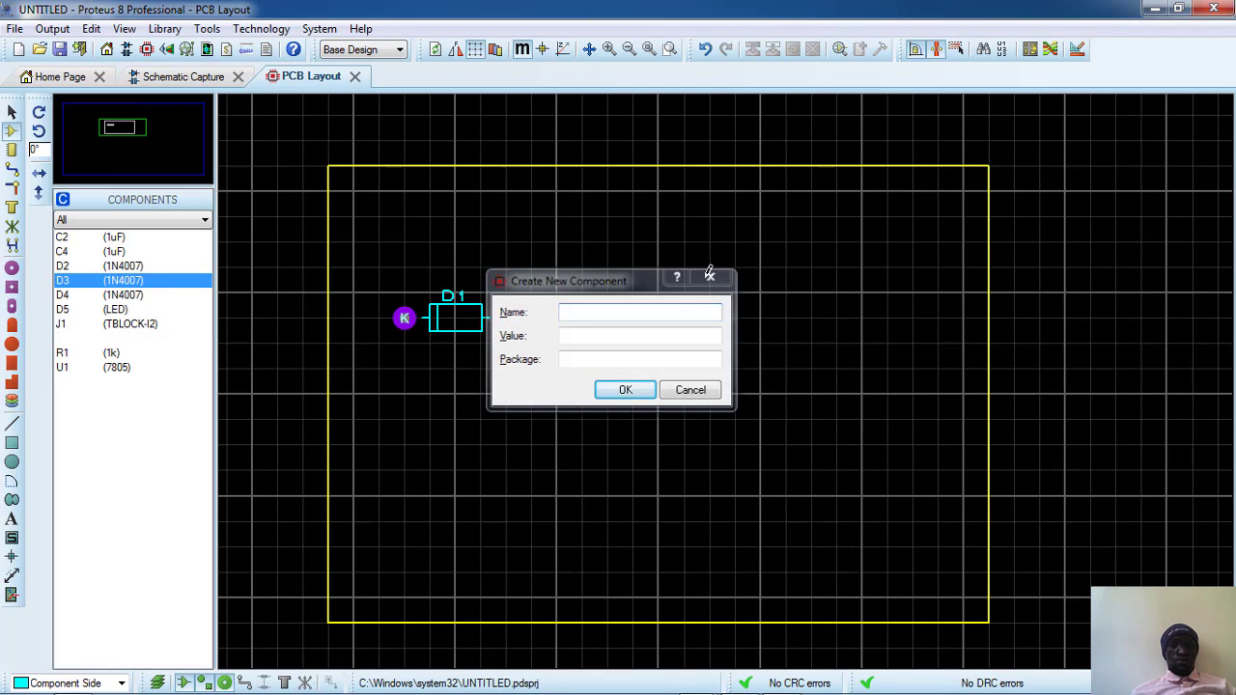
# Place diode D2 (1N4007) horizontally directly below D1, aligned with it
pyautogui.click(74, 265)
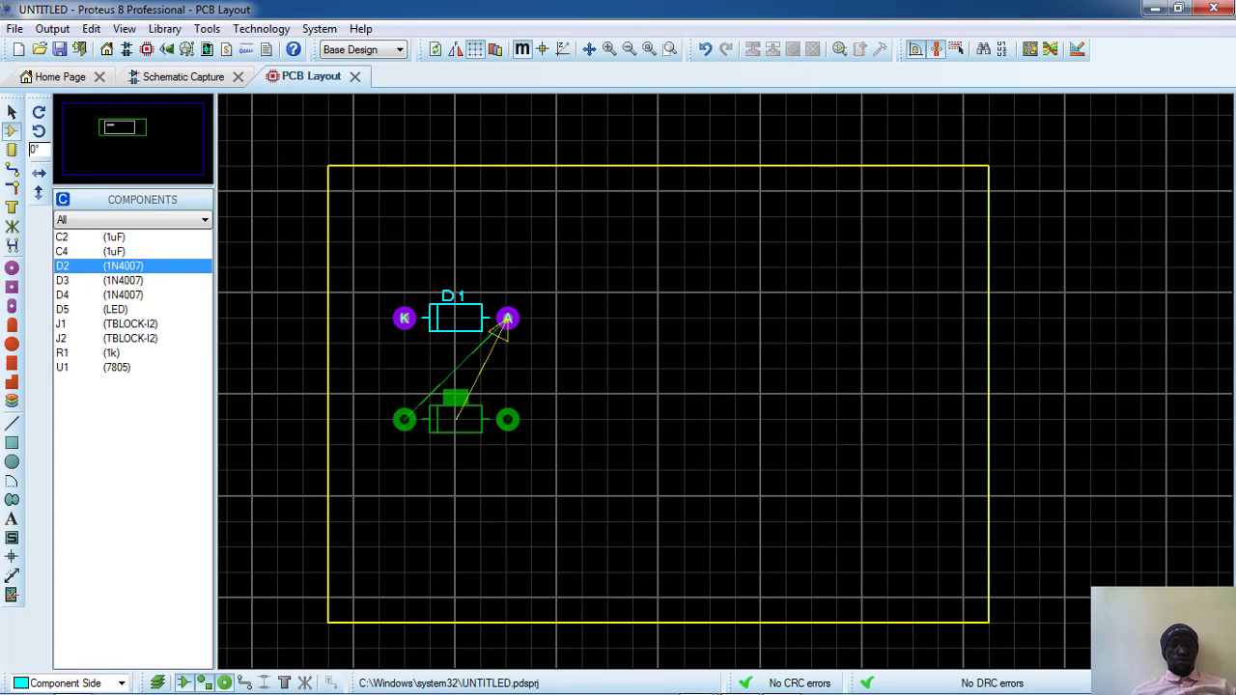
pyautogui.click(455, 419)
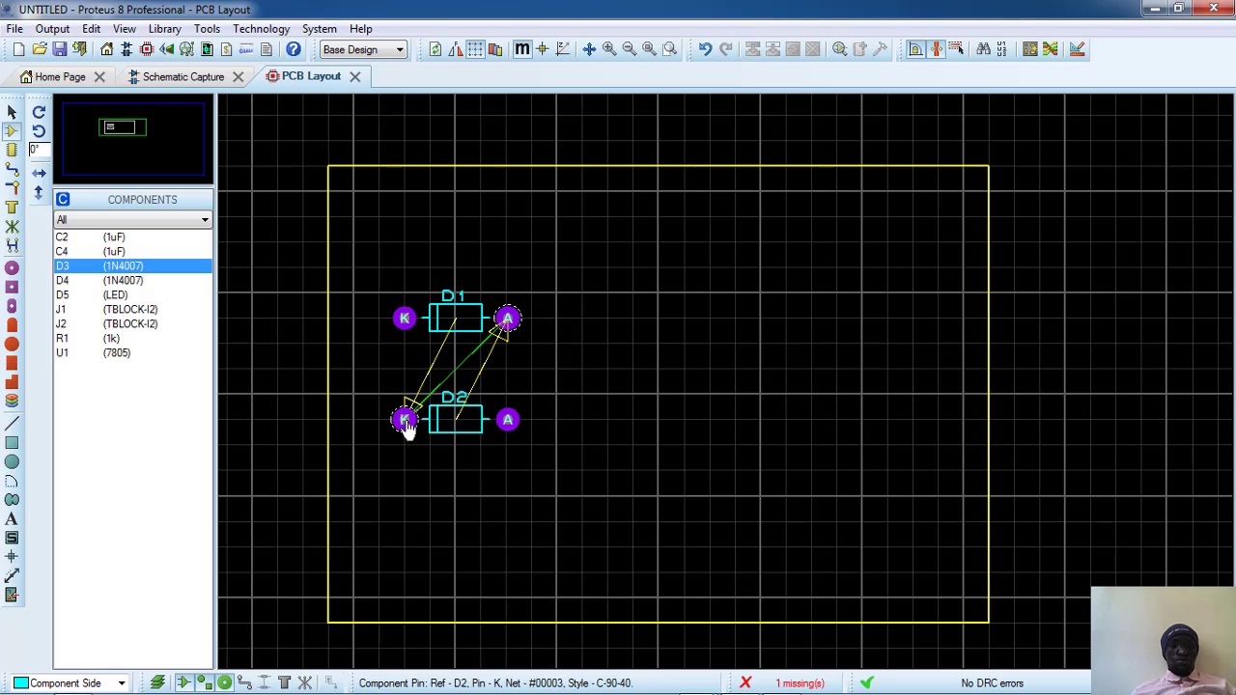
# Place diode D3 (1N4007) directly above D1 and diode D4 (1N4007) in the same row to the right of D3
pyautogui.rightClick(482, 409)
pyautogui.click(426, 413)
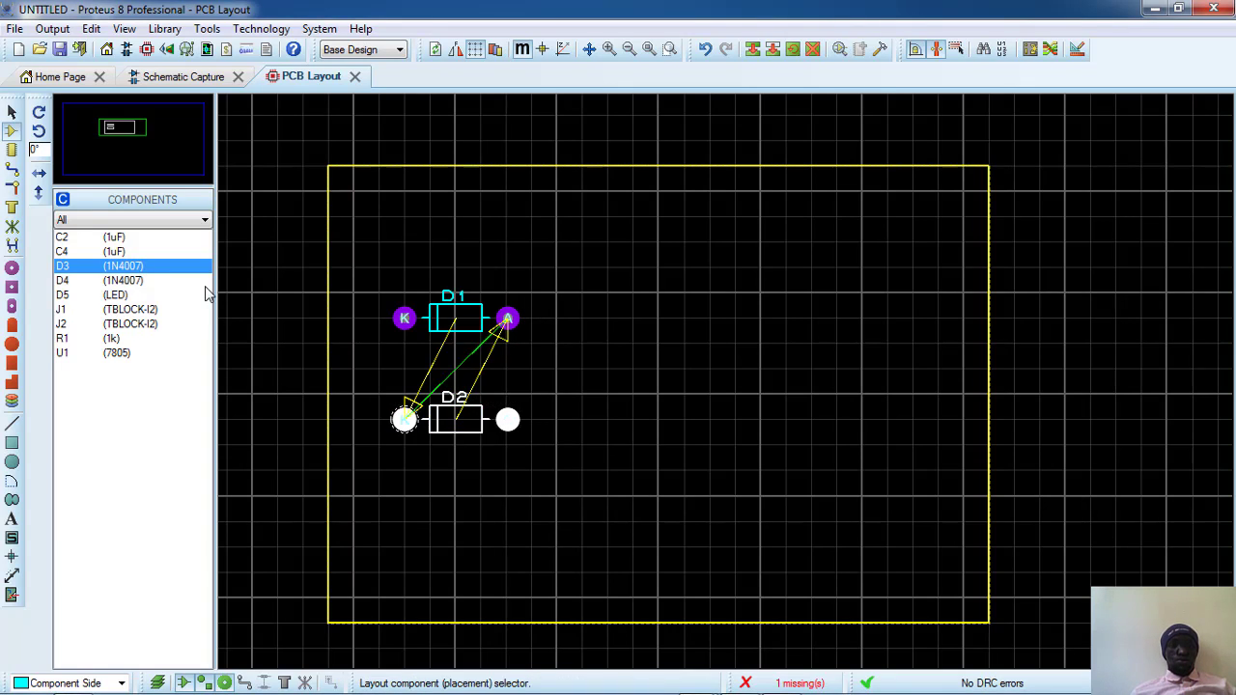
pyautogui.click(525, 284)
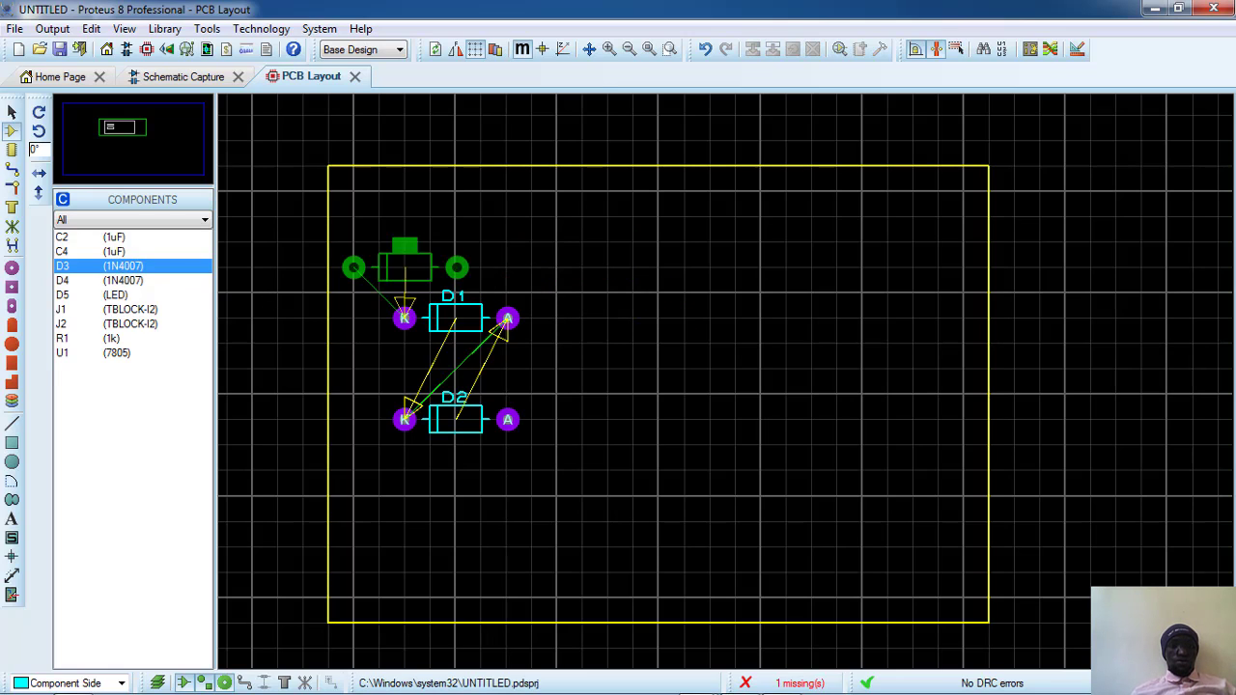
pyautogui.click(455, 268)
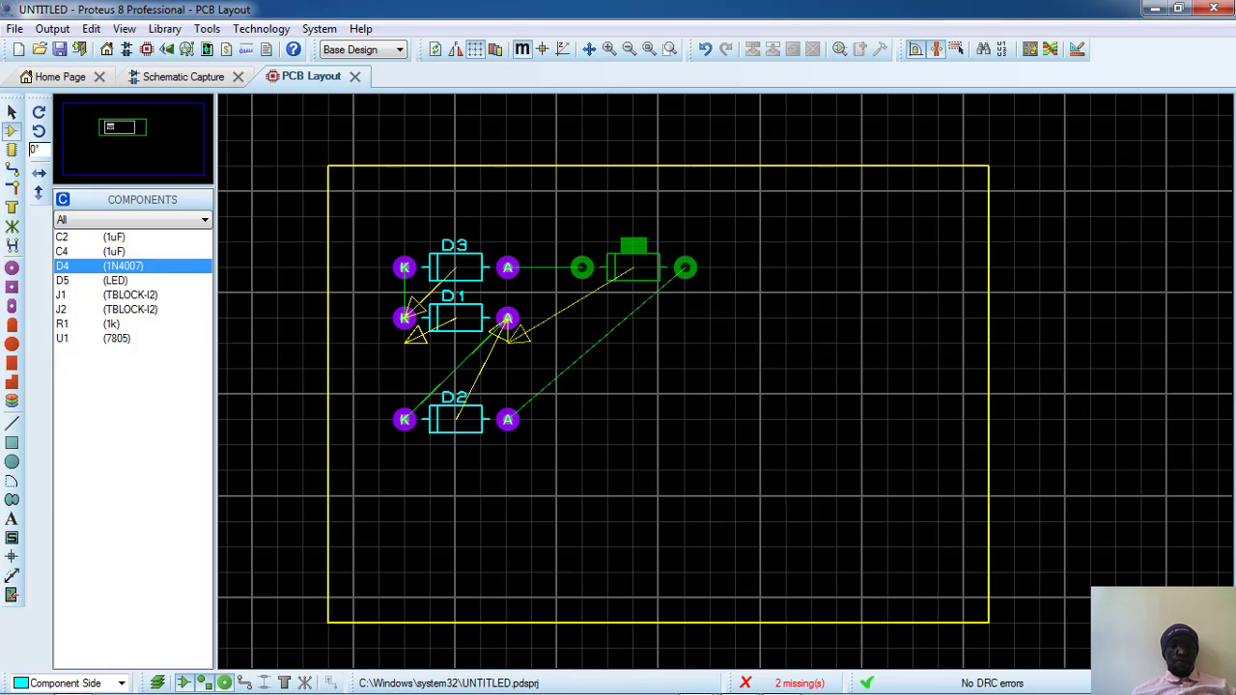
pyautogui.click(608, 268)
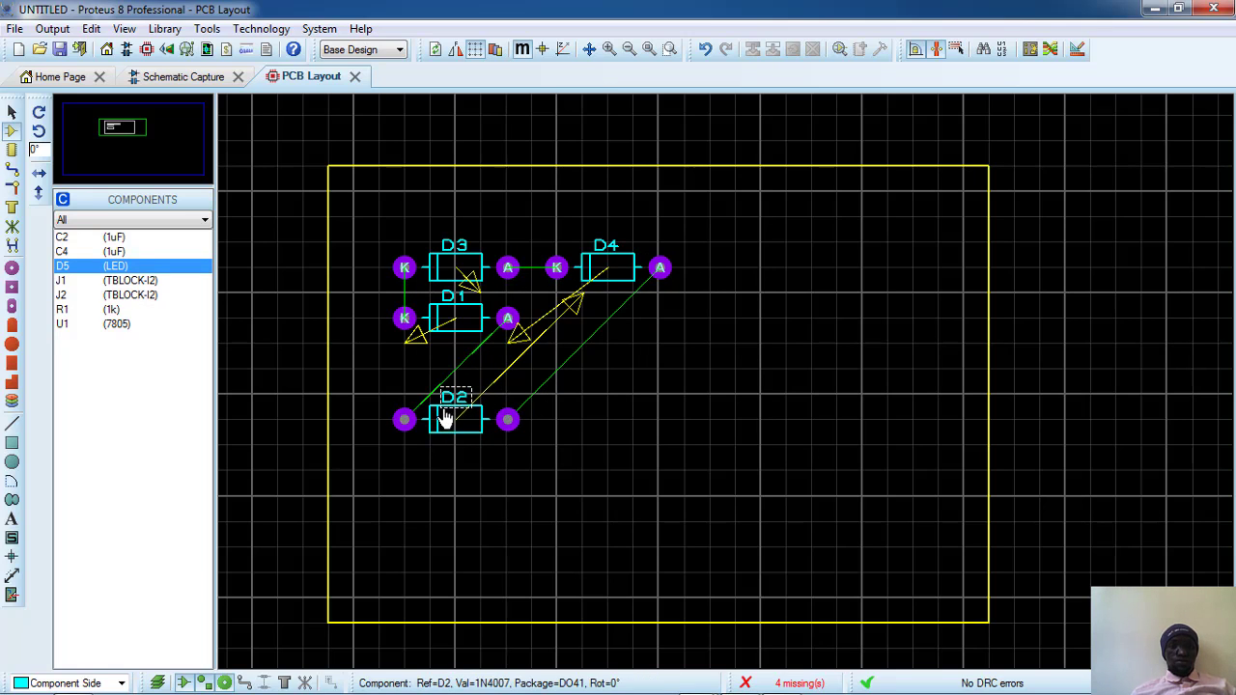
# Move diode D2 beneath D4 in line with D1, and shift the block of four diodes down four small grid squares
pyautogui.moveTo(445, 418); pyautogui.dragTo(595, 301)
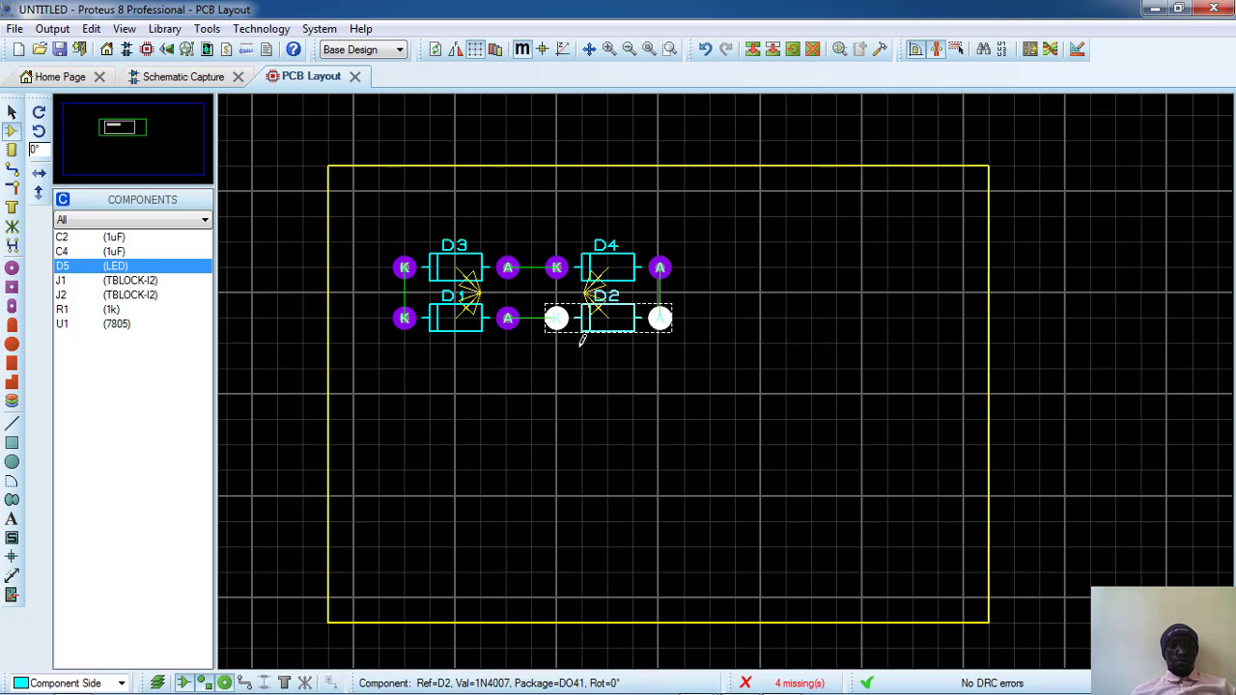
pyautogui.click(395, 228)
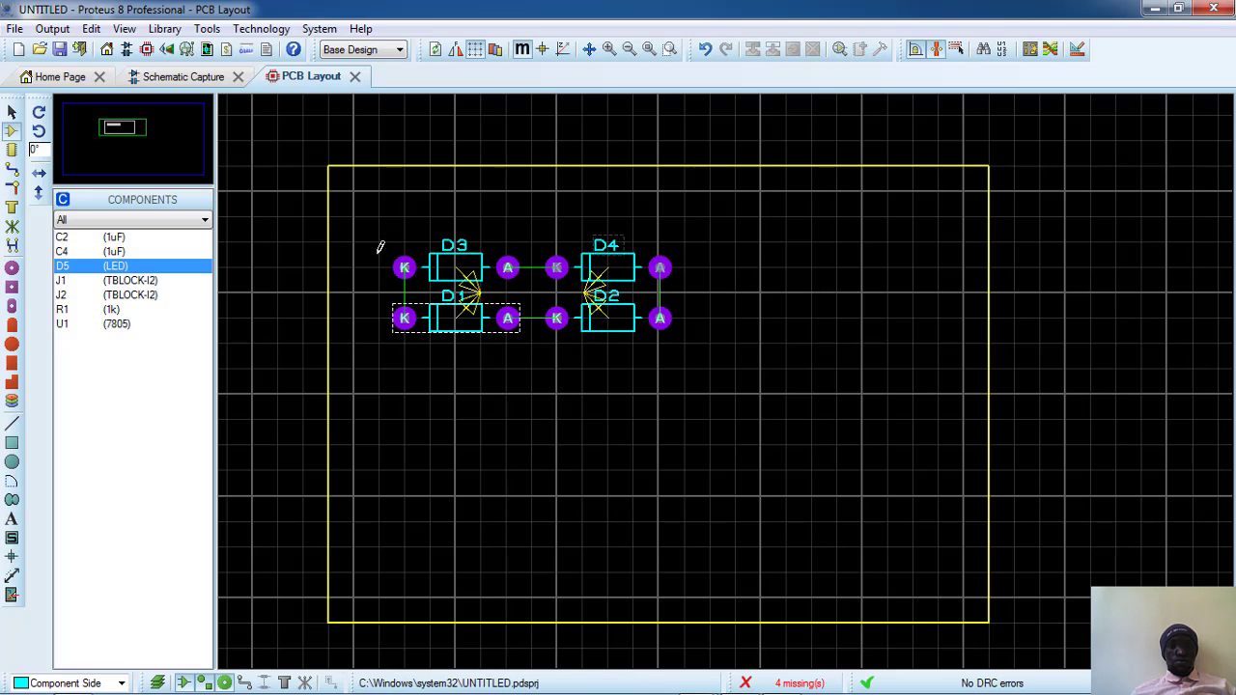
pyautogui.moveTo(378, 244); pyautogui.dragTo(760, 419)
pyautogui.moveTo(548, 382); pyautogui.dragTo(550, 389)
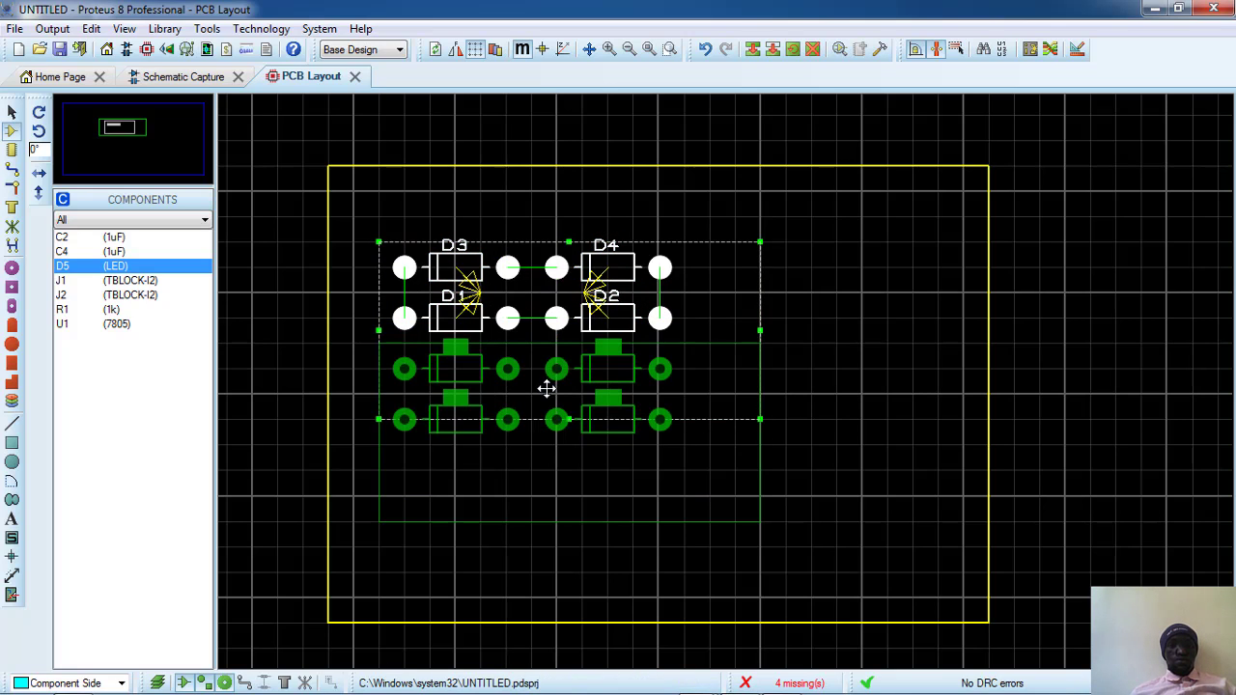
pyautogui.click(812, 290)
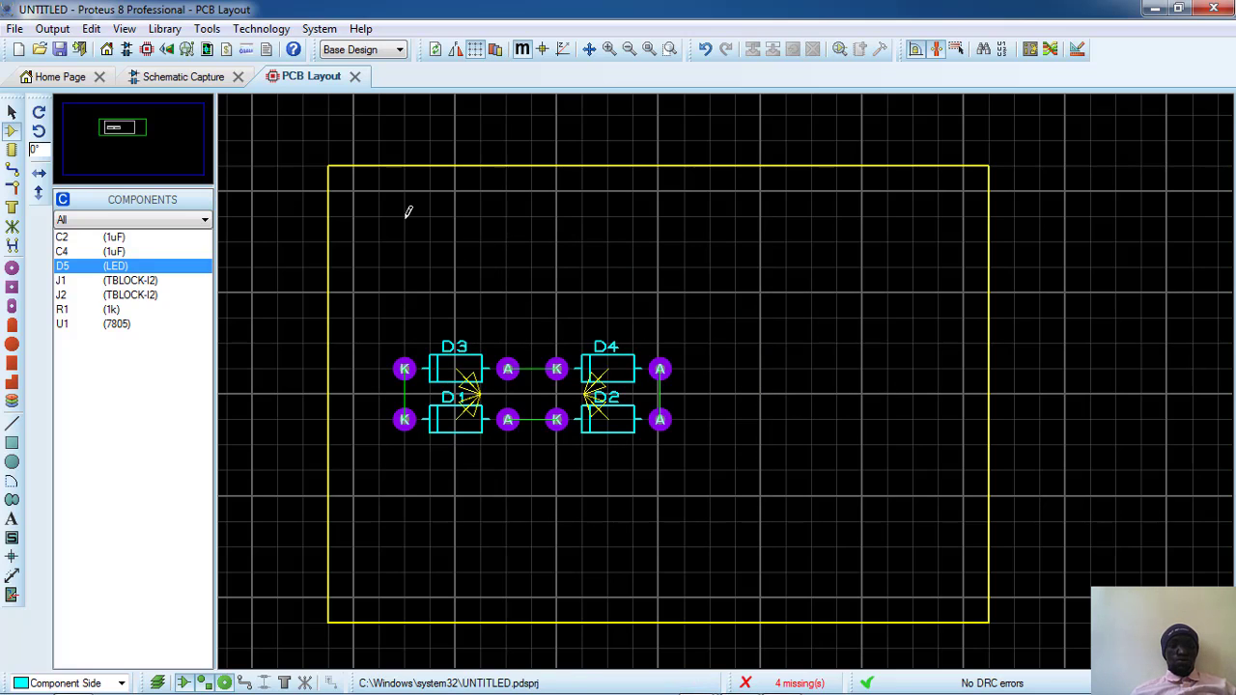
# Place the 7805 regulator U1 centred above the four-diode block
pyautogui.click(106, 238)
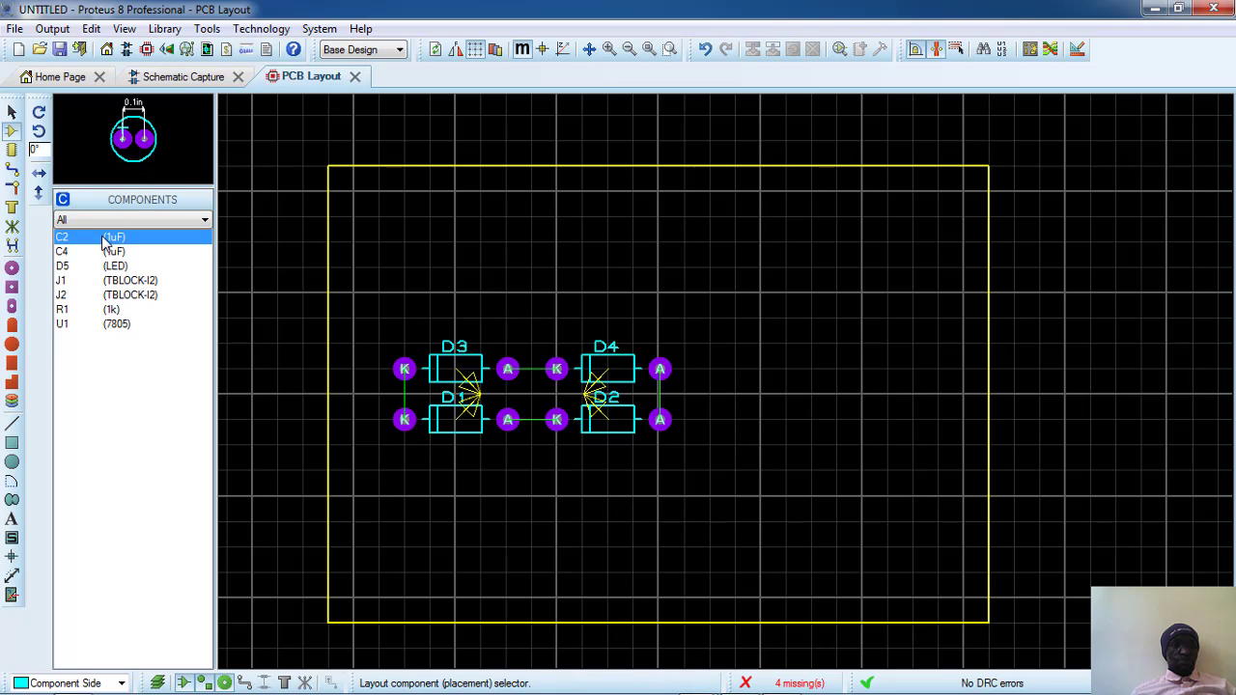
pyautogui.click(117, 325)
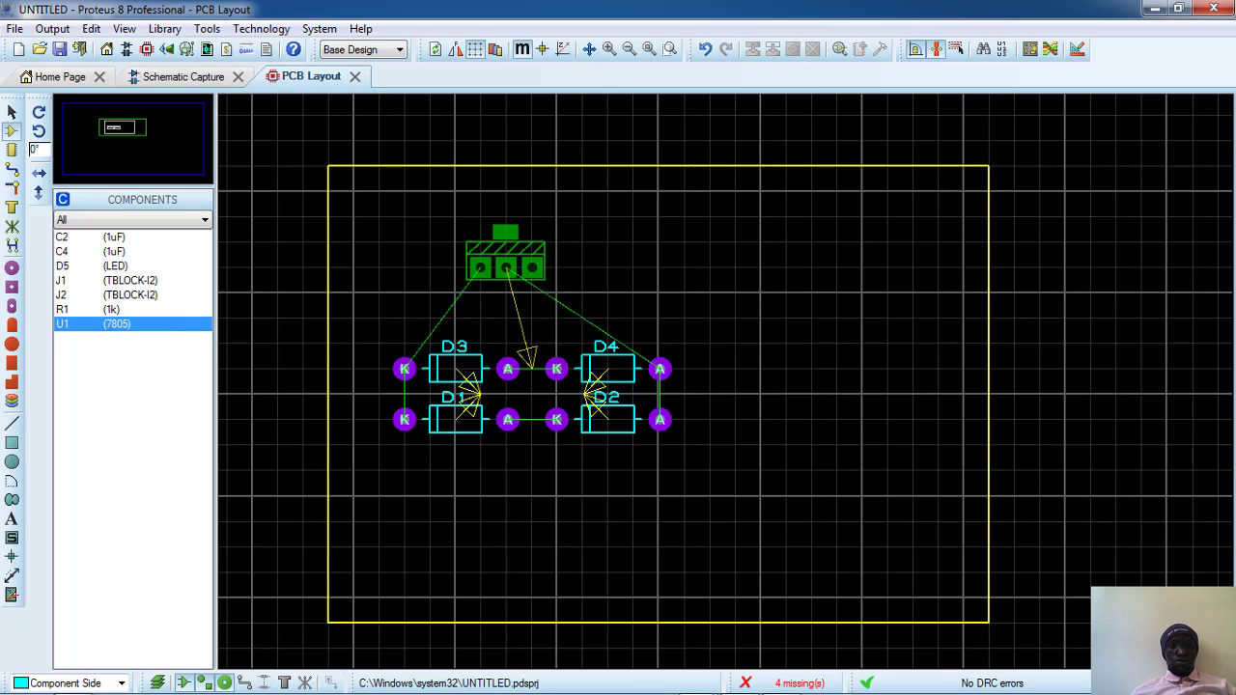
pyautogui.click(530, 267)
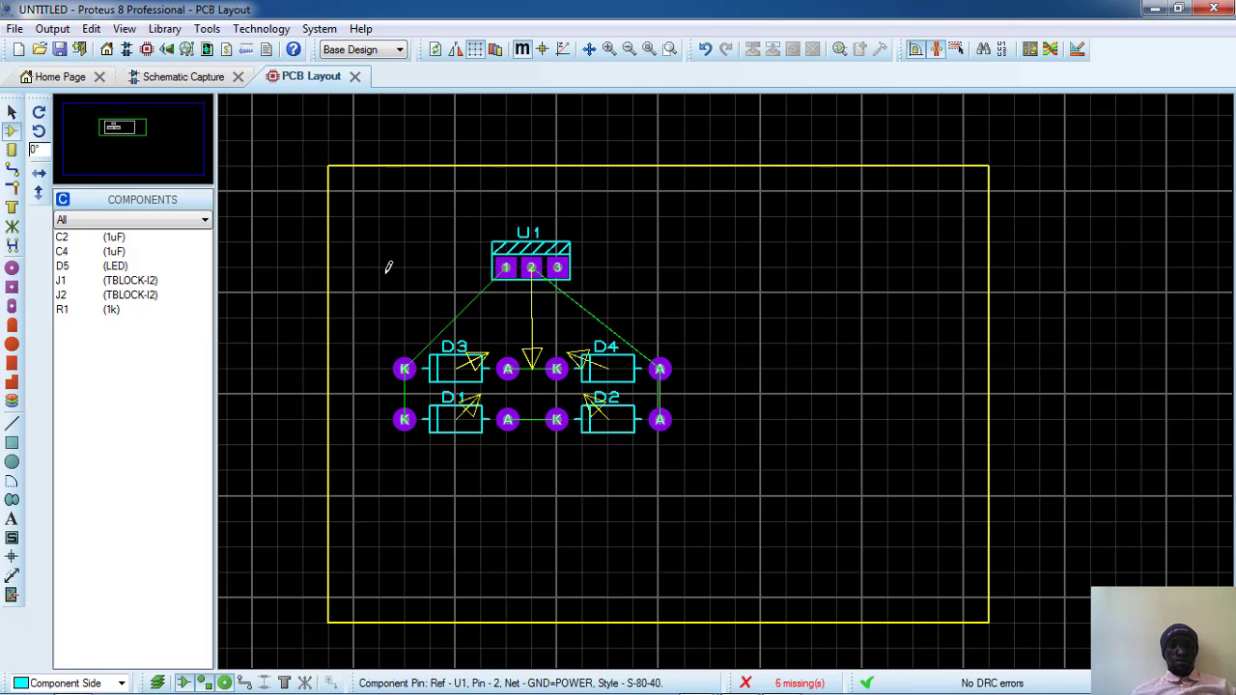
# Place terminal block J1 (TBLOCK-I2) below D1 and terminal block J2 (TBLOCK-I2) to the upper right of regulator U1
pyautogui.click(103, 269)
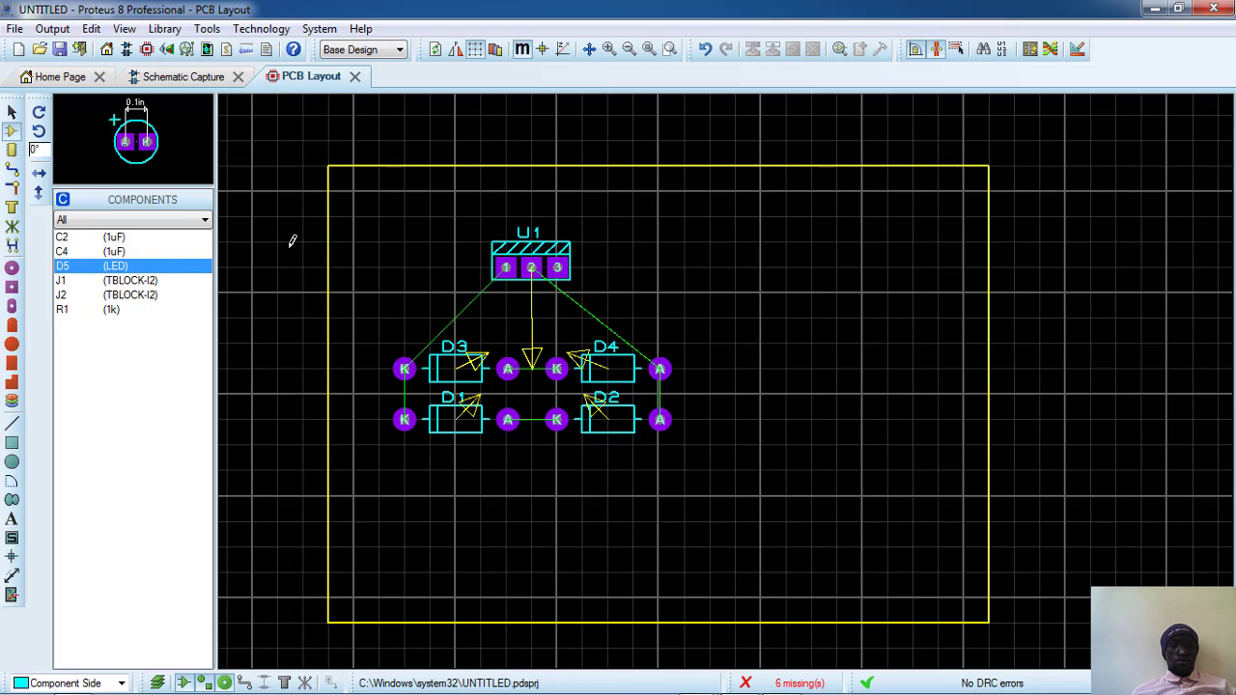
pyautogui.click(145, 280)
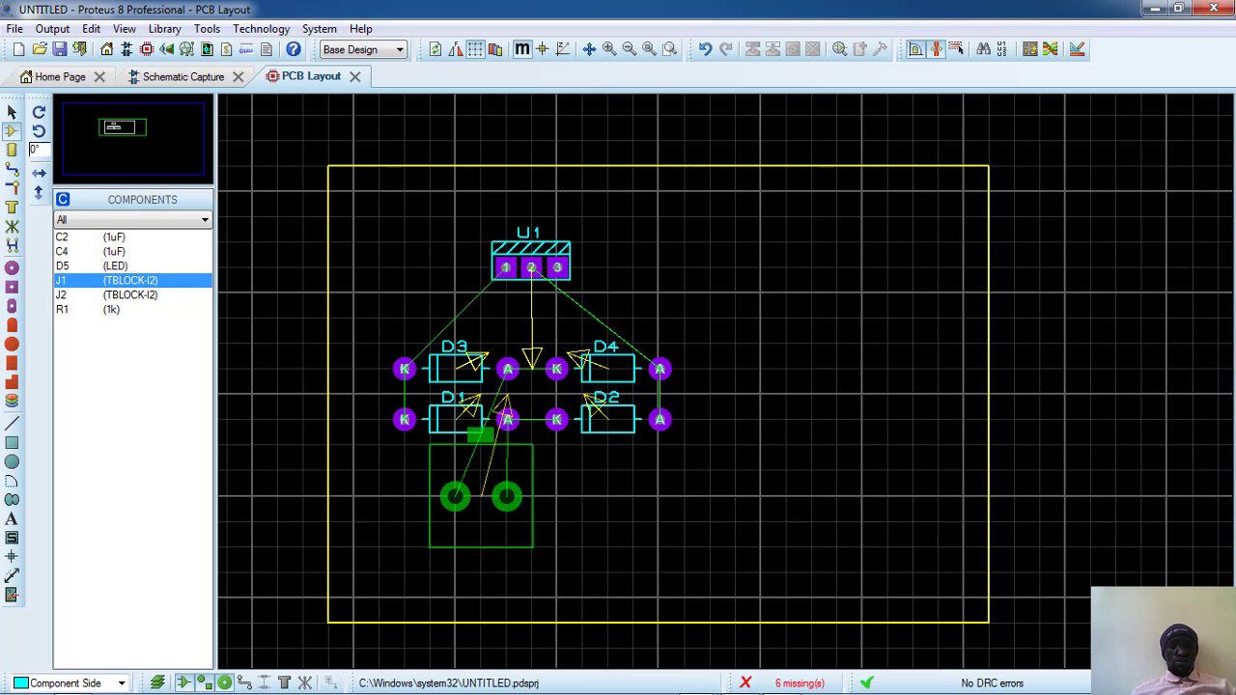
pyautogui.click(455, 521)
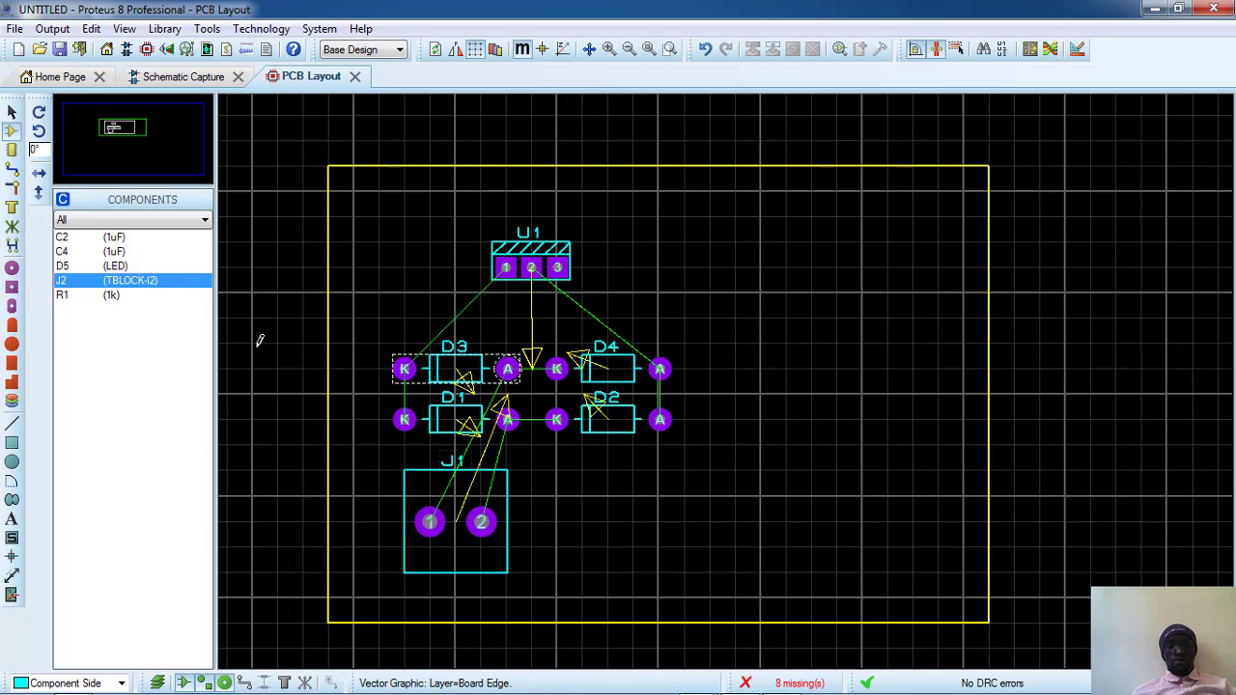
pyautogui.click(71, 265)
pyautogui.click(87, 281)
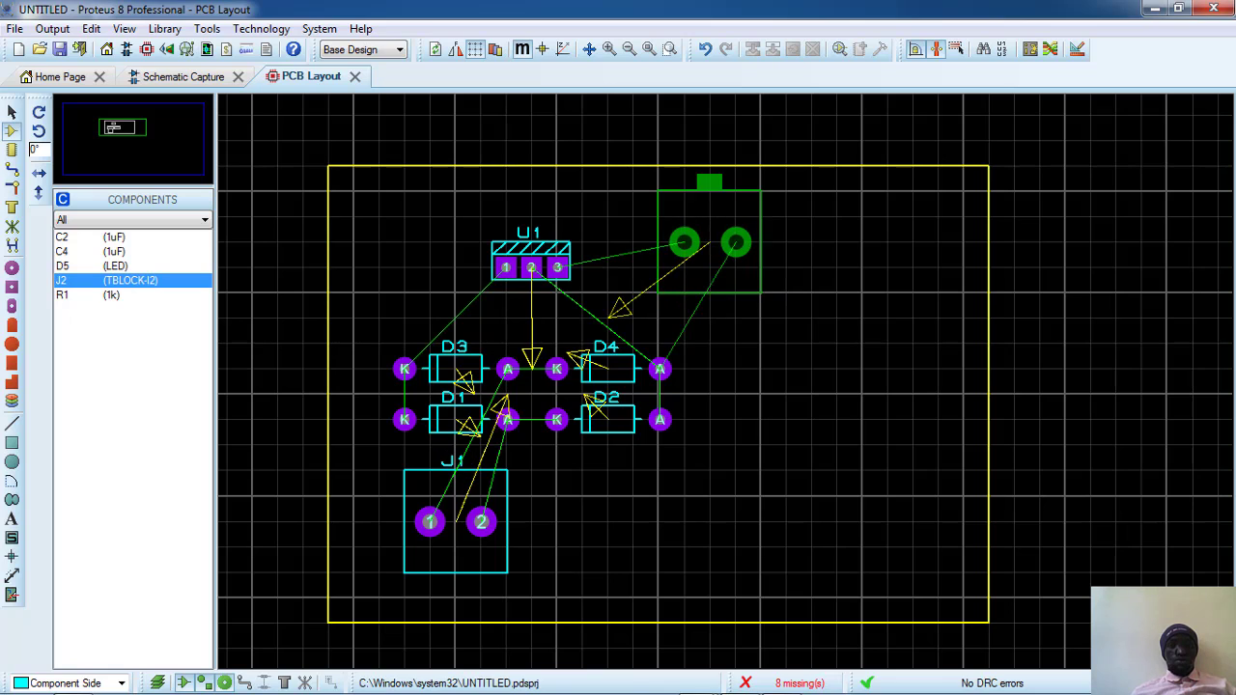
pyautogui.click(709, 241)
# Place capacitor C2 (1uF) to the right of U1, rotated 90° clockwise, with its positive pin level with U1's pins
pyautogui.click(74, 239)
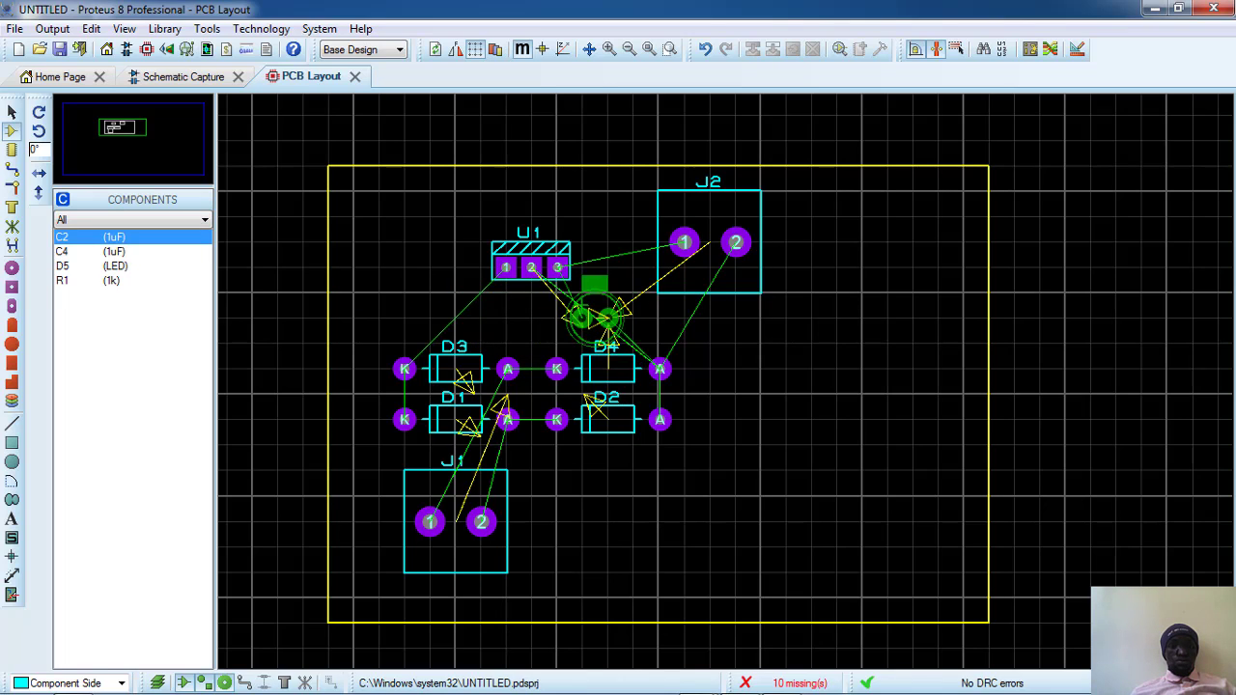
pyautogui.click(619, 290)
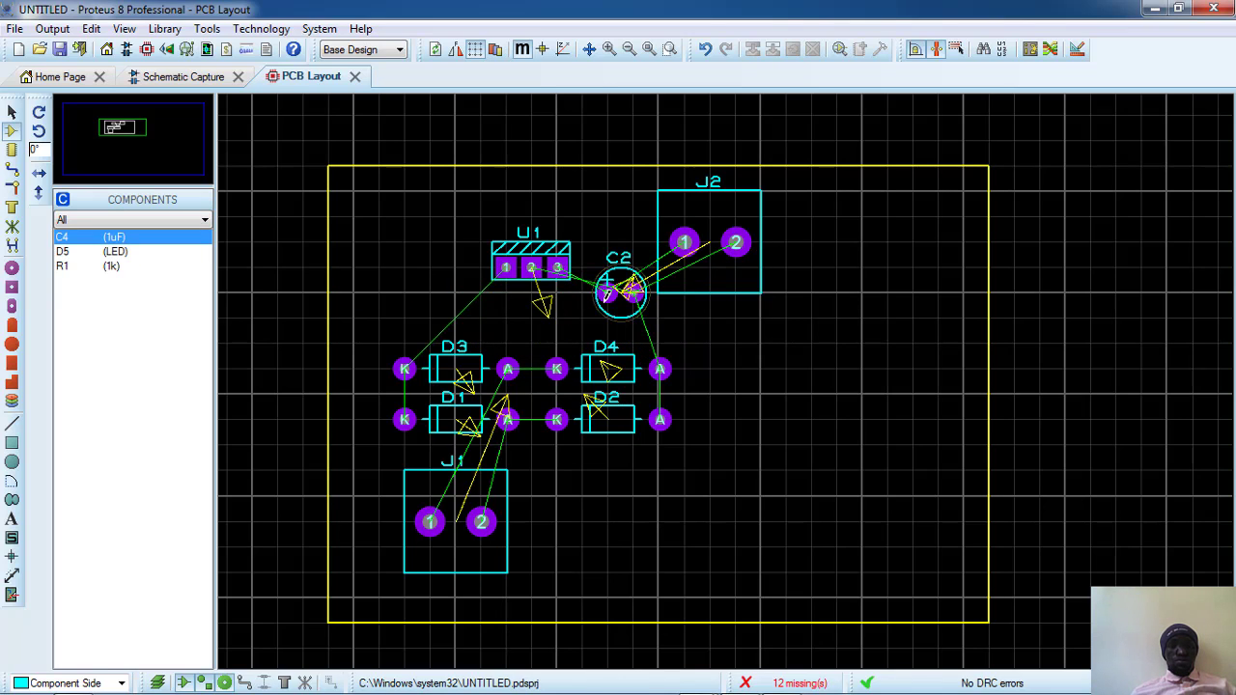
pyautogui.rightClick(611, 289)
pyautogui.click(694, 325)
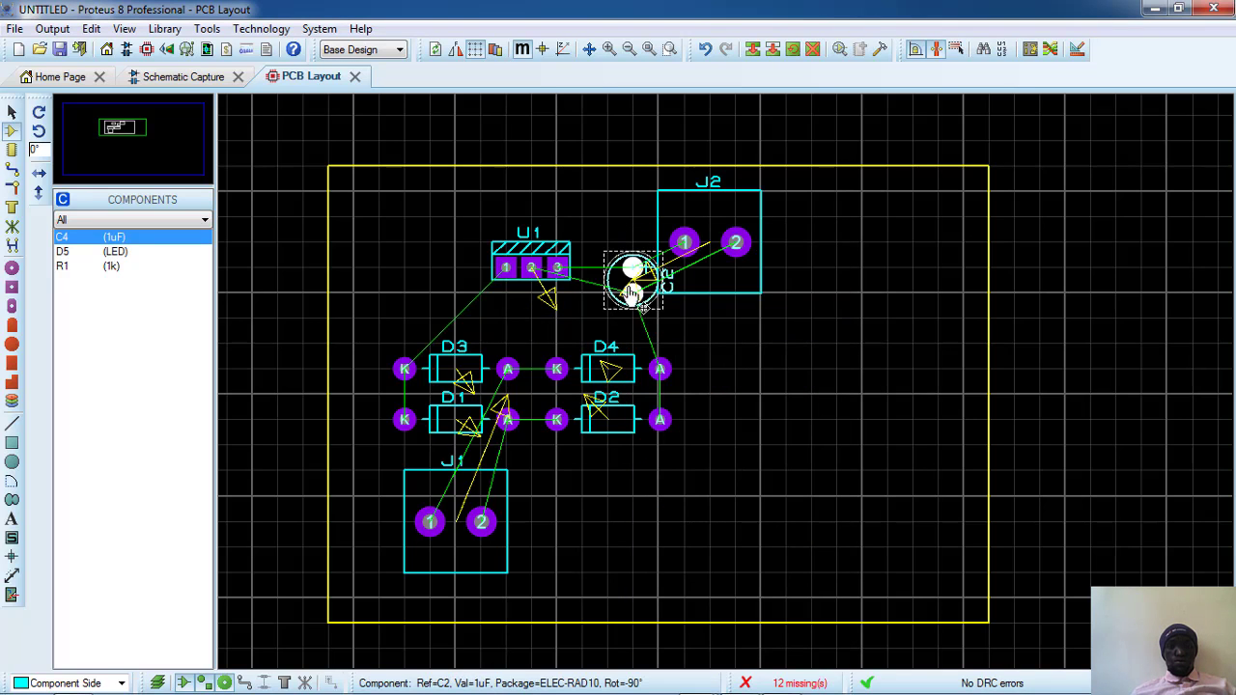
pyautogui.moveTo(635, 278); pyautogui.dragTo(607, 280)
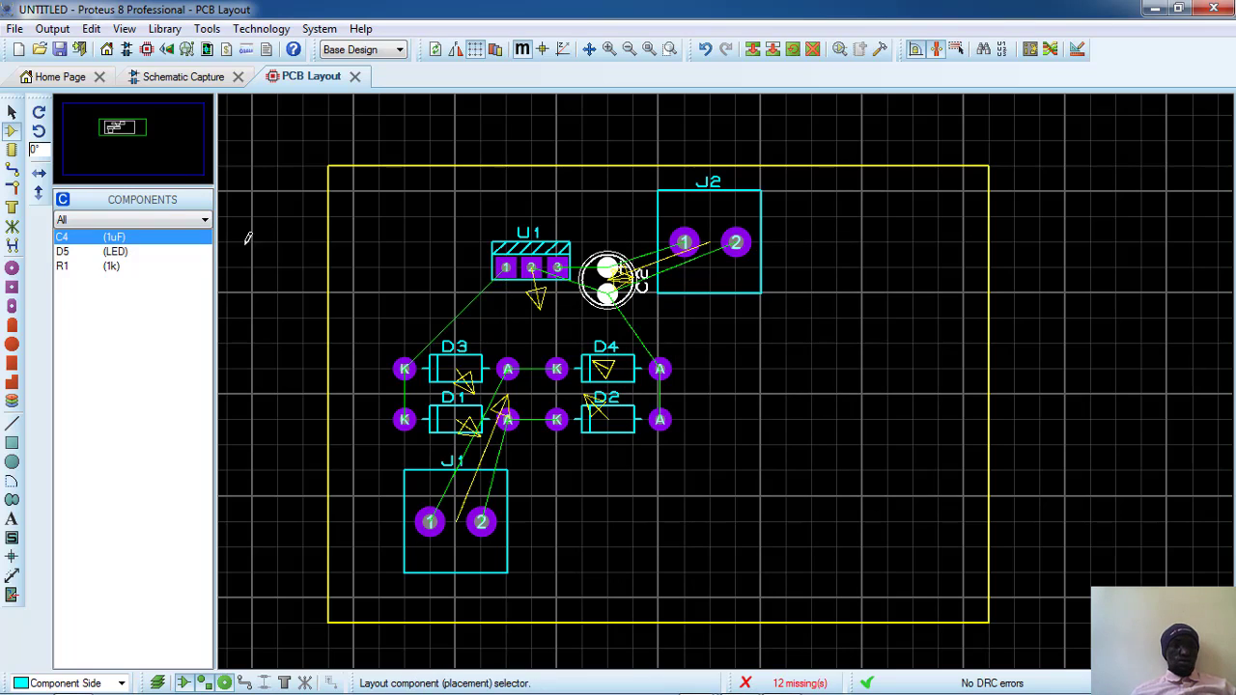
# Place capacitor C4 (1uF) to the left of U1, rotated 90° clockwise, with its positive pin level with U1's pins
pyautogui.click(410, 286)
pyautogui.click(409, 286)
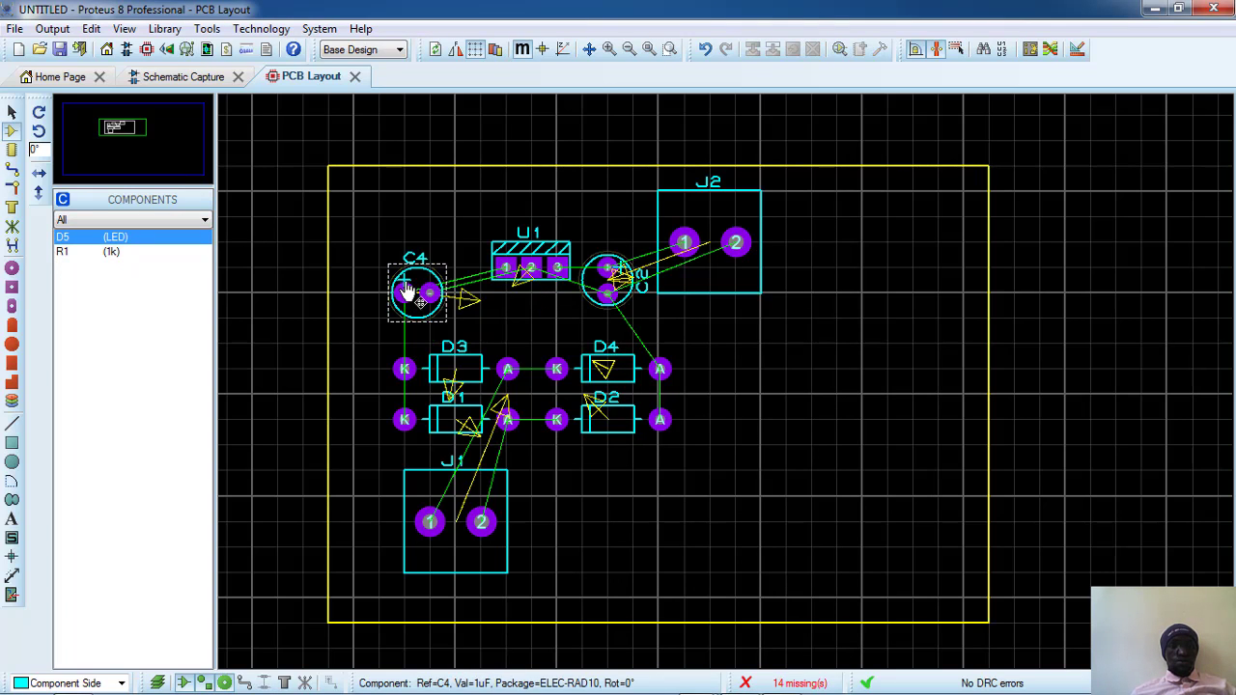
pyautogui.rightClick(423, 292)
pyautogui.click(491, 326)
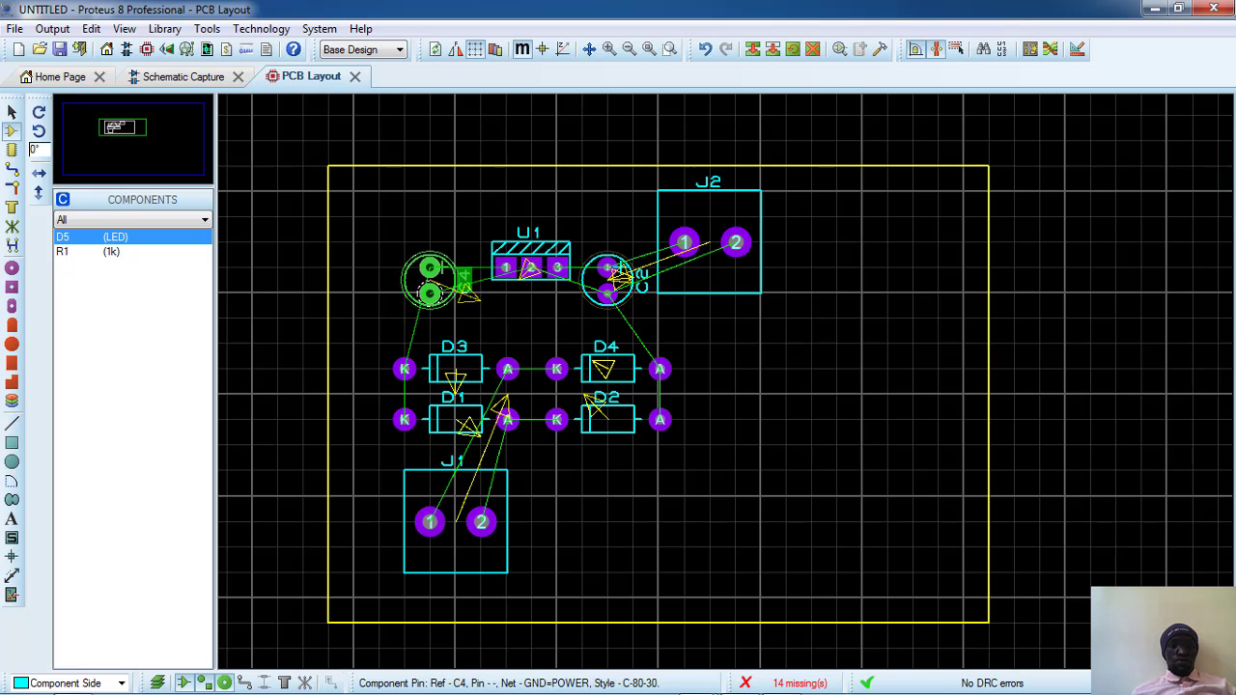
# Place LED D5 horizontally below U1 and resistor R1 (1k) horizontally to the left of D5
pyautogui.click(517, 307)
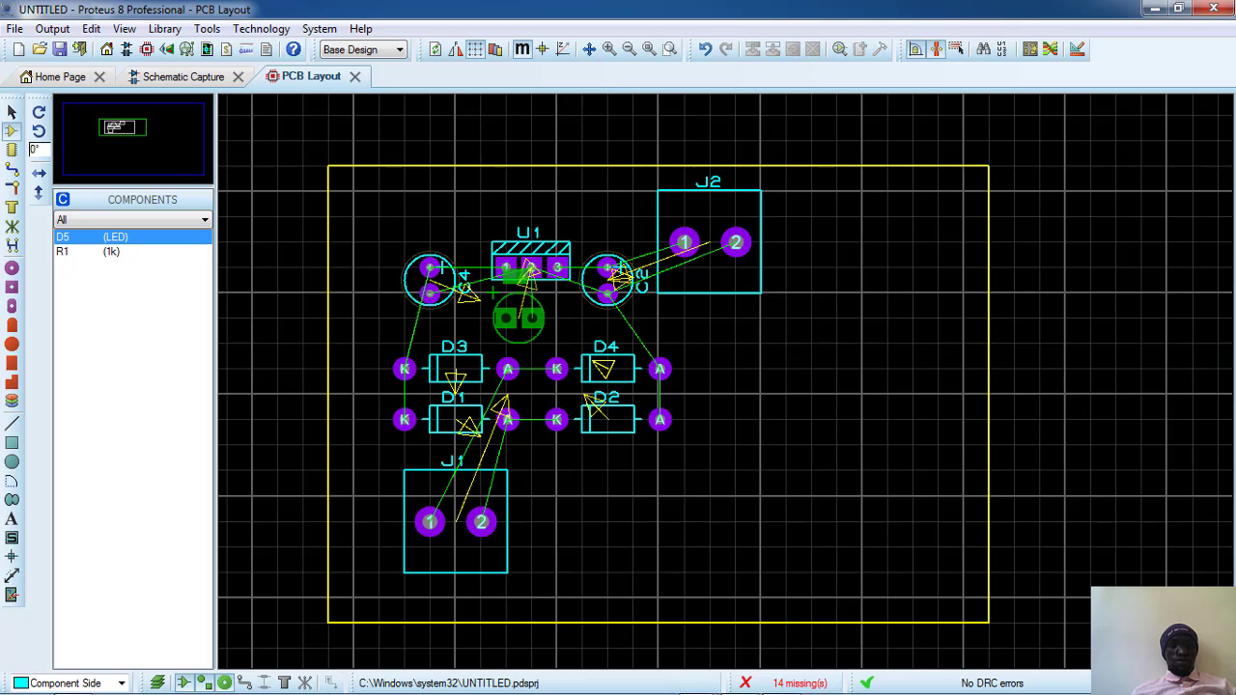
pyautogui.click(519, 318)
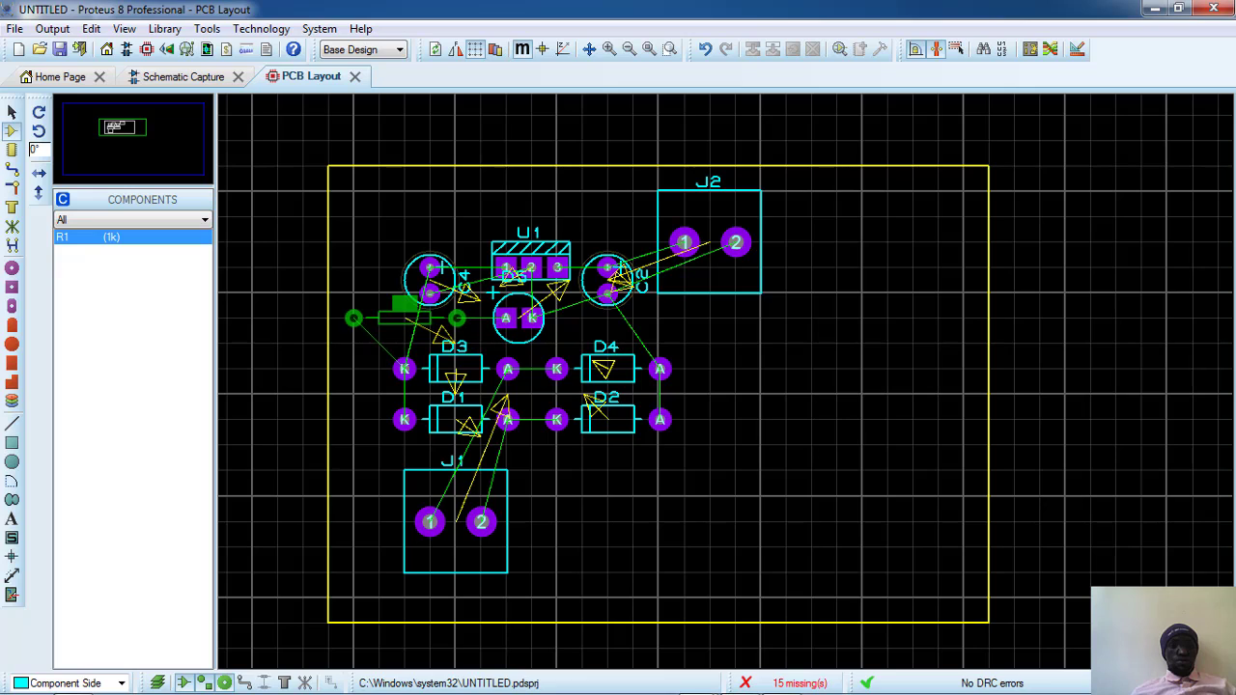
pyautogui.click(430, 317)
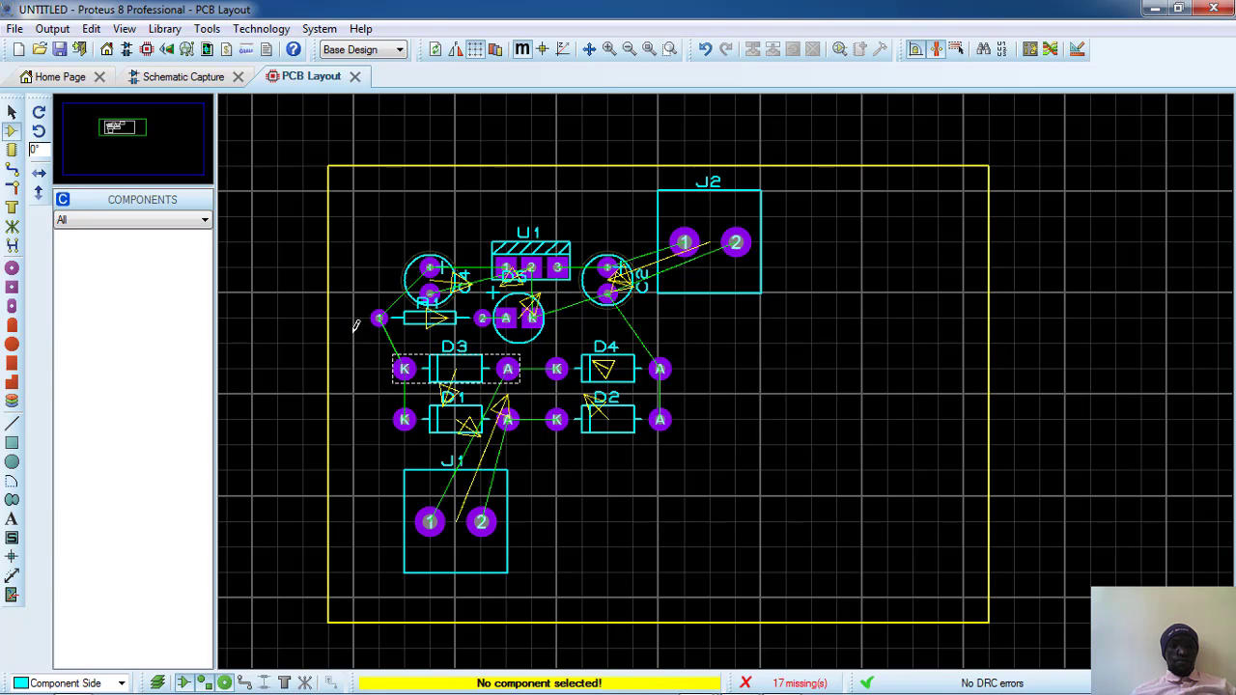
# Move the block of four diodes one small grid square down and one to the left
pyautogui.moveTo(357, 320); pyautogui.dragTo(521, 460)
pyautogui.moveTo(659, 467); pyautogui.dragTo(640, 441)
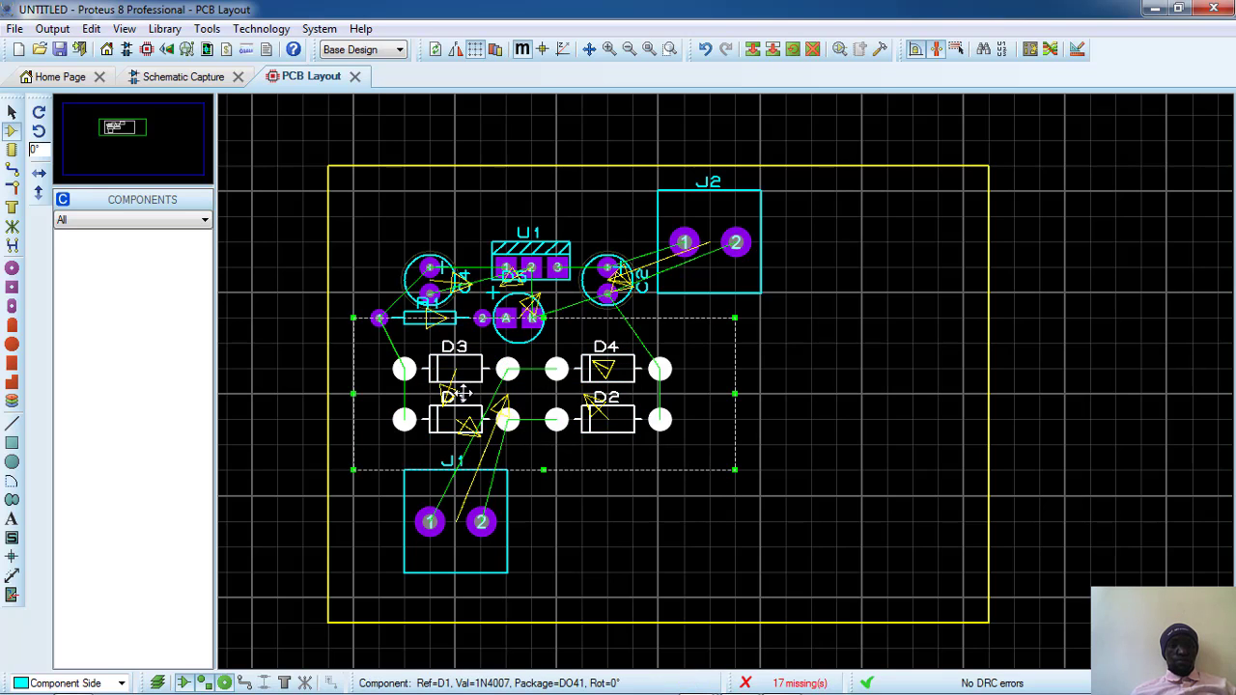
pyautogui.moveTo(454, 388); pyautogui.dragTo(429, 414)
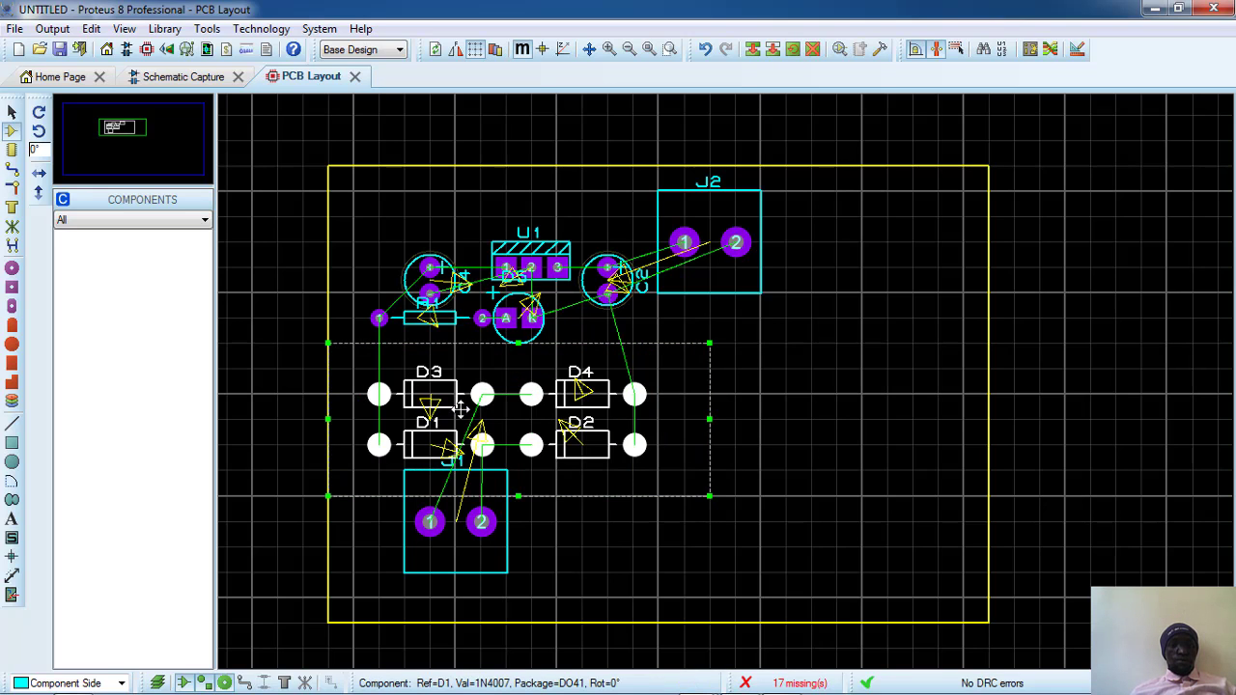
pyautogui.click(820, 370)
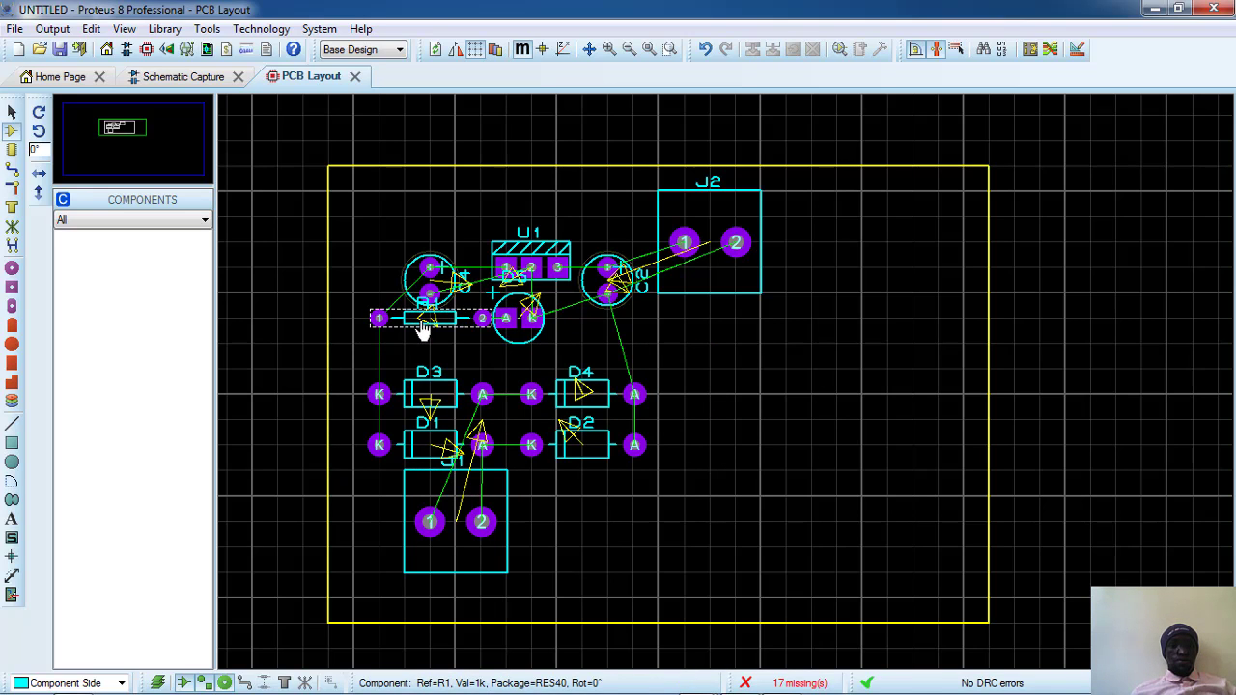
# Move resistor R1 one small grid square down, and LED D5 one square down and one to the right
pyautogui.moveTo(420, 328); pyautogui.dragTo(420, 353)
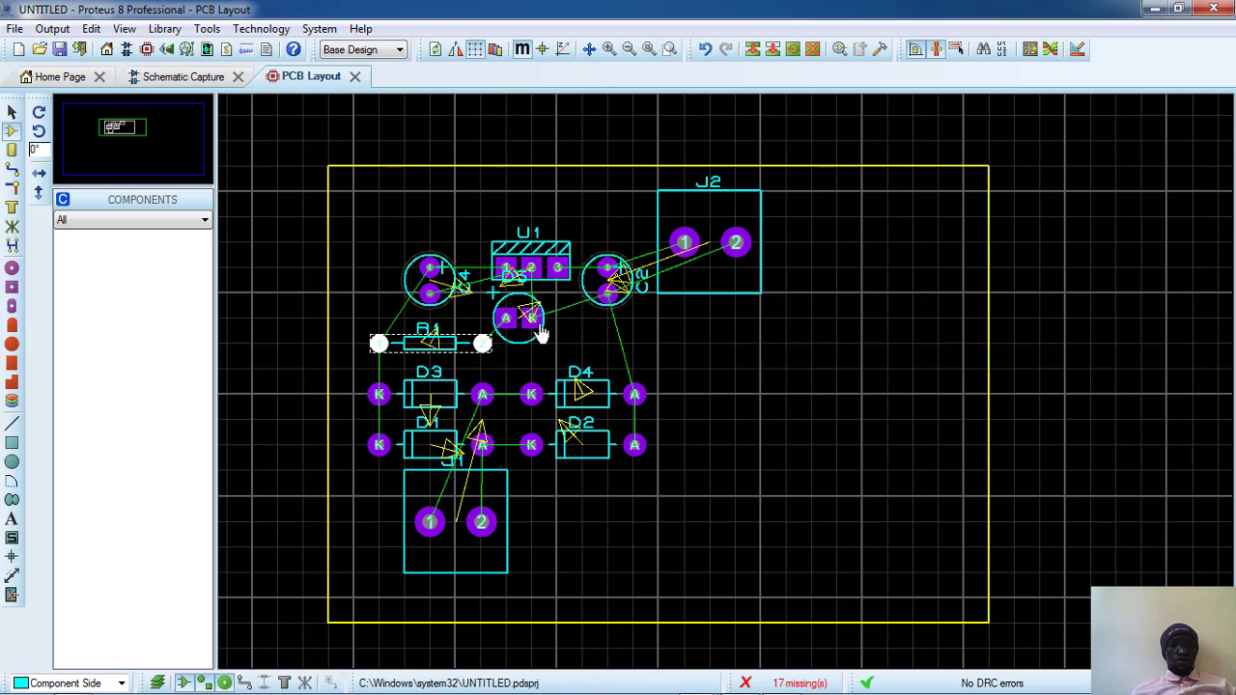
pyautogui.click(532, 318)
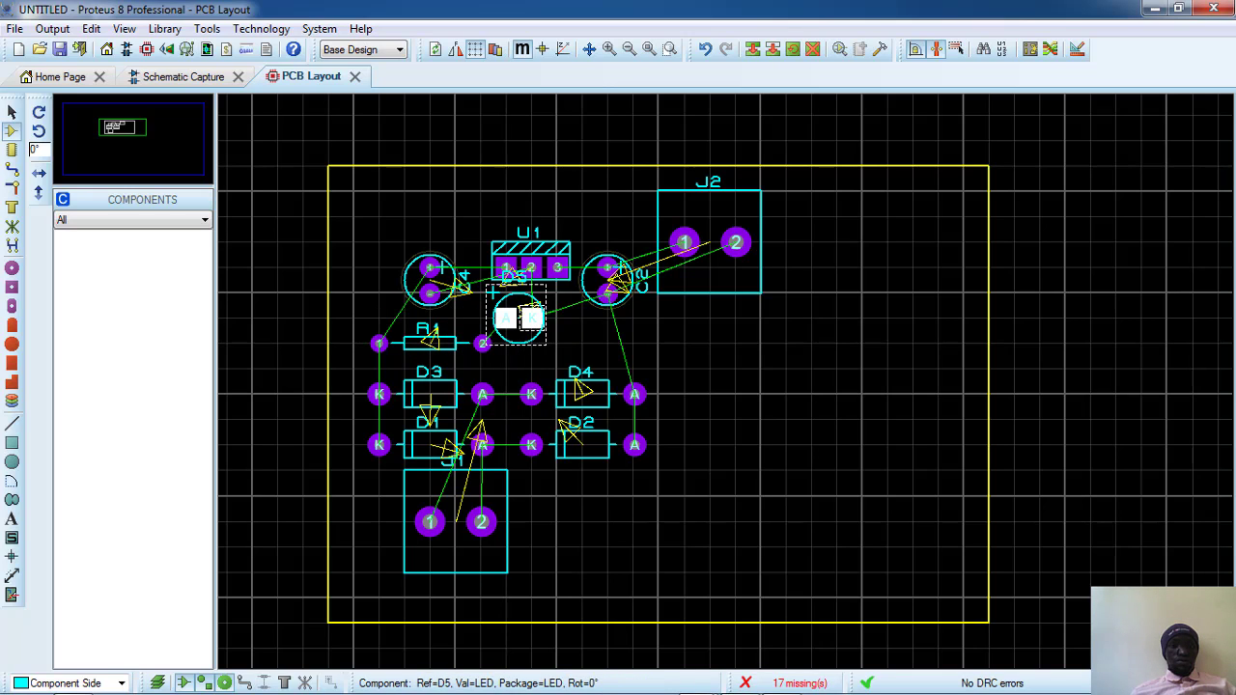
pyautogui.moveTo(532, 318); pyautogui.dragTo(557, 342)
pyautogui.click(804, 345)
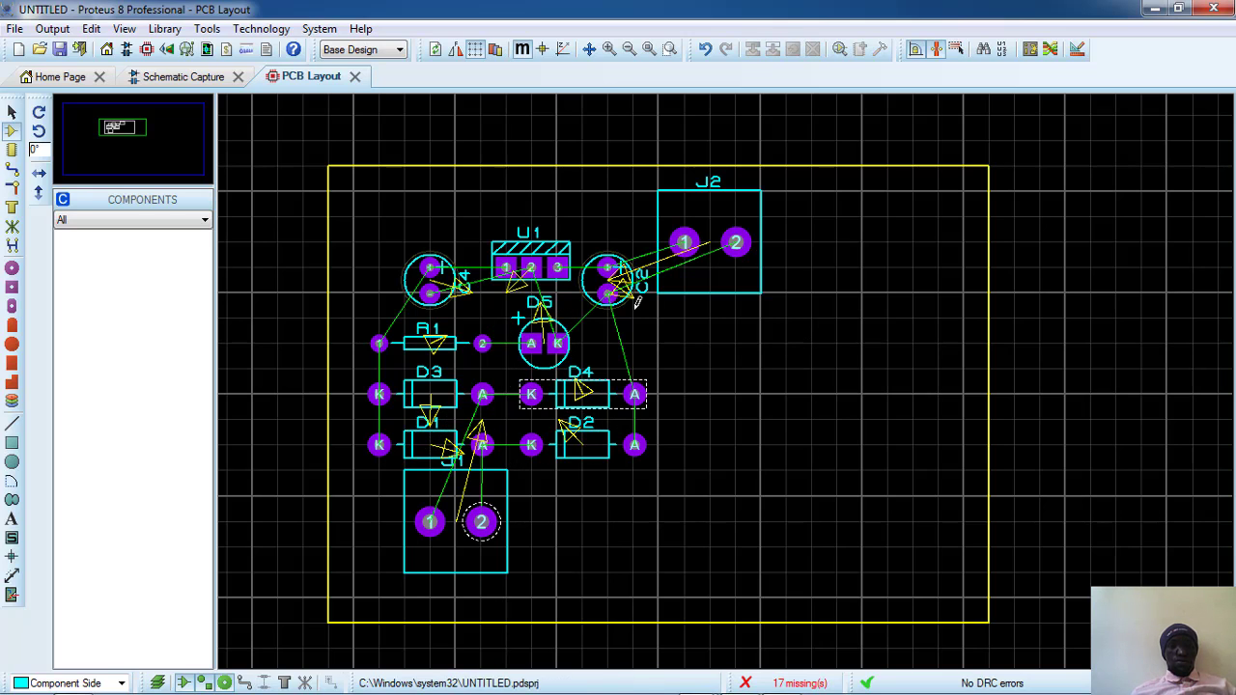
# Move J1's reference label to the right of its body, and pull the board outline's right edge in close to J2
pyautogui.click(464, 473)
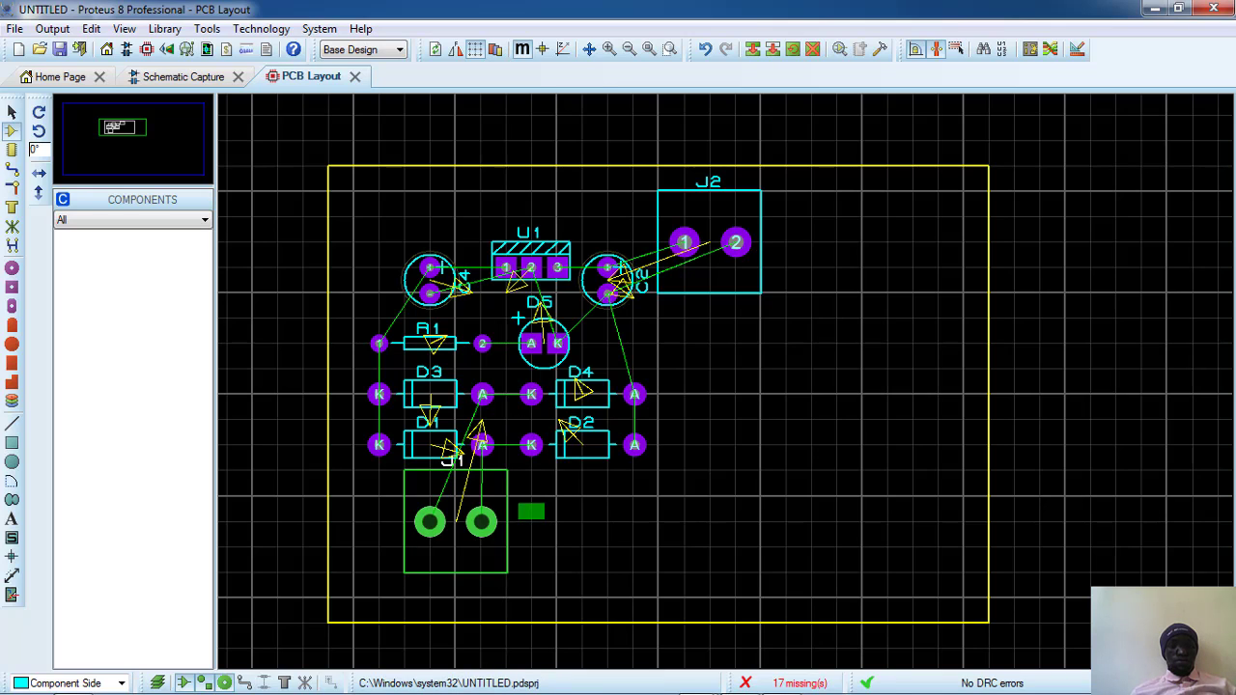
pyautogui.moveTo(531, 511); pyautogui.dragTo(529, 513)
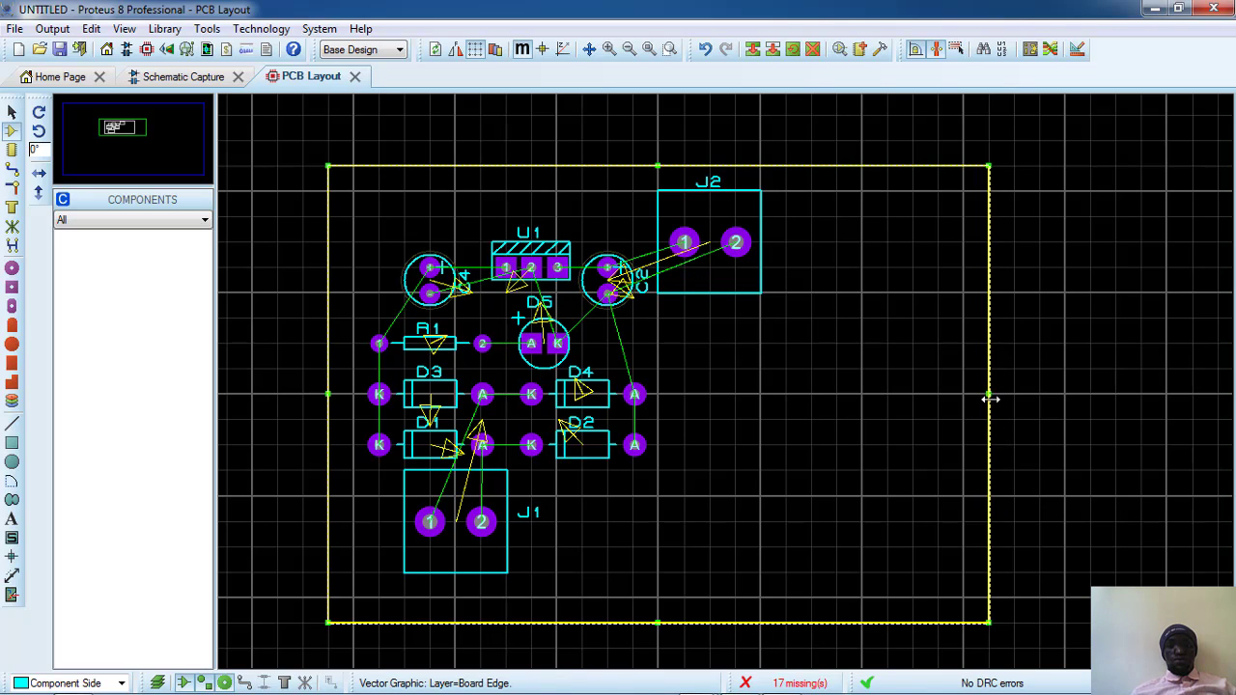
pyautogui.moveTo(989, 398); pyautogui.dragTo(786, 398)
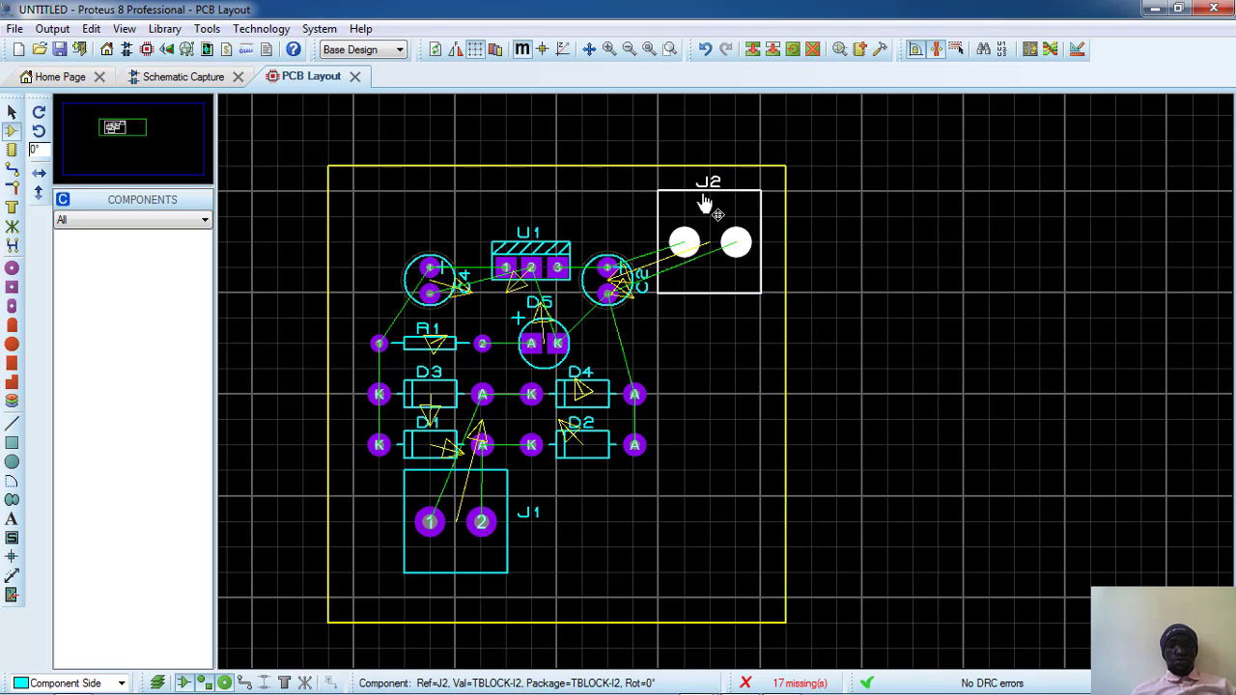
# Rotate terminal block J2 90° clockwise and move it down and left, against the right side of capacitor C2
pyautogui.rightClick(704, 202)
pyautogui.click(789, 279)
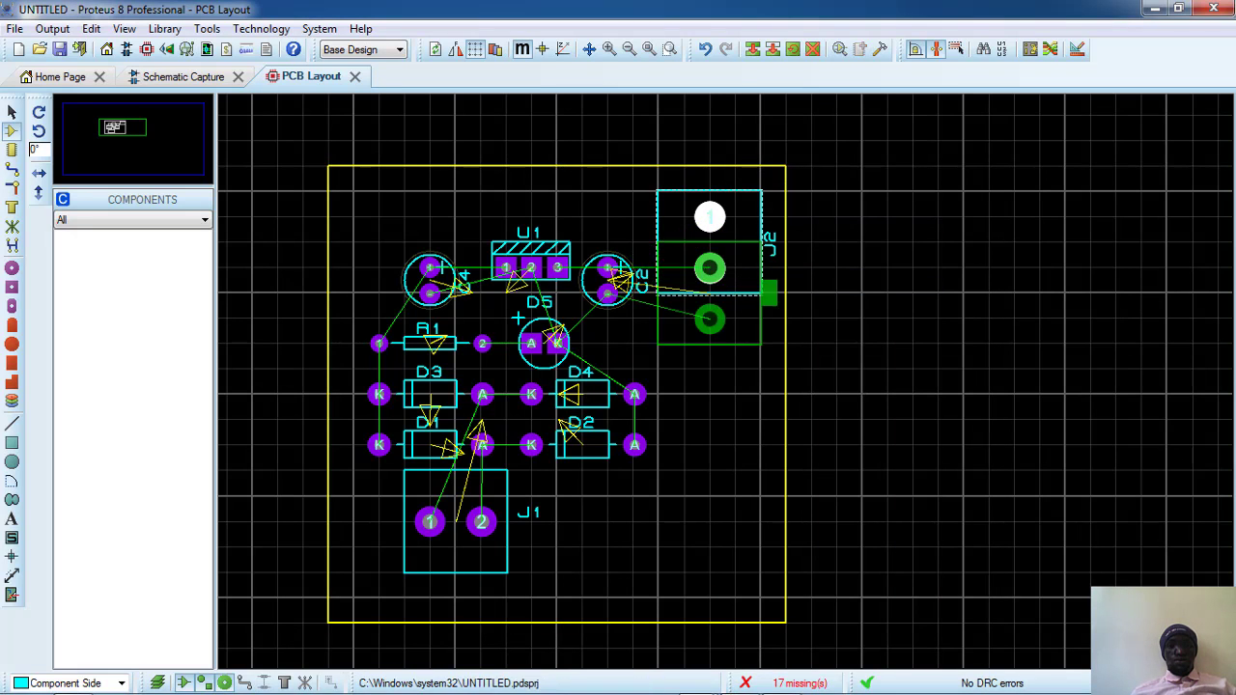
pyautogui.moveTo(709, 241); pyautogui.dragTo(683, 317)
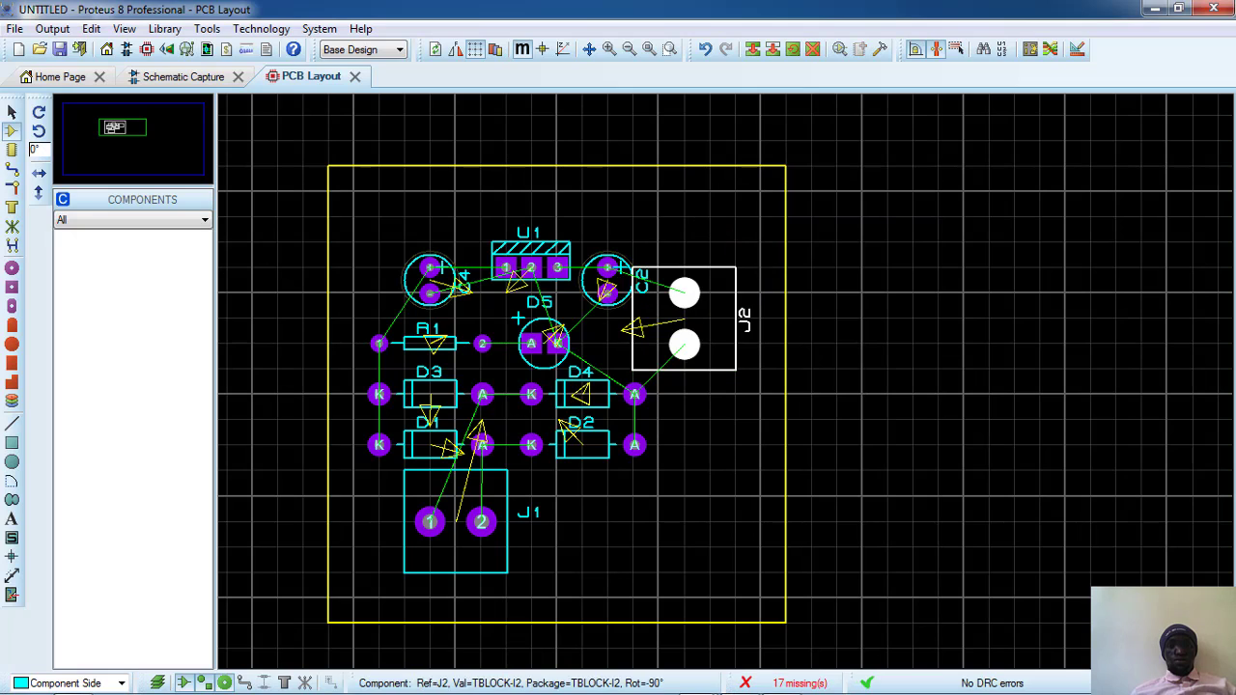
# Move terminal block J2 one small grid square to the right, away from capacitor C2
pyautogui.click(725, 439)
pyautogui.click(732, 375)
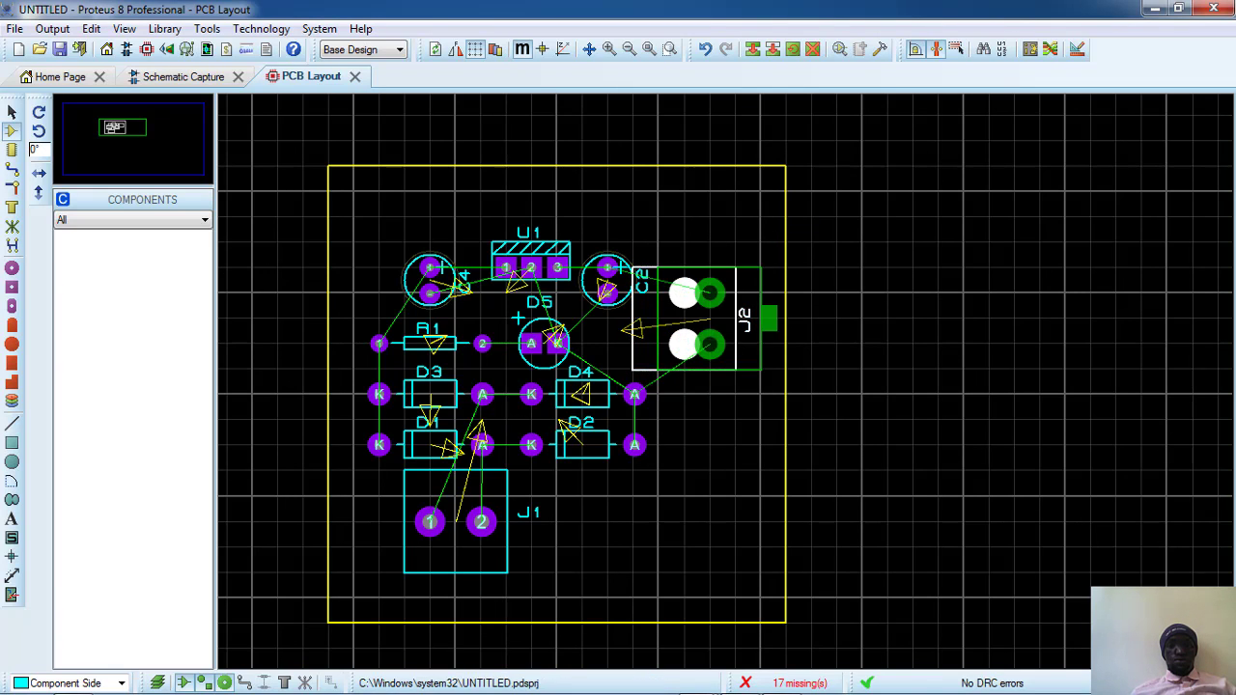
pyautogui.moveTo(682, 319); pyautogui.dragTo(709, 318)
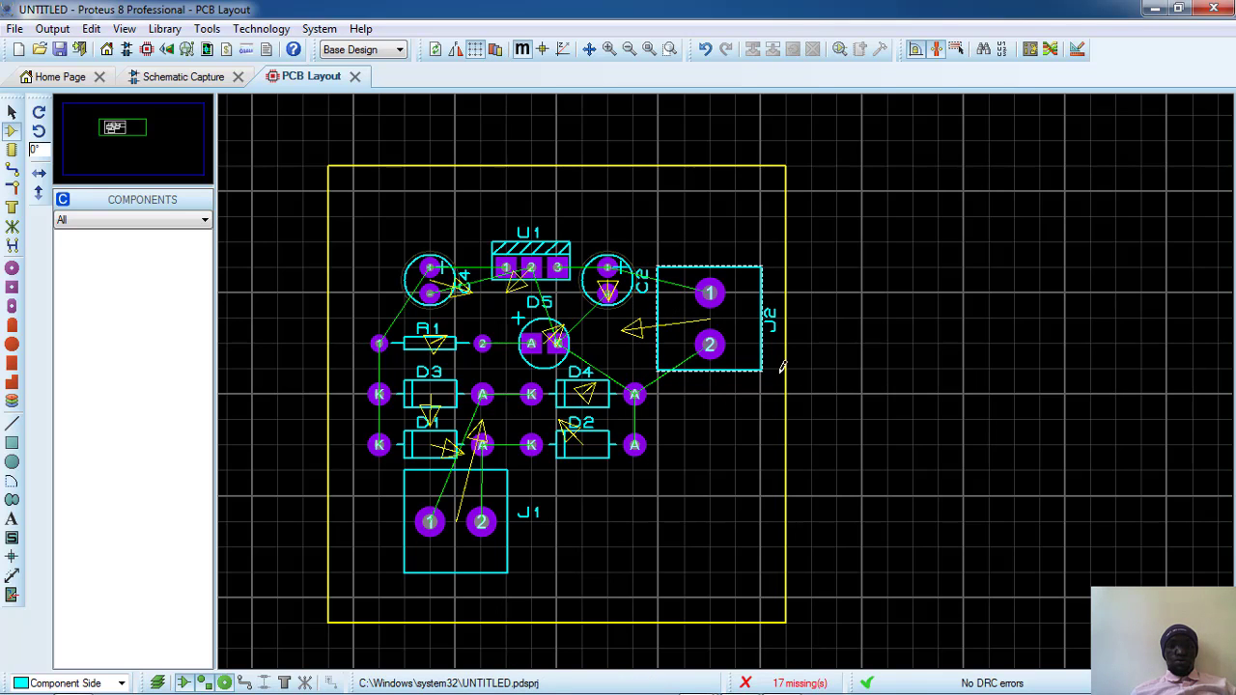
# Shrink the board outline by lowering its top edge two small grid squares and raising its bottom edge one square
pyautogui.click(571, 166)
pyautogui.moveTo(556, 164); pyautogui.dragTo(556, 216)
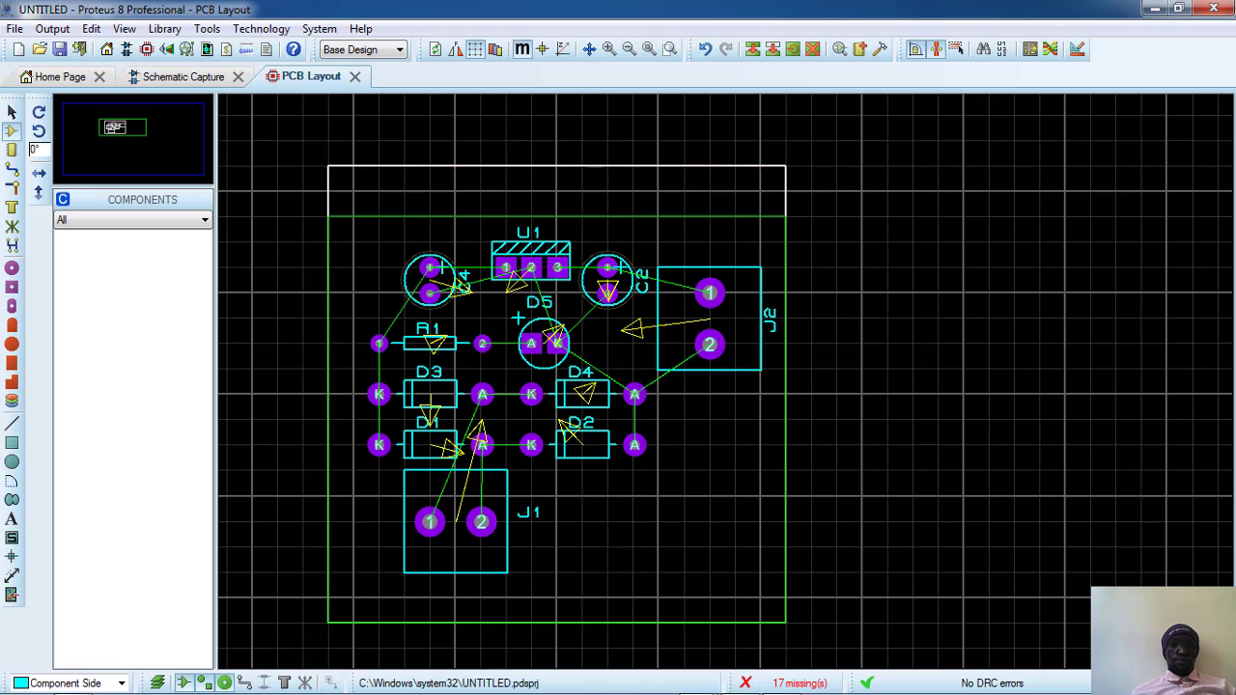
pyautogui.moveTo(558, 626); pyautogui.dragTo(558, 596)
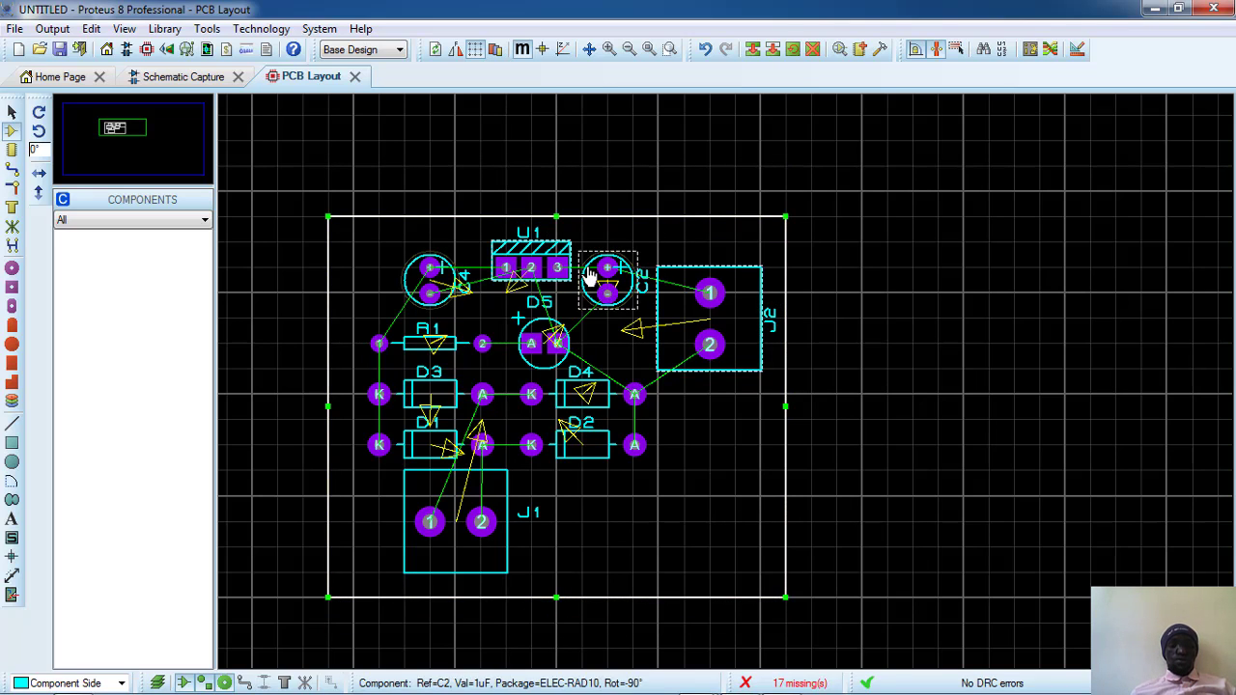
# Place the text INPUT on the Top Silk layer below and to the right of J1, with a height of 0.13in
pyautogui.click(13, 520)
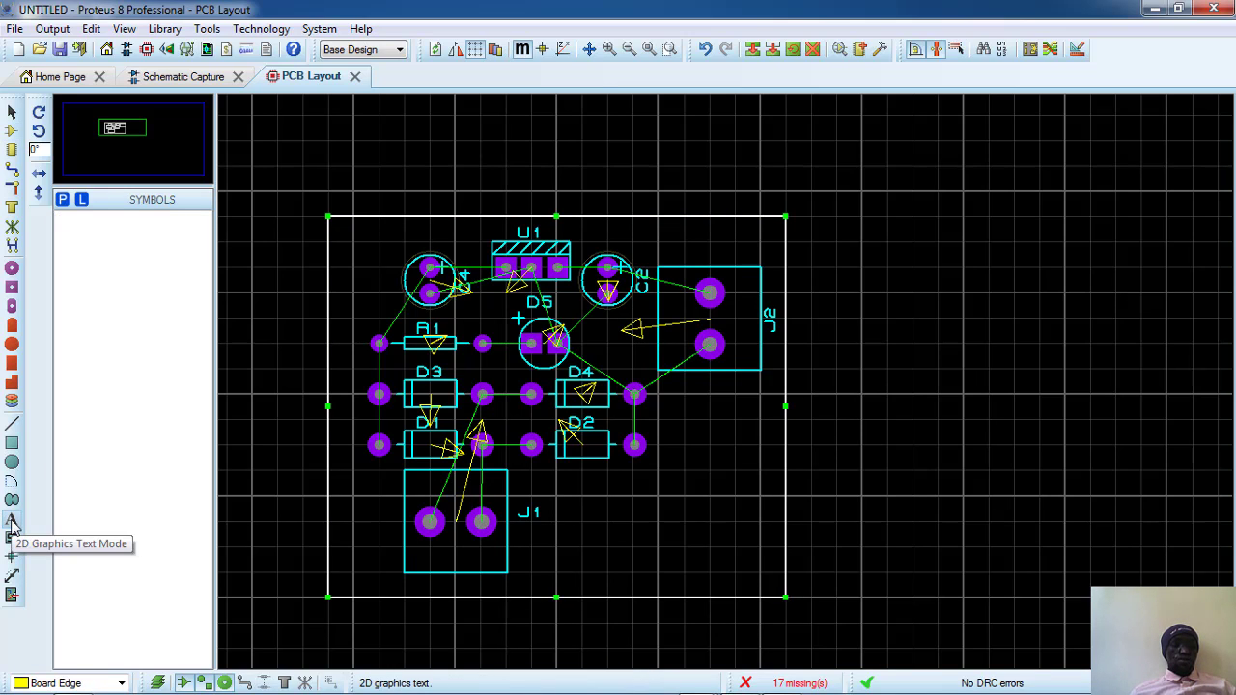
pyautogui.click(69, 682)
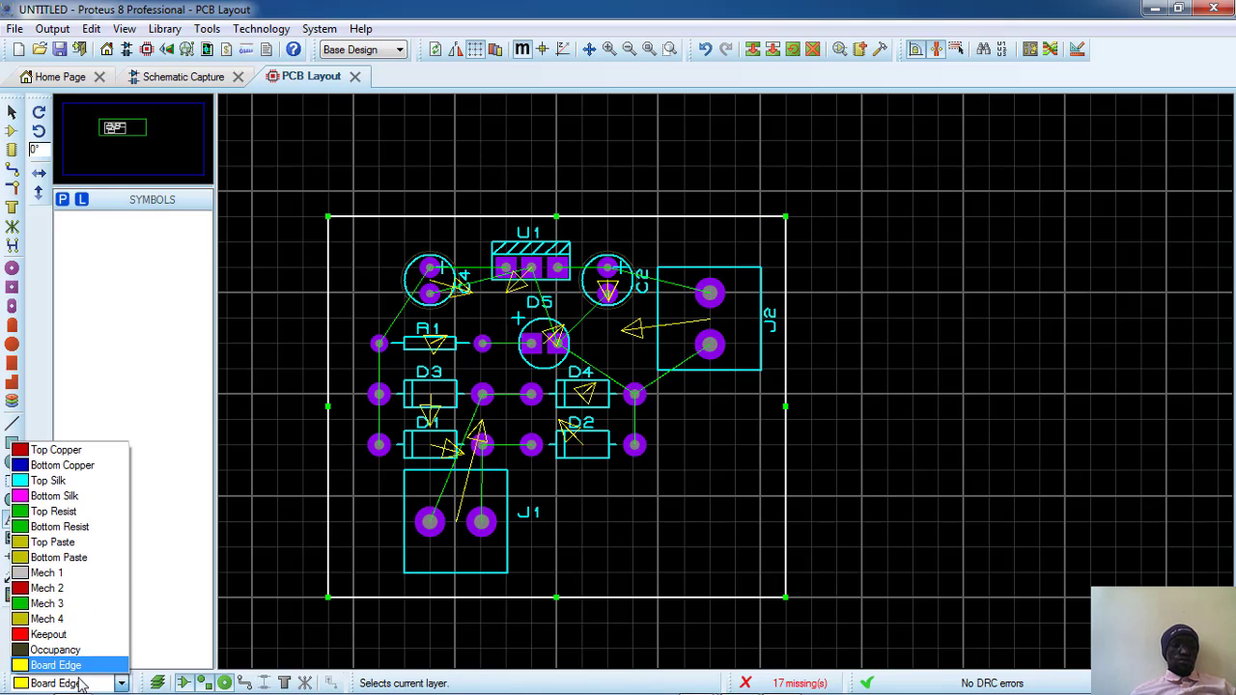
pyautogui.click(59, 481)
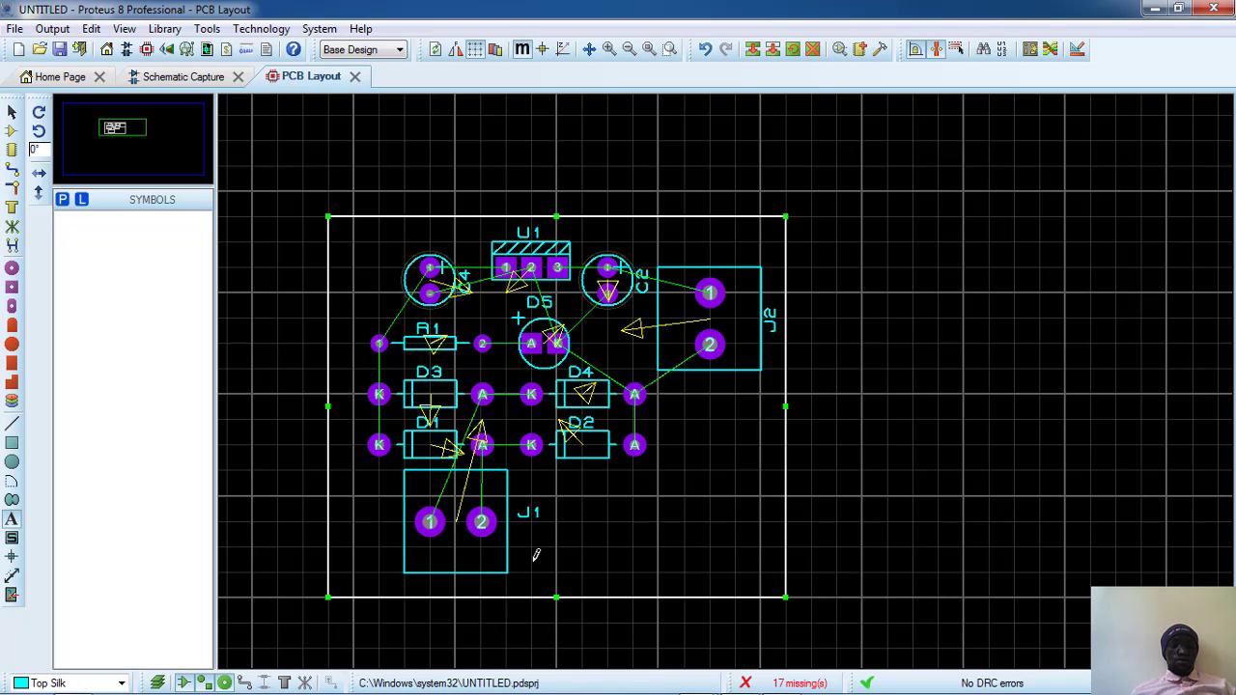
pyautogui.click(535, 556)
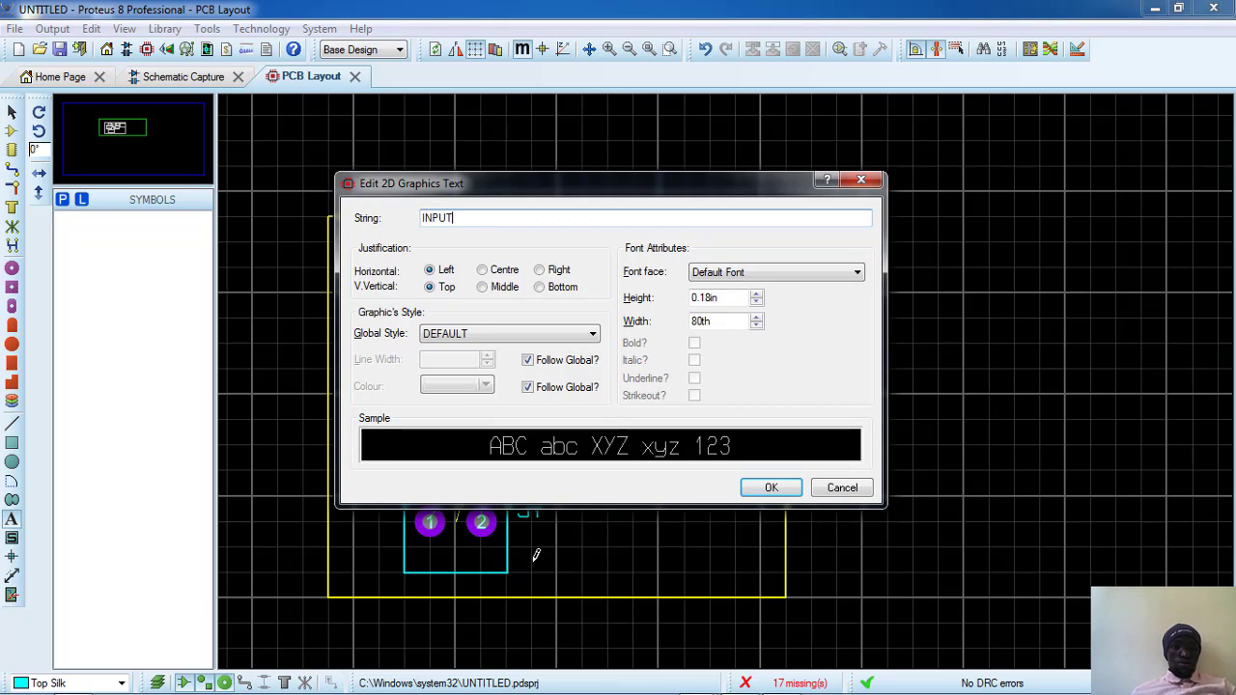
pyautogui.click(756, 302)
pyautogui.click(756, 302)
pyautogui.click(756, 302)
pyautogui.click(756, 302)
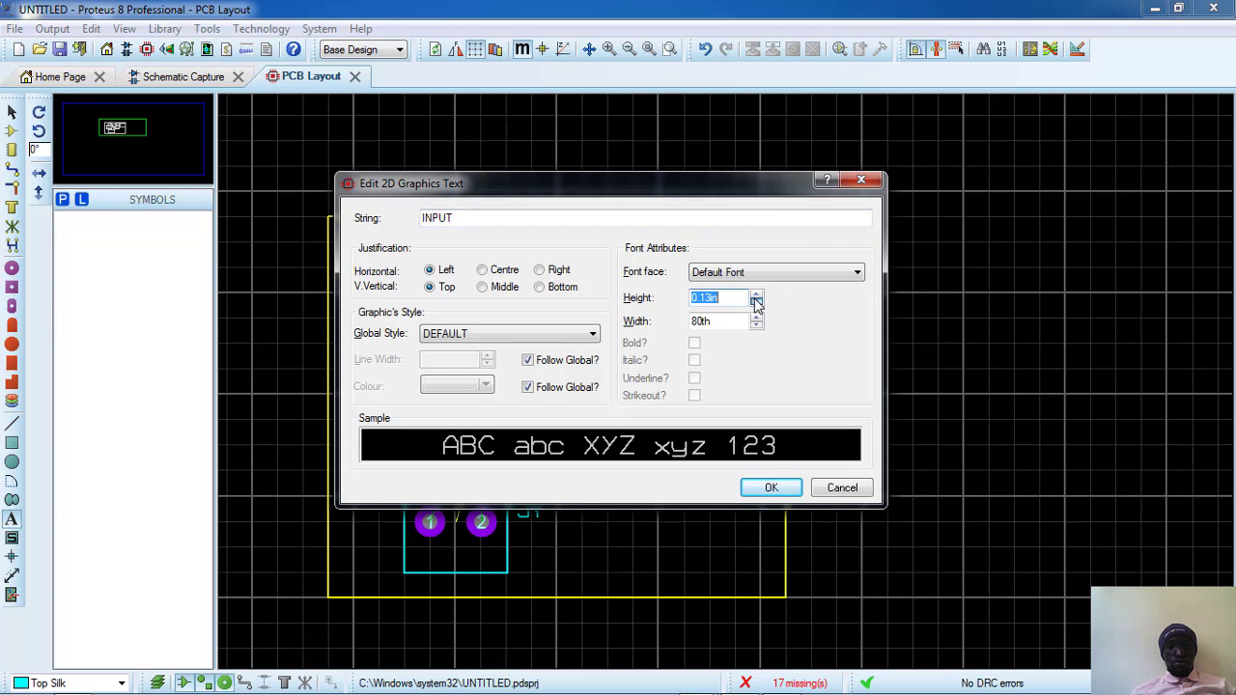
pyautogui.click(771, 487)
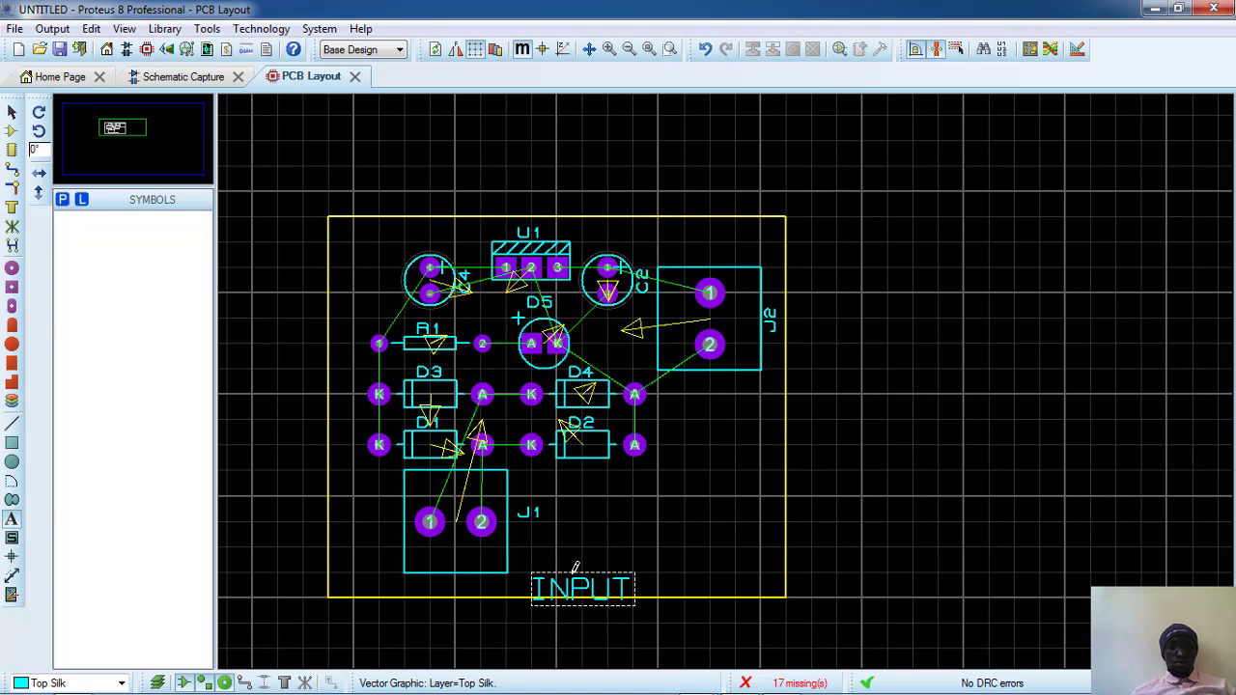
# Move the INPUT text up inside the board outline, beside J1's body and under its reference label
pyautogui.rightClick(589, 570)
pyautogui.click(646, 314)
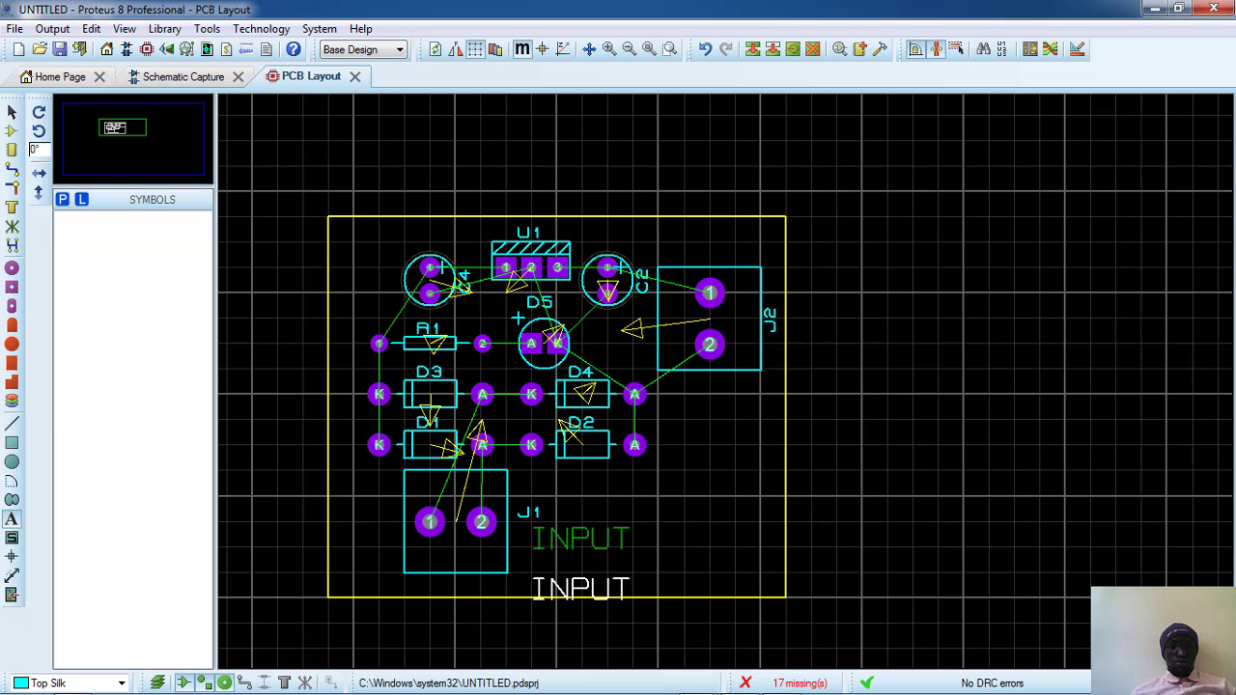
pyautogui.click(577, 506)
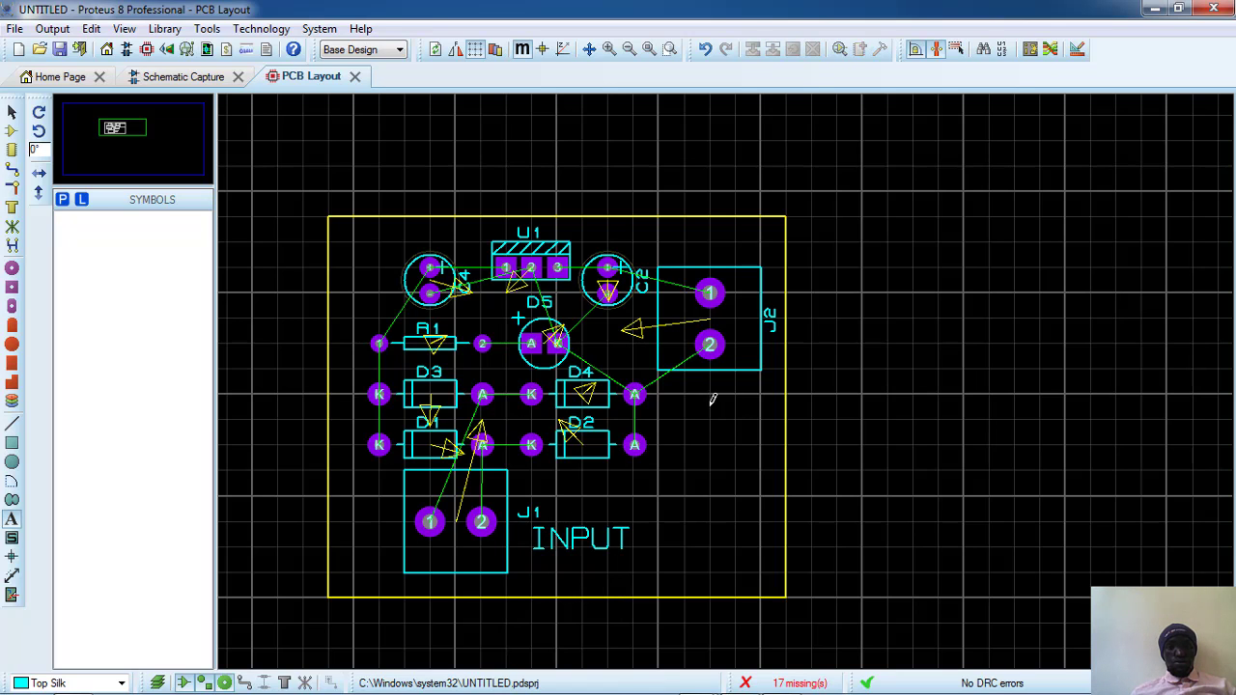
# Add the silkscreen text OUTPUT and position it directly beneath terminal block J2, inside the board outline
pyautogui.click(713, 399)
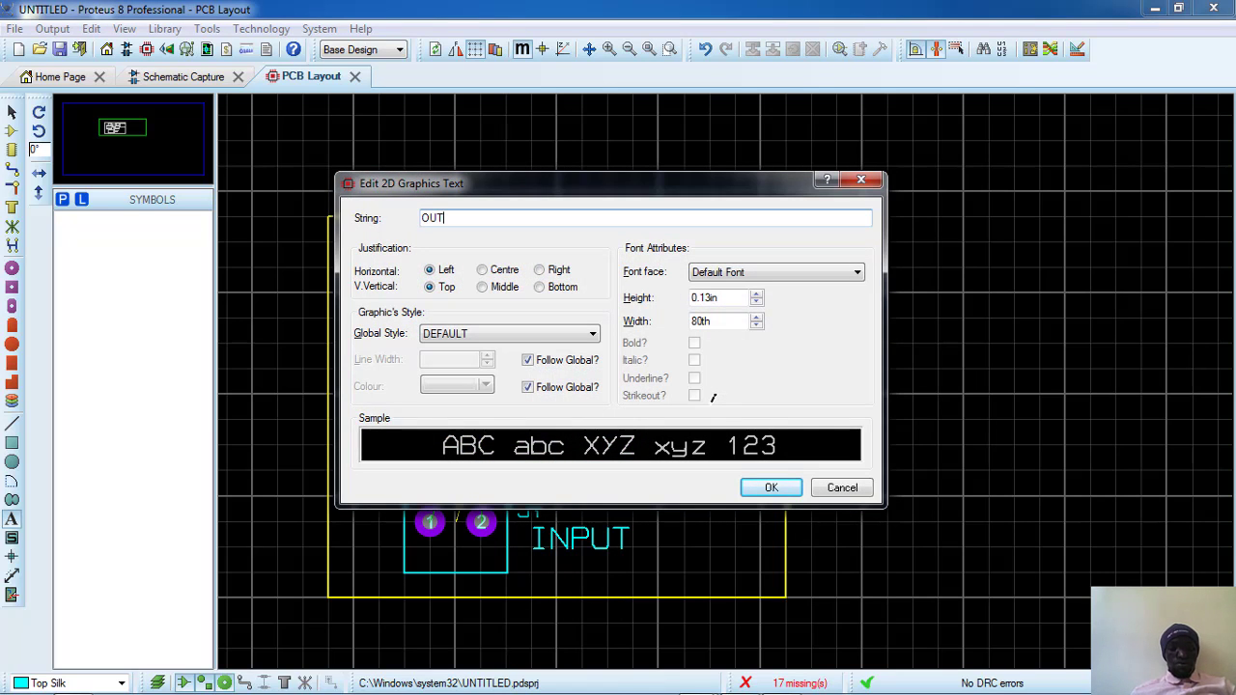
pyautogui.write('OUTPUT')
pyautogui.press('Return')
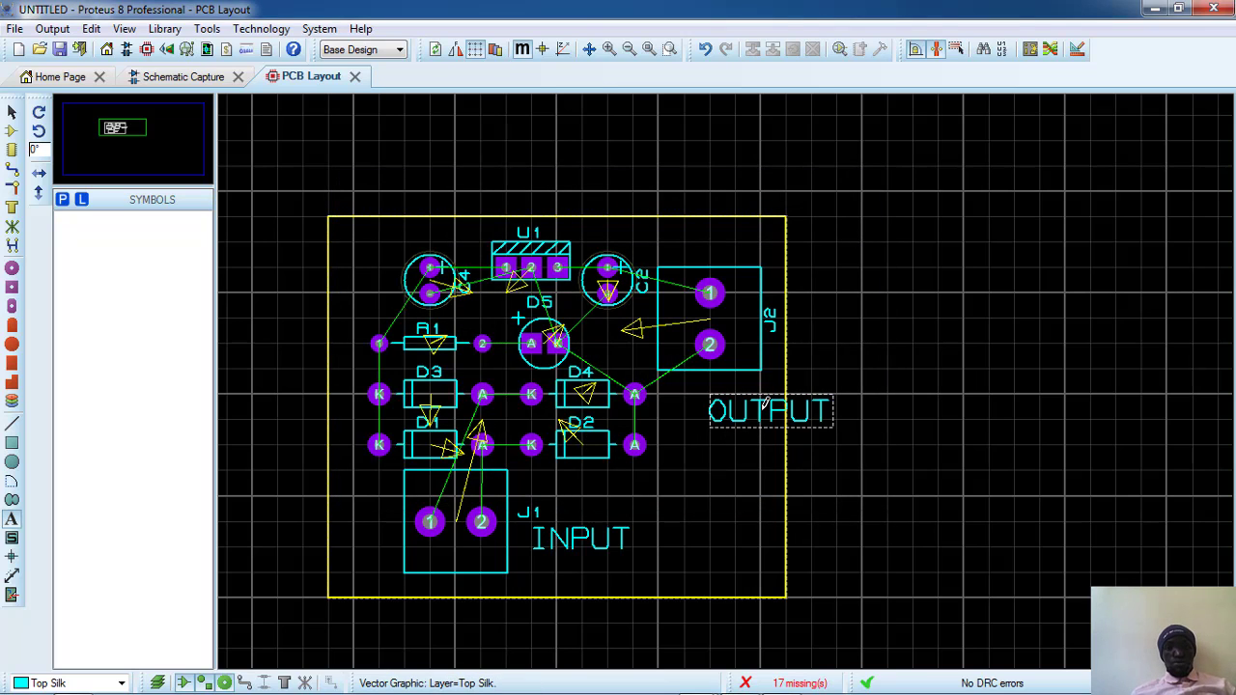
pyautogui.rightClick(782, 404)
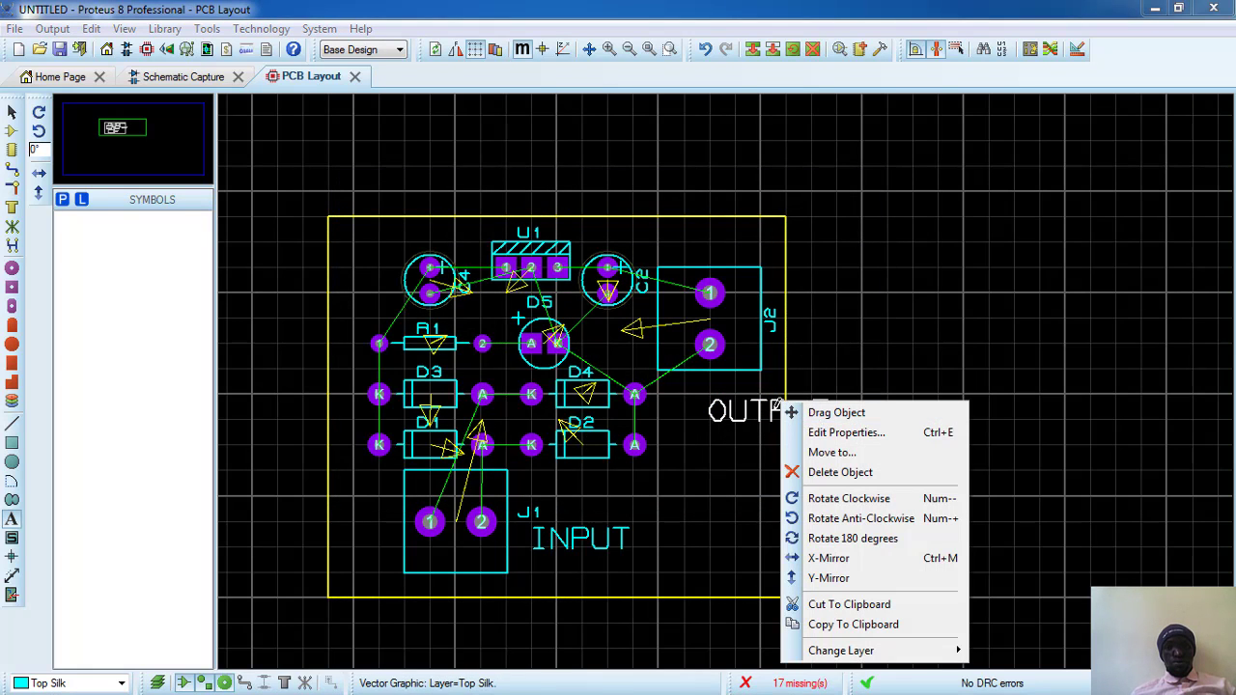
pyautogui.click(767, 403)
pyautogui.moveTo(778, 417); pyautogui.dragTo(724, 394)
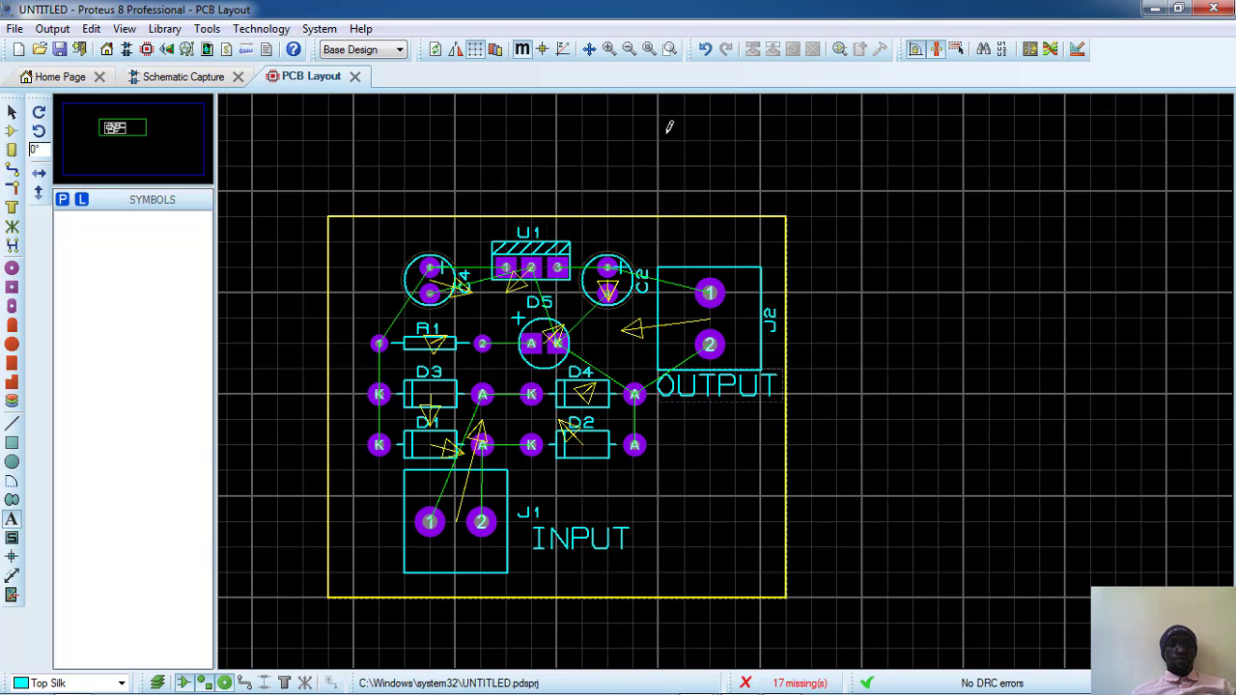
# Auto-route the board with the basic automatic schedule and the default router settings
pyautogui.click(1050, 50)
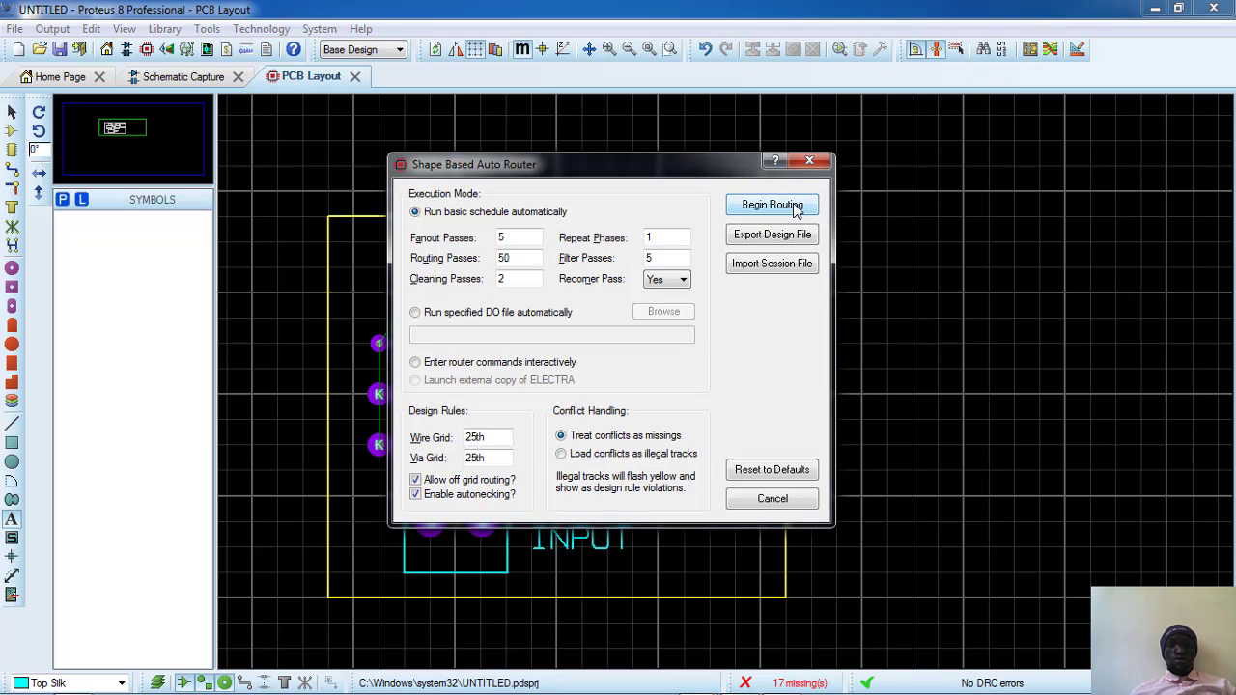
pyautogui.click(768, 206)
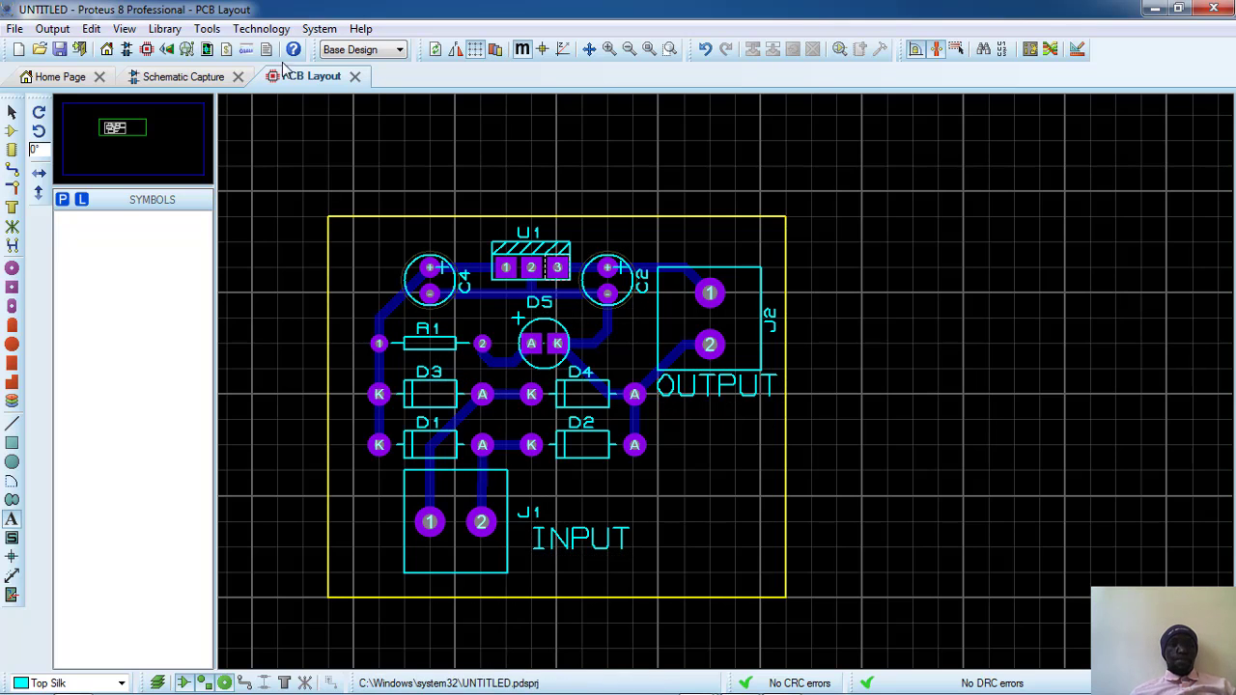
# Inspect the routed board in 3D from several angles, restore the front view, and return to the PCB layout
pyautogui.click(166, 51)
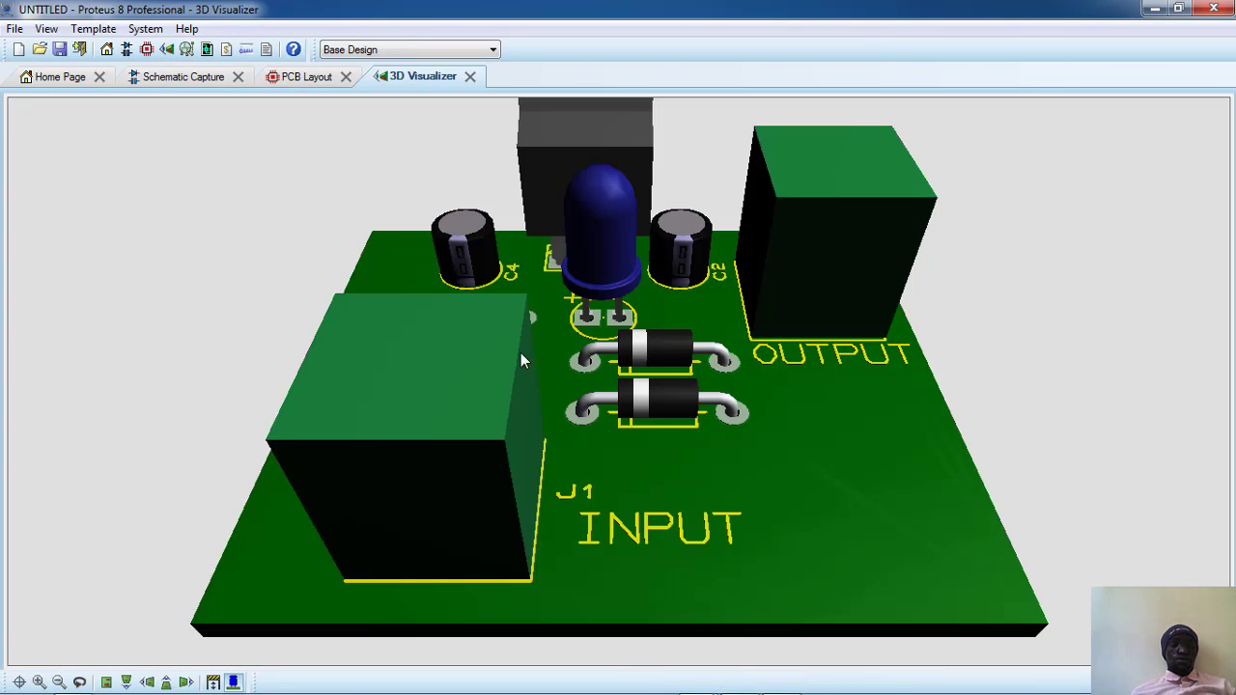
pyautogui.middleClick(709, 433)
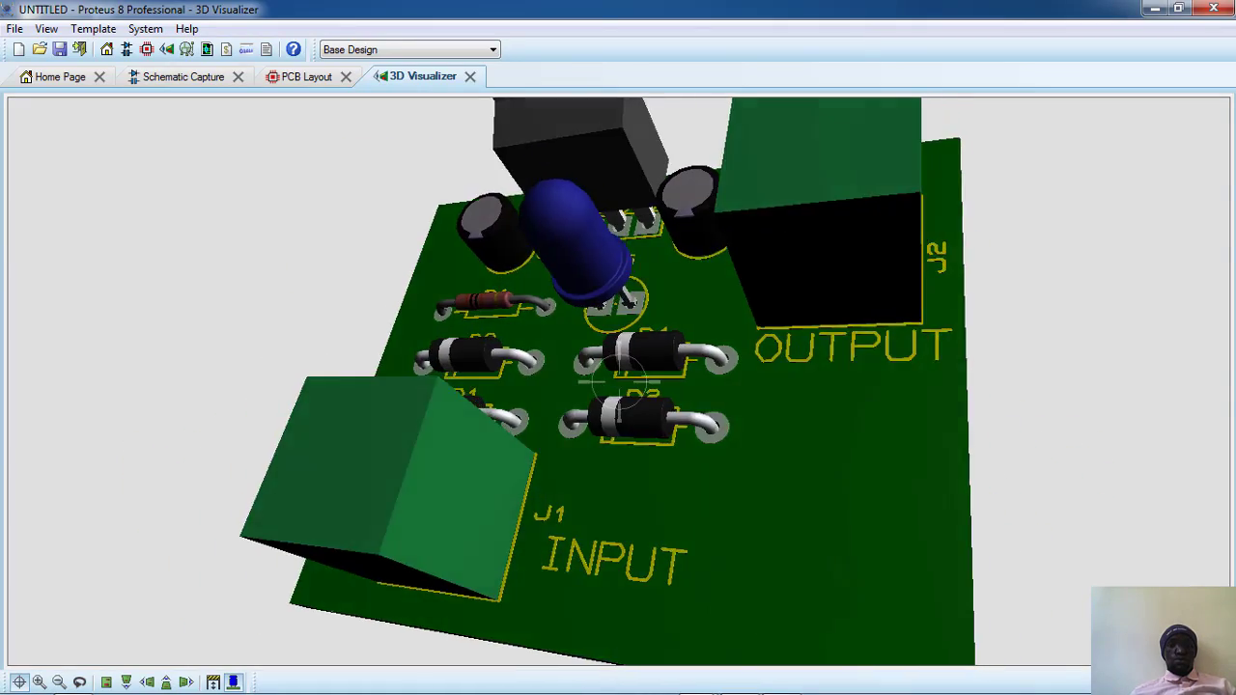
pyautogui.moveTo(619, 381)
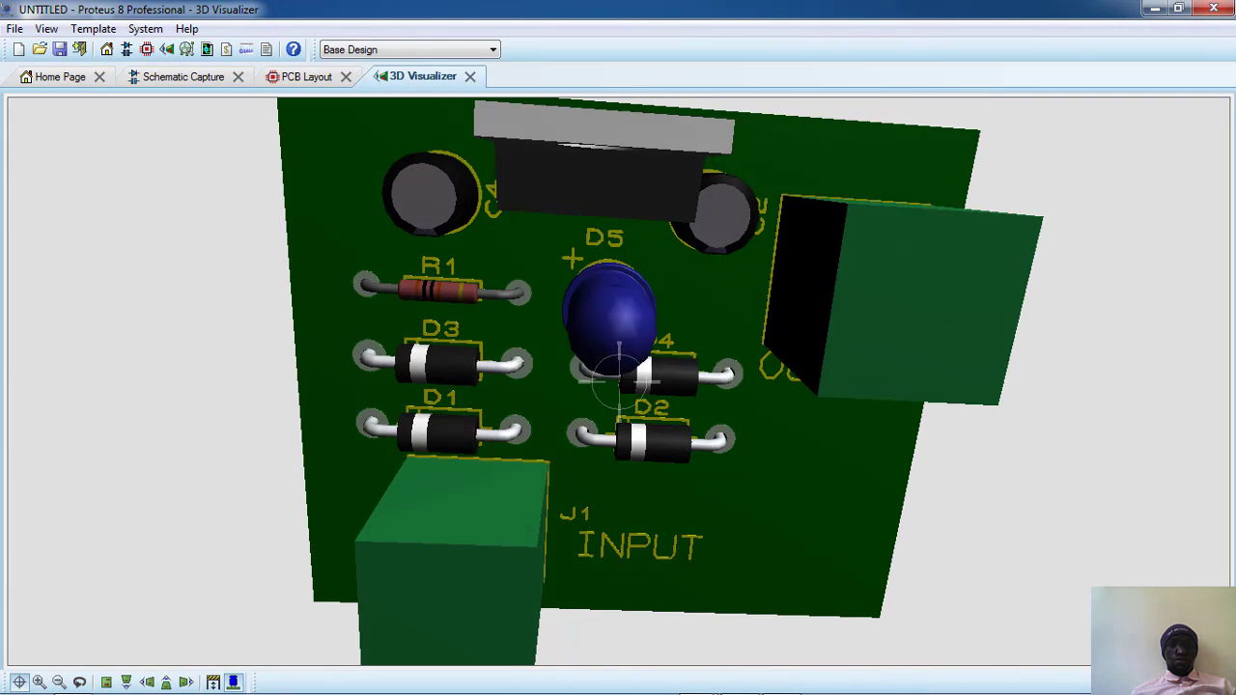
pyautogui.middleClick(619, 370)
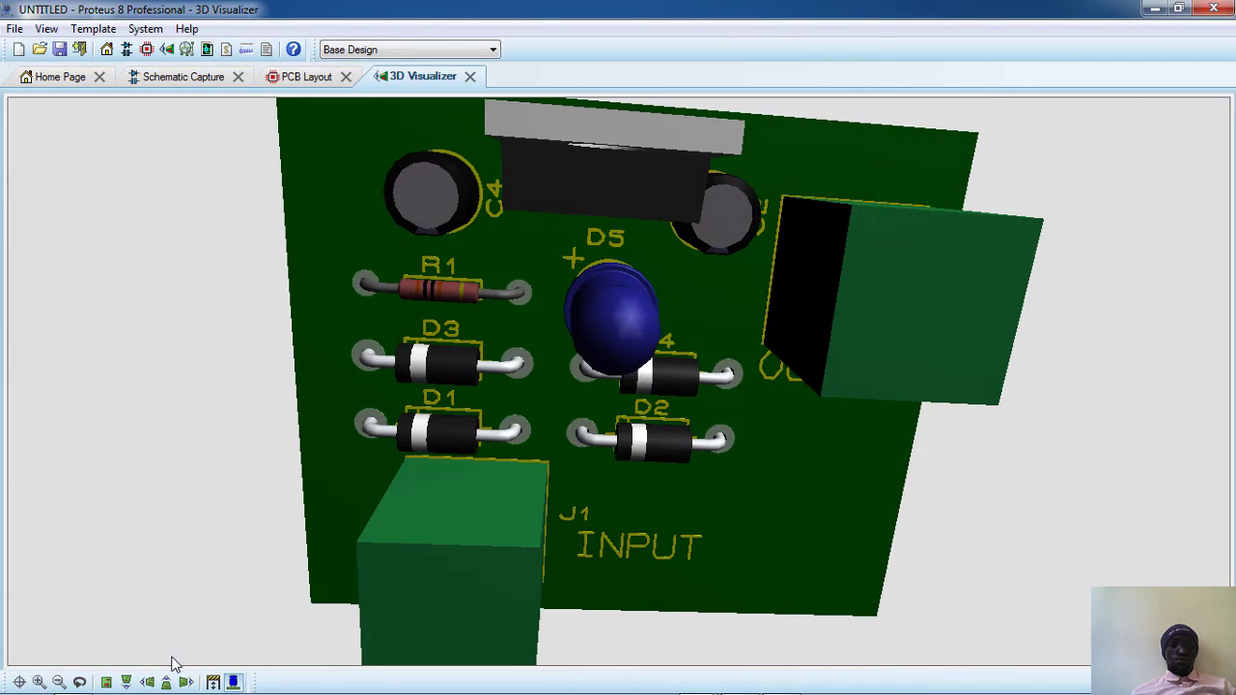
pyautogui.click(126, 681)
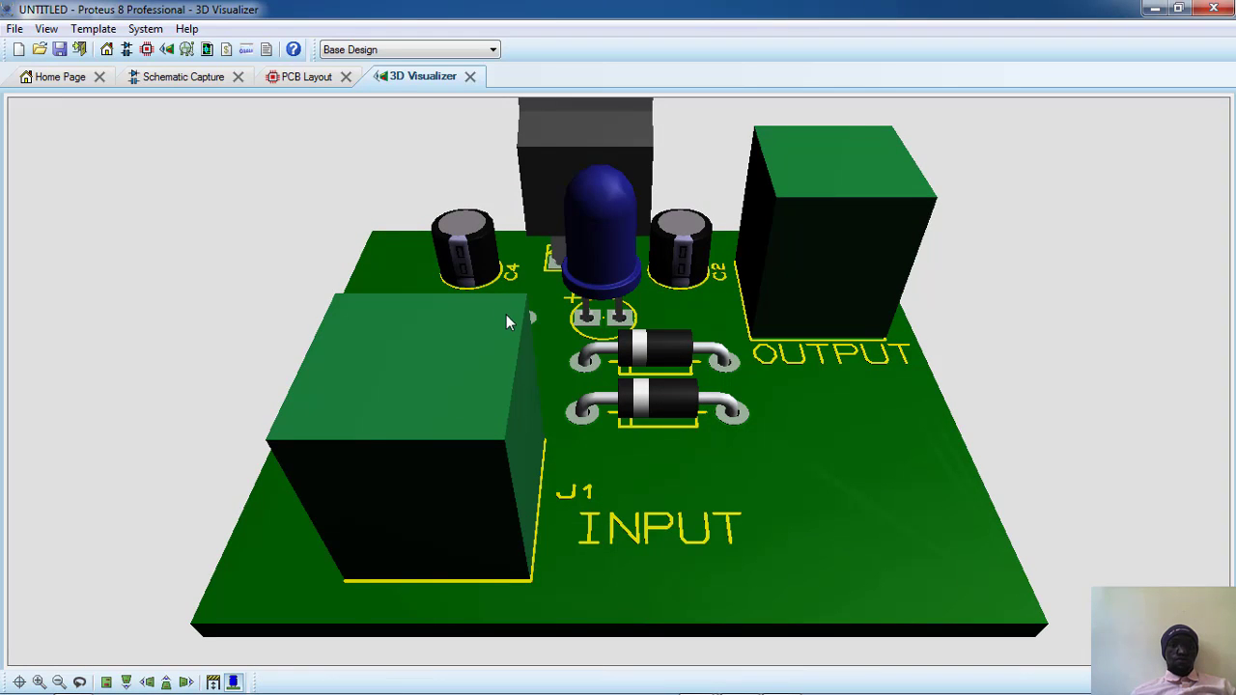
pyautogui.click(314, 77)
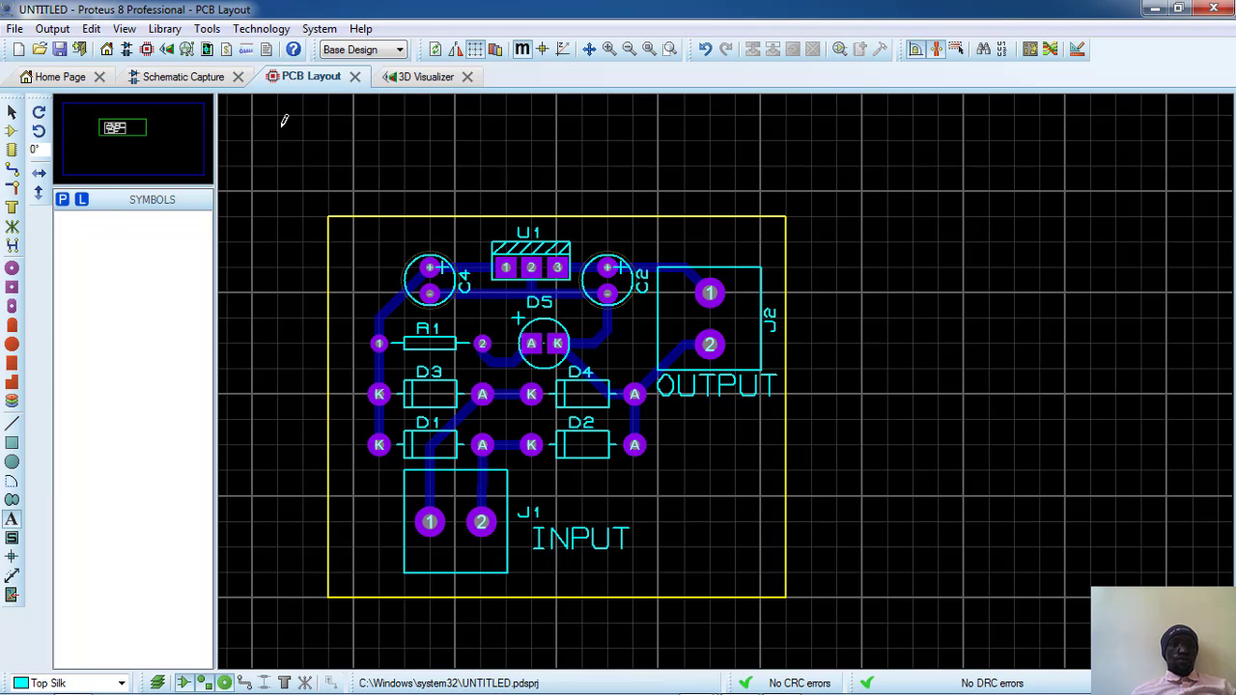
# Set up an Adobe PDF export of the layout with only the Bottom Copper and Board Edge layers enabled and Normal reflection
pyautogui.click(52, 28)
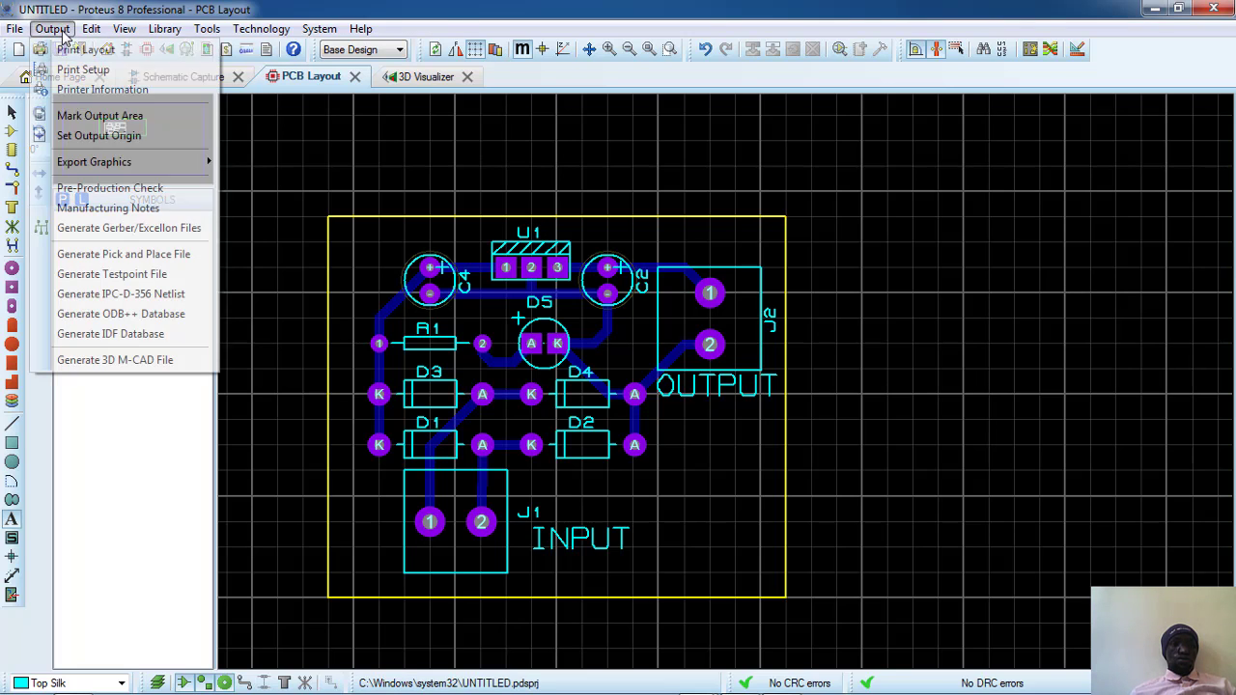
pyautogui.moveTo(118, 166)
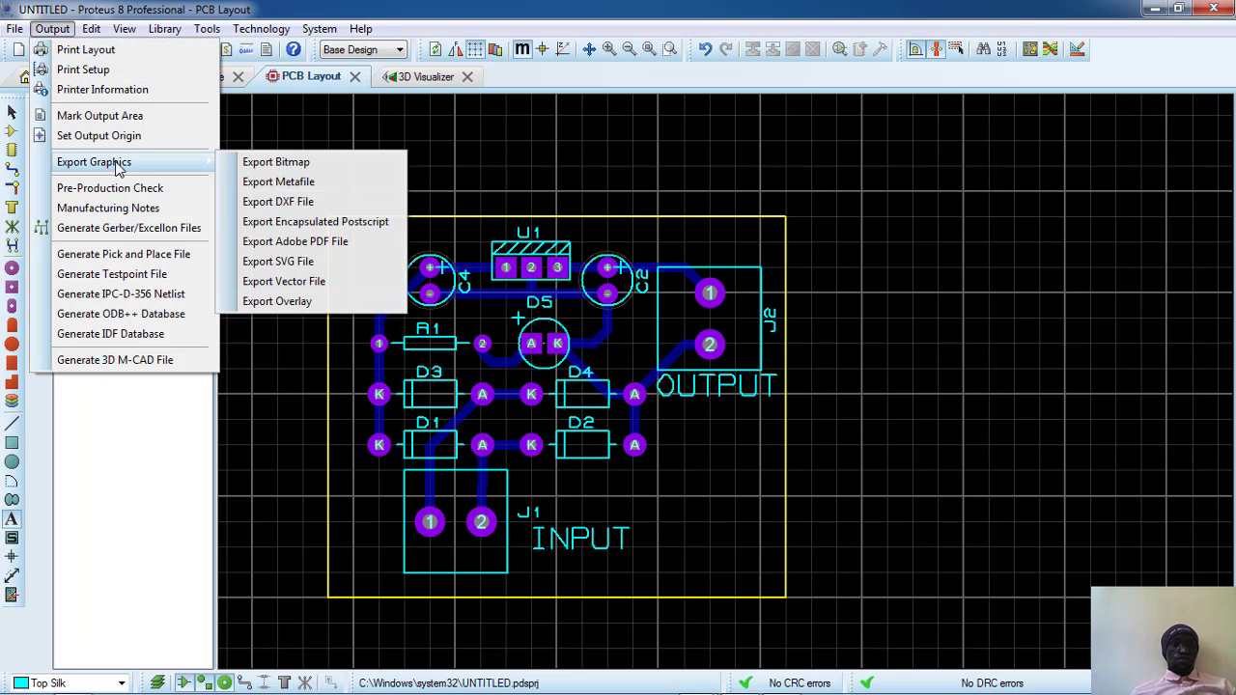
pyautogui.click(310, 243)
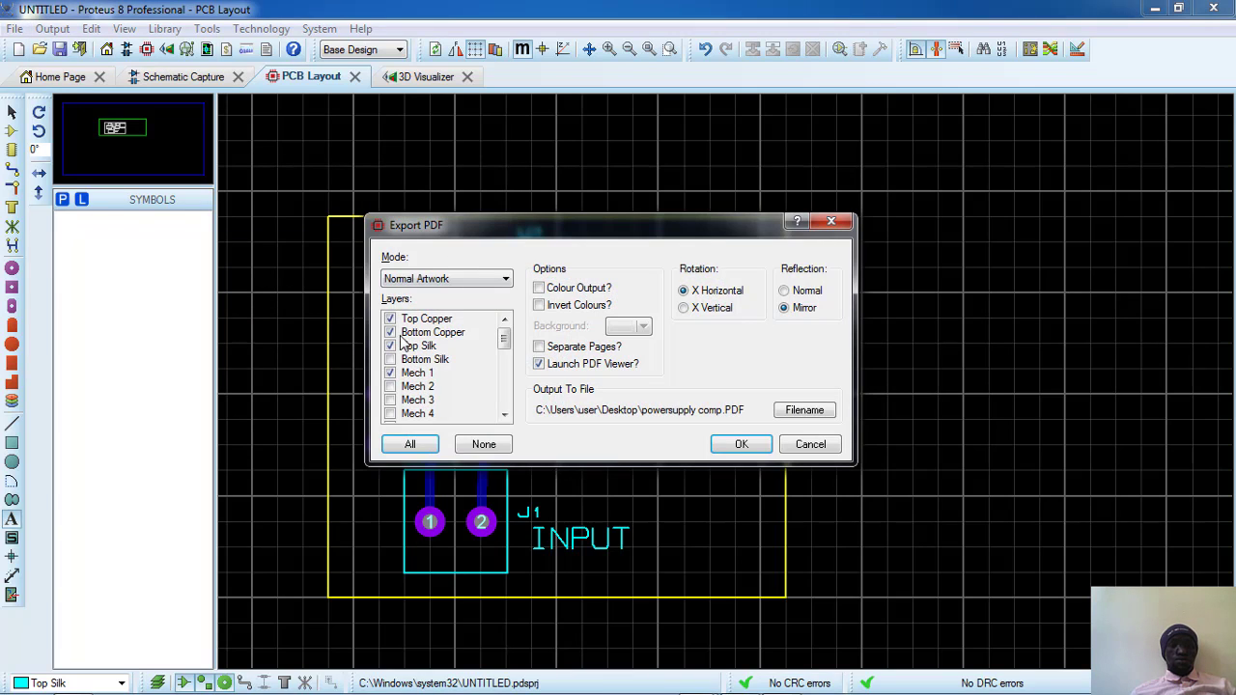
pyautogui.click(391, 347)
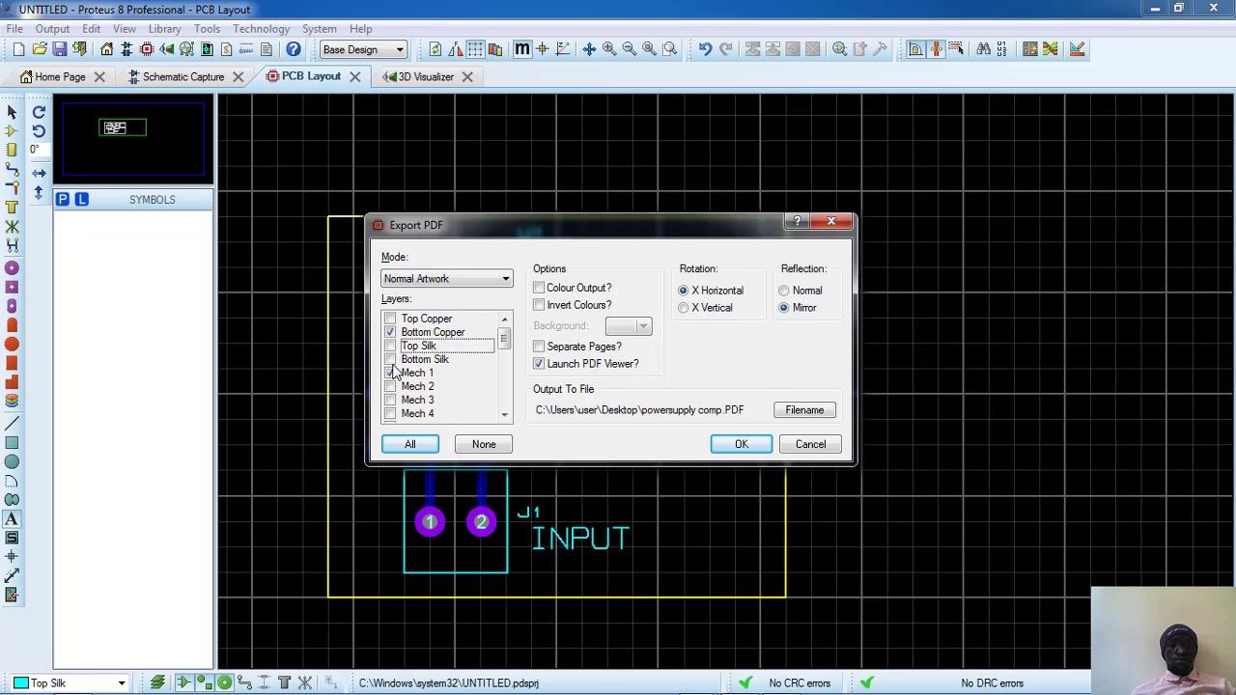
pyautogui.click(391, 373)
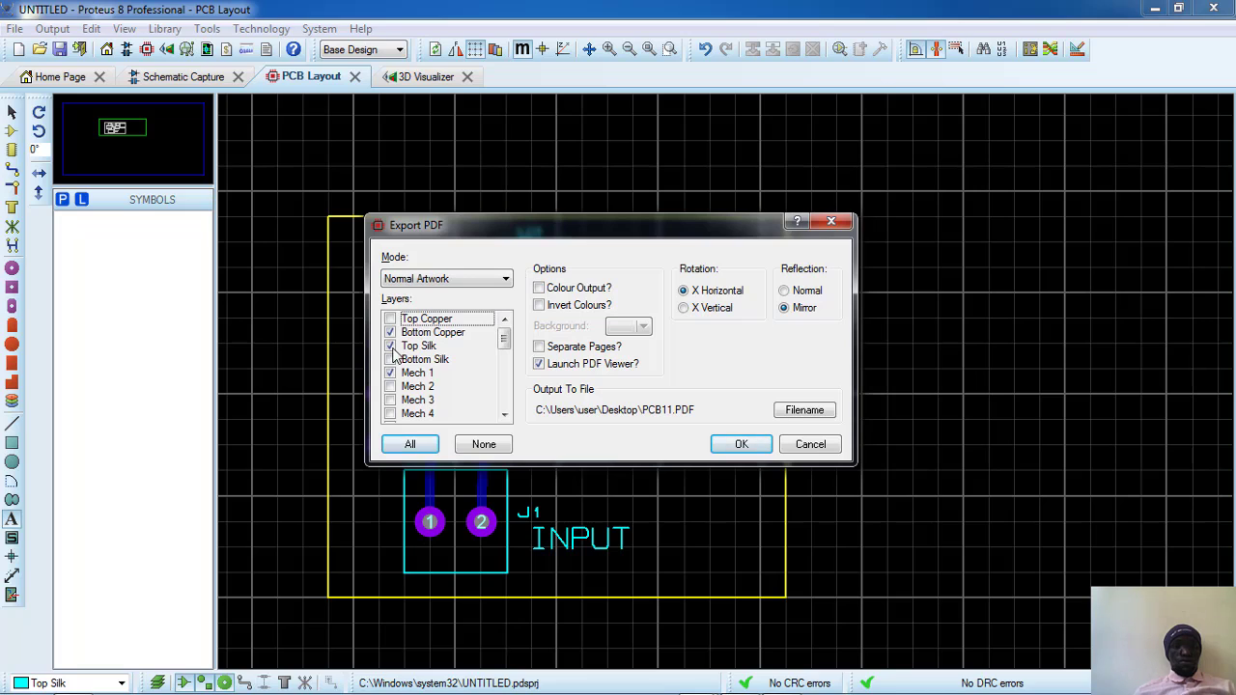
pyautogui.click(391, 346)
pyautogui.click(390, 374)
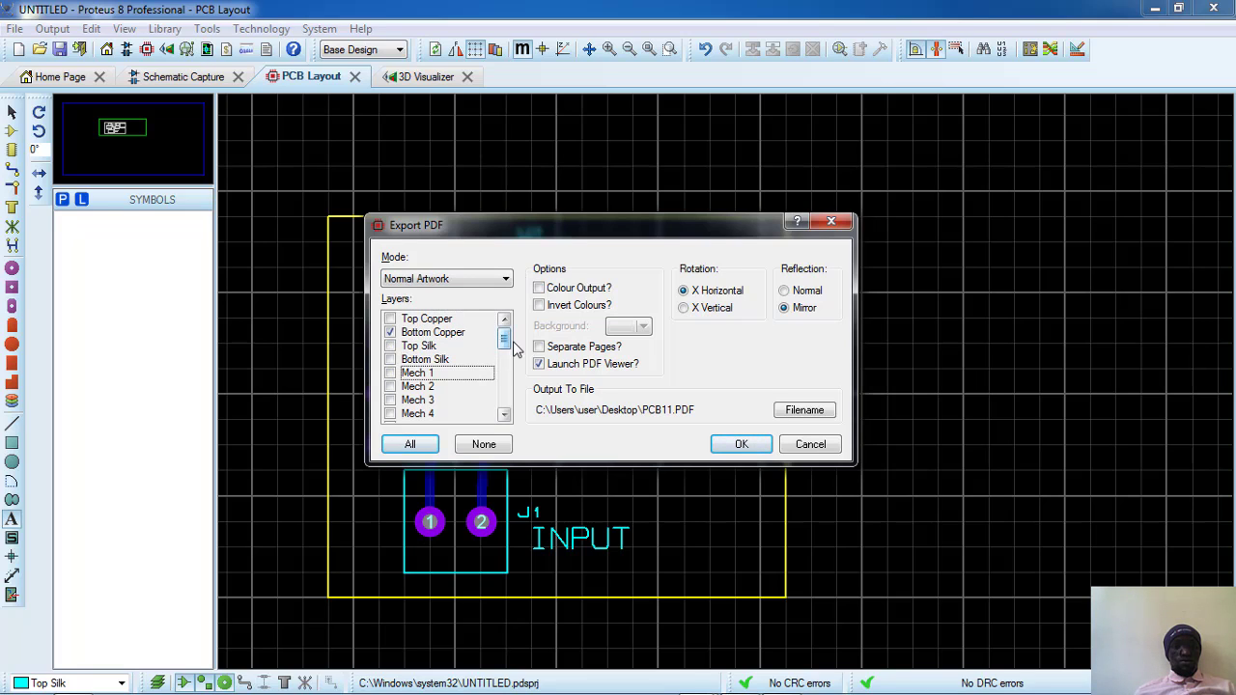
pyautogui.scroll(-6, 510, 417)
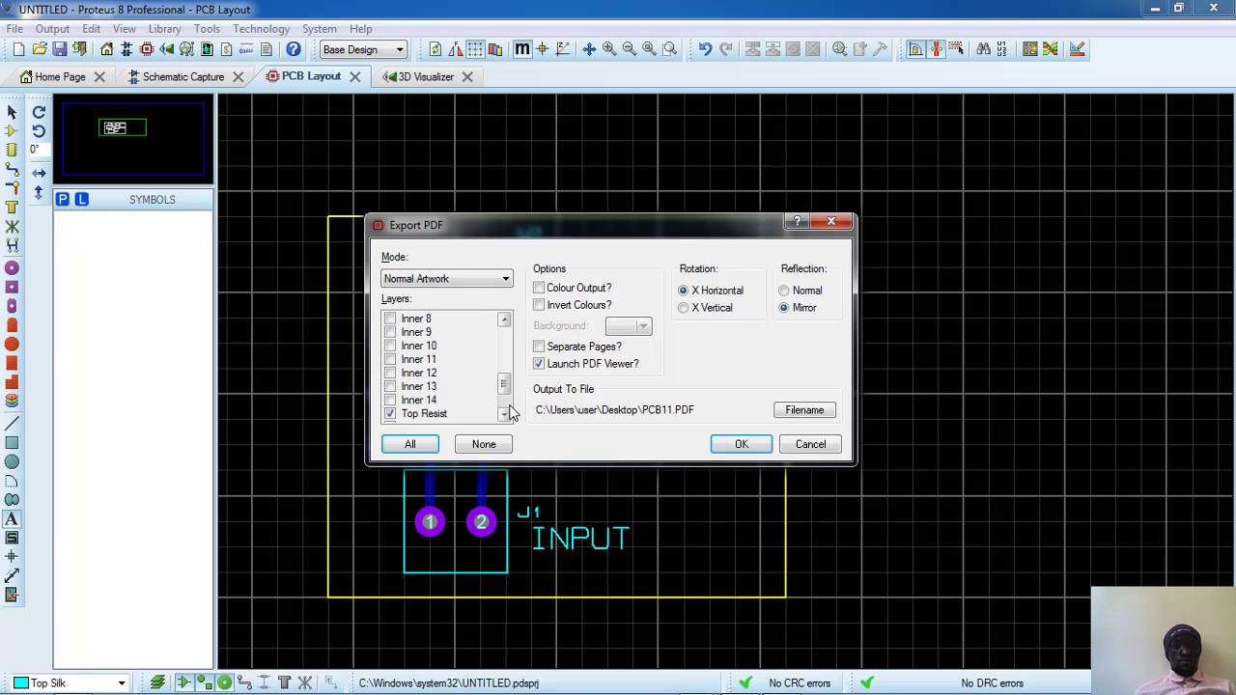
pyautogui.click(427, 373)
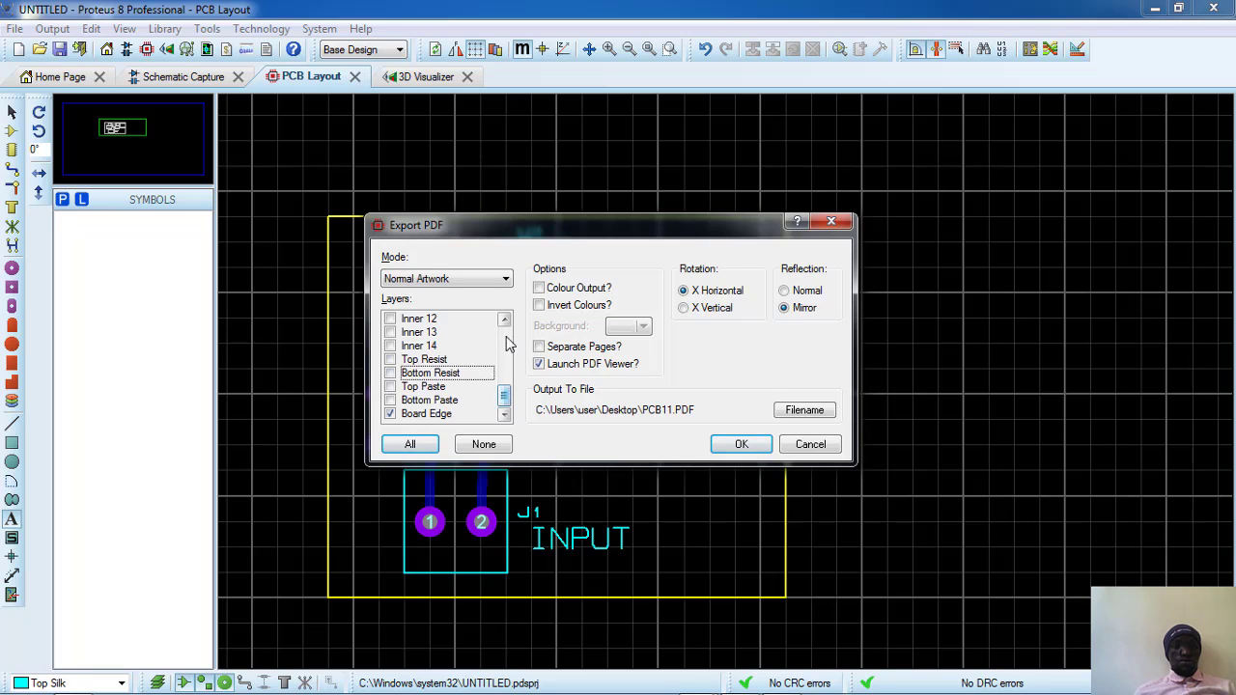
pyautogui.scroll(6, 506, 333)
pyautogui.scroll(-6, 504, 418)
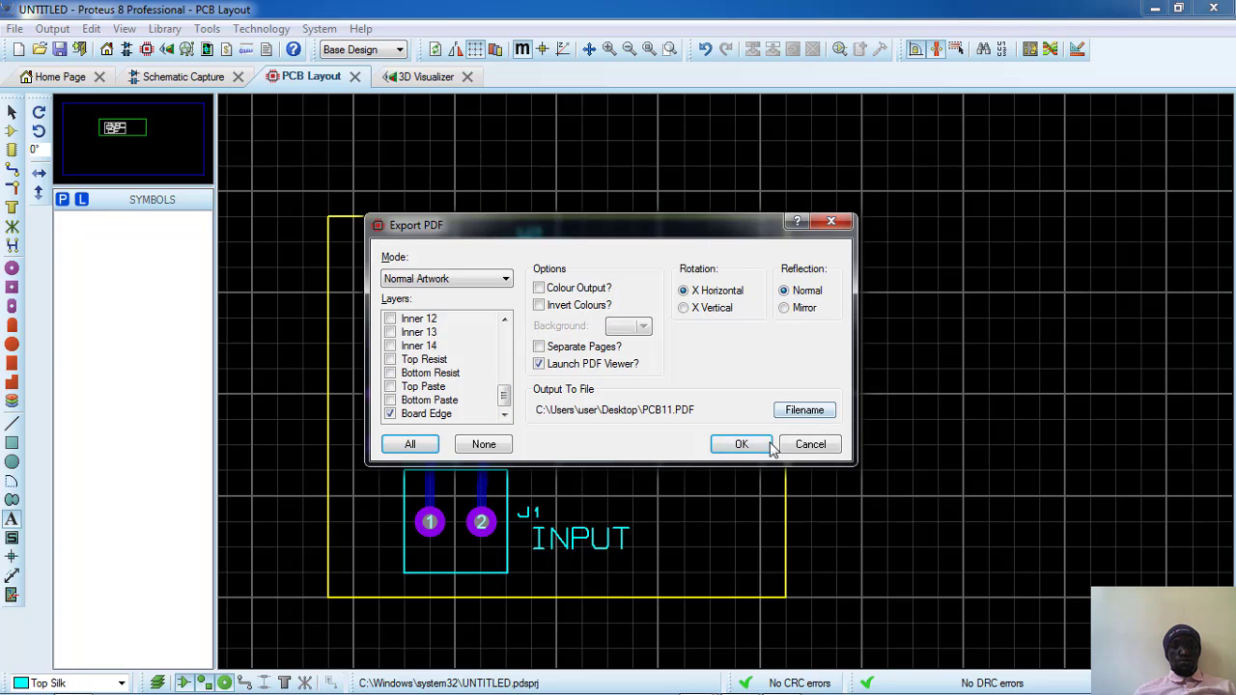
# Save the PDF artwork output to the Desktop under the file name PCB1 and run the export
pyautogui.click(803, 410)
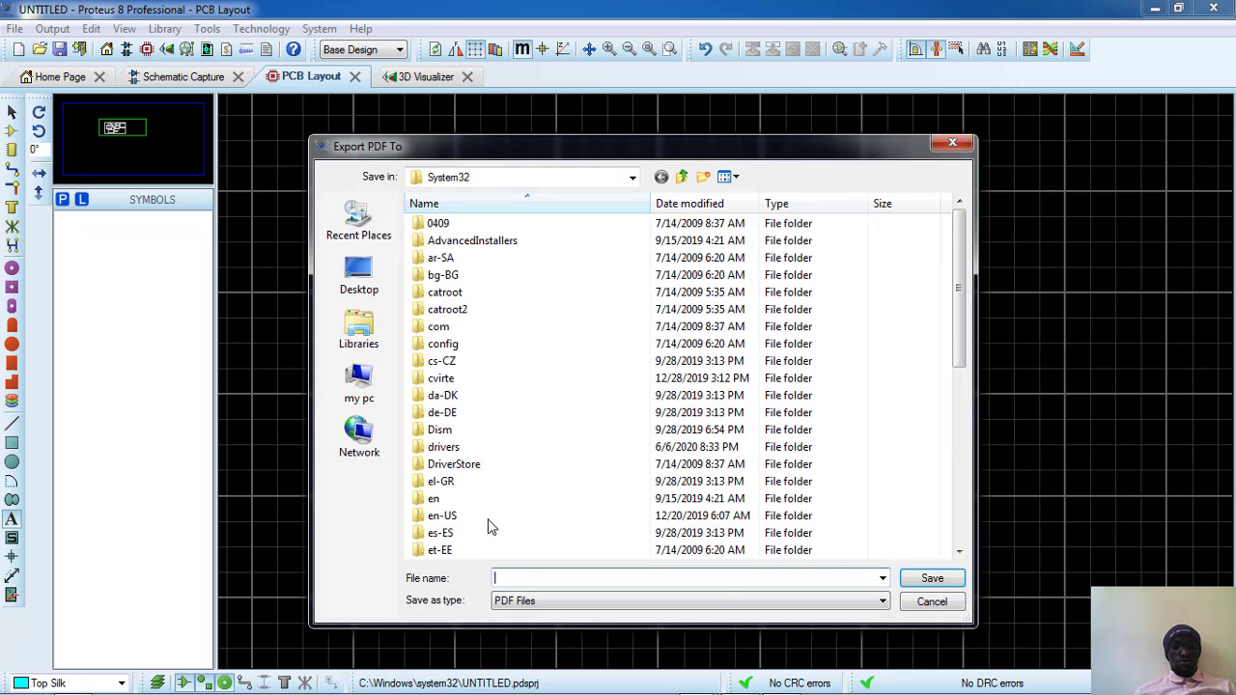
pyautogui.write('PCB1')
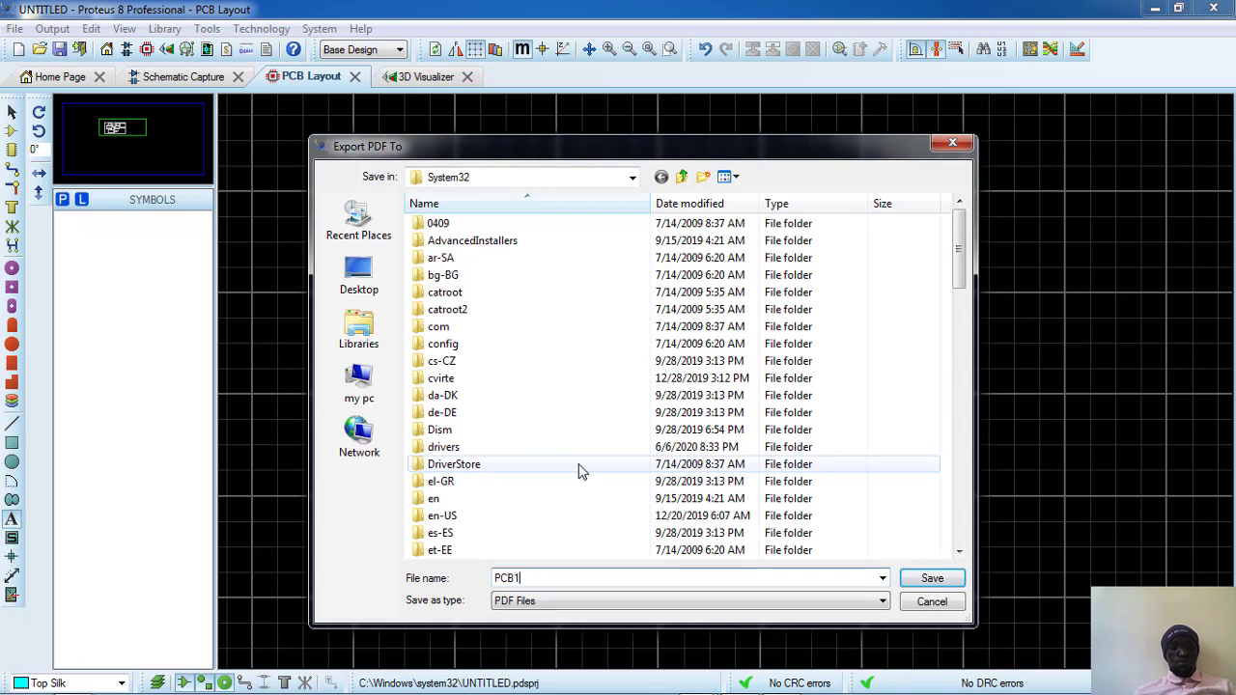
pyautogui.click(353, 278)
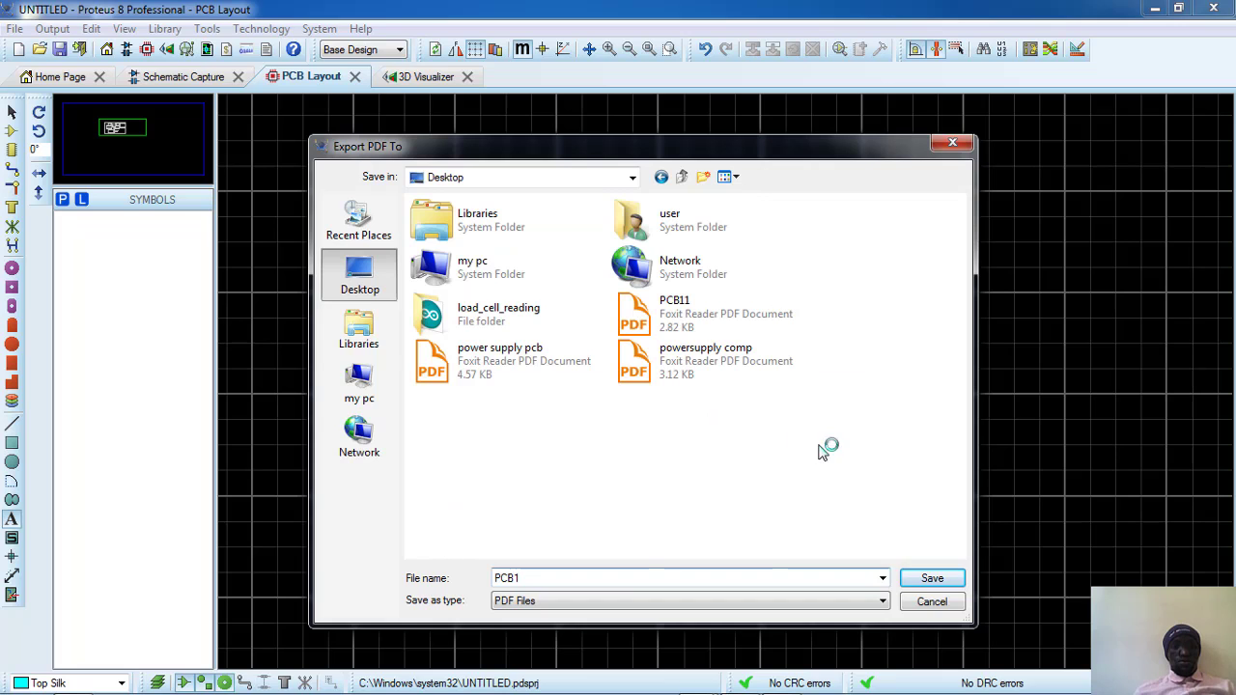
pyautogui.click(935, 582)
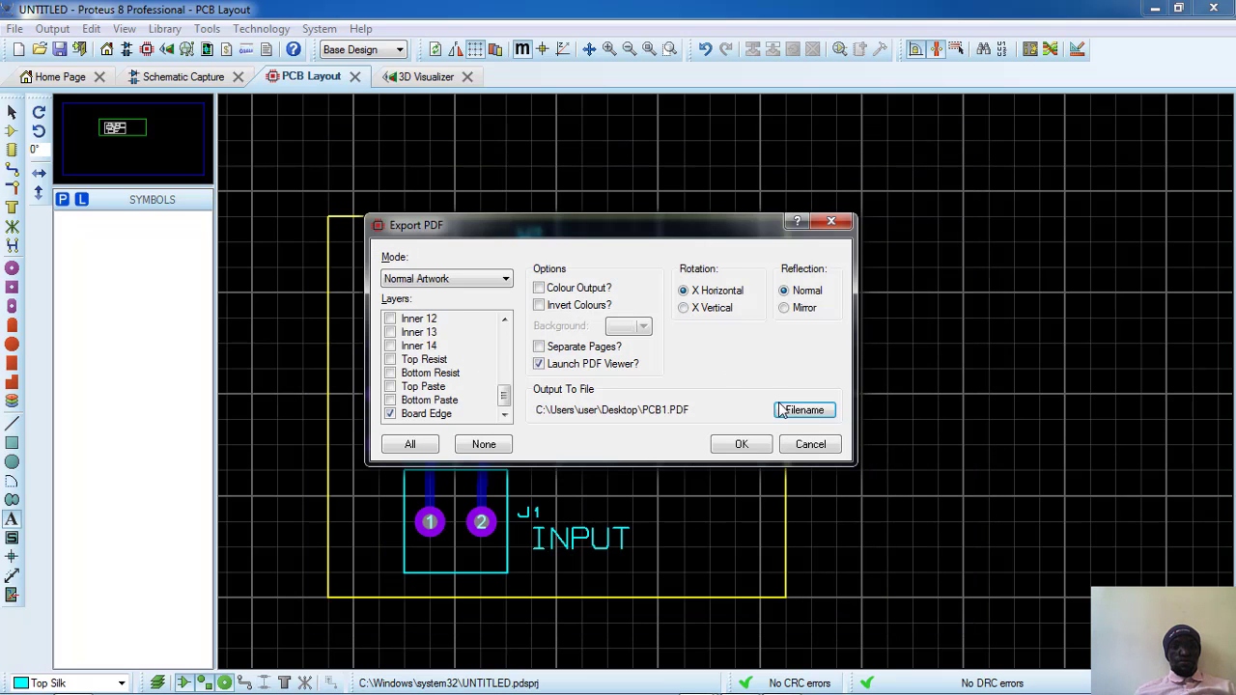
pyautogui.click(770, 444)
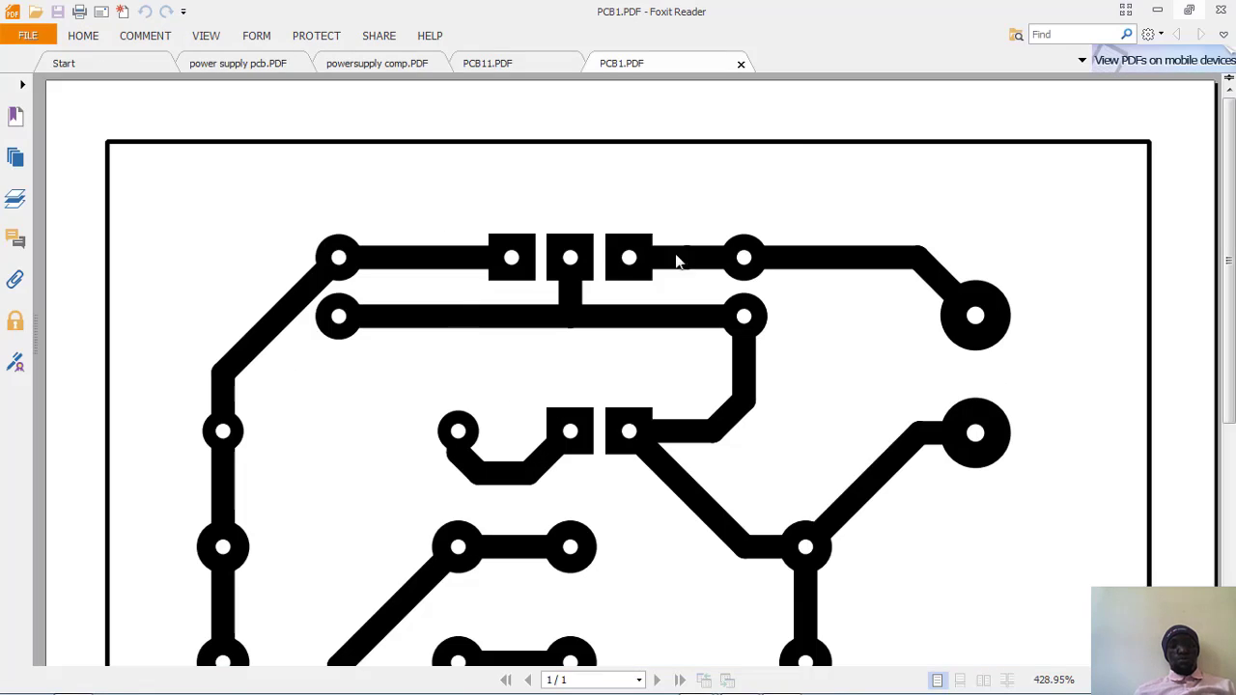
# Inspect the exported PCB1 artwork in Foxit Reader down to the lowest pads, and minimize the open windows to reach the desktop
pyautogui.click(730, 61)
pyautogui.click(1157, 10)
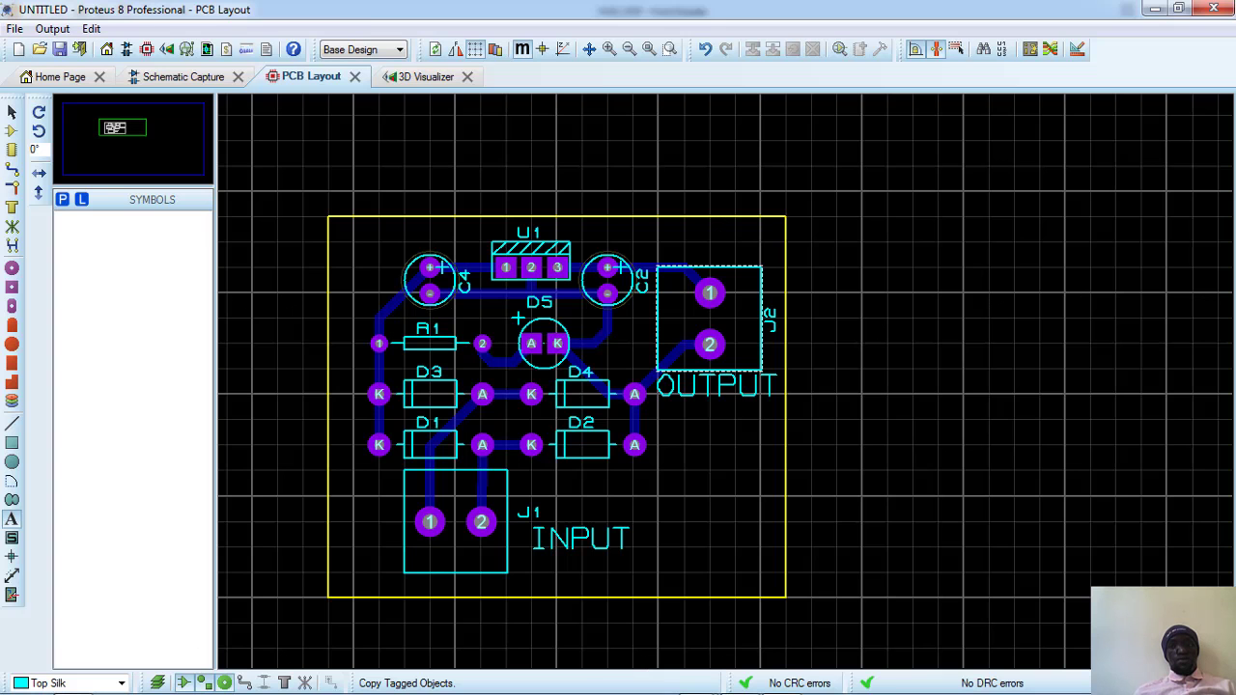
pyautogui.click(1159, 9)
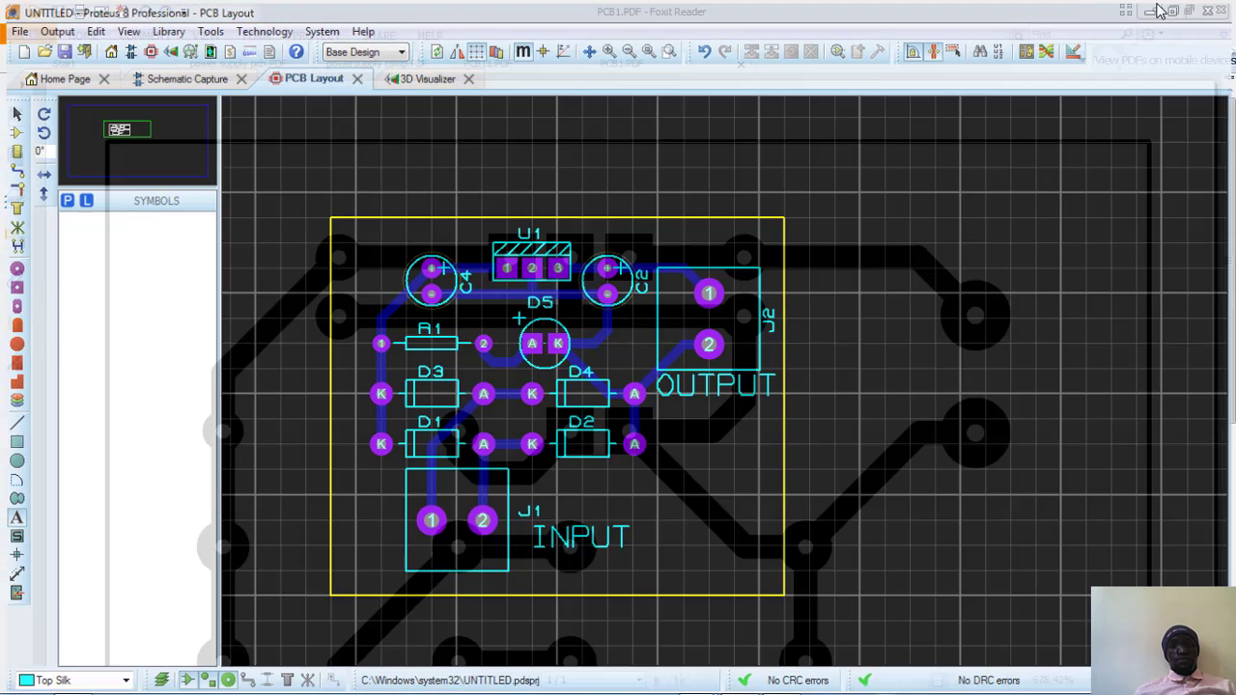
pyautogui.moveTo(1228, 261); pyautogui.dragTo(1228, 394)
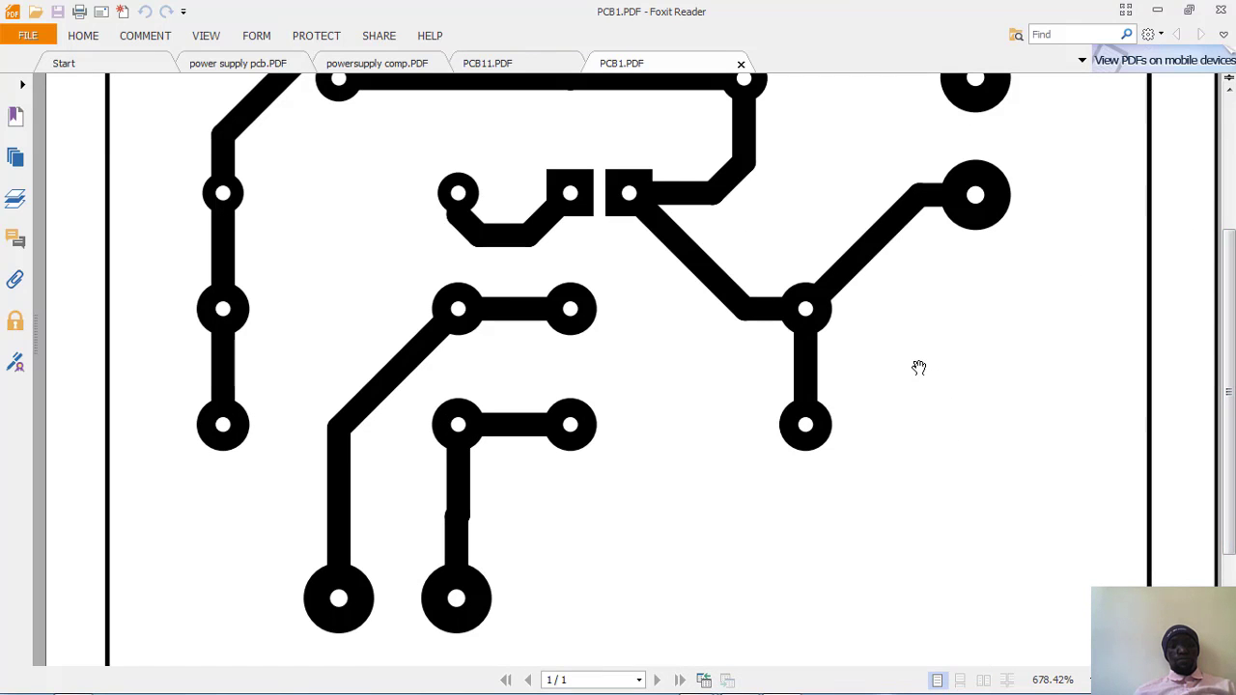
pyautogui.click(1157, 10)
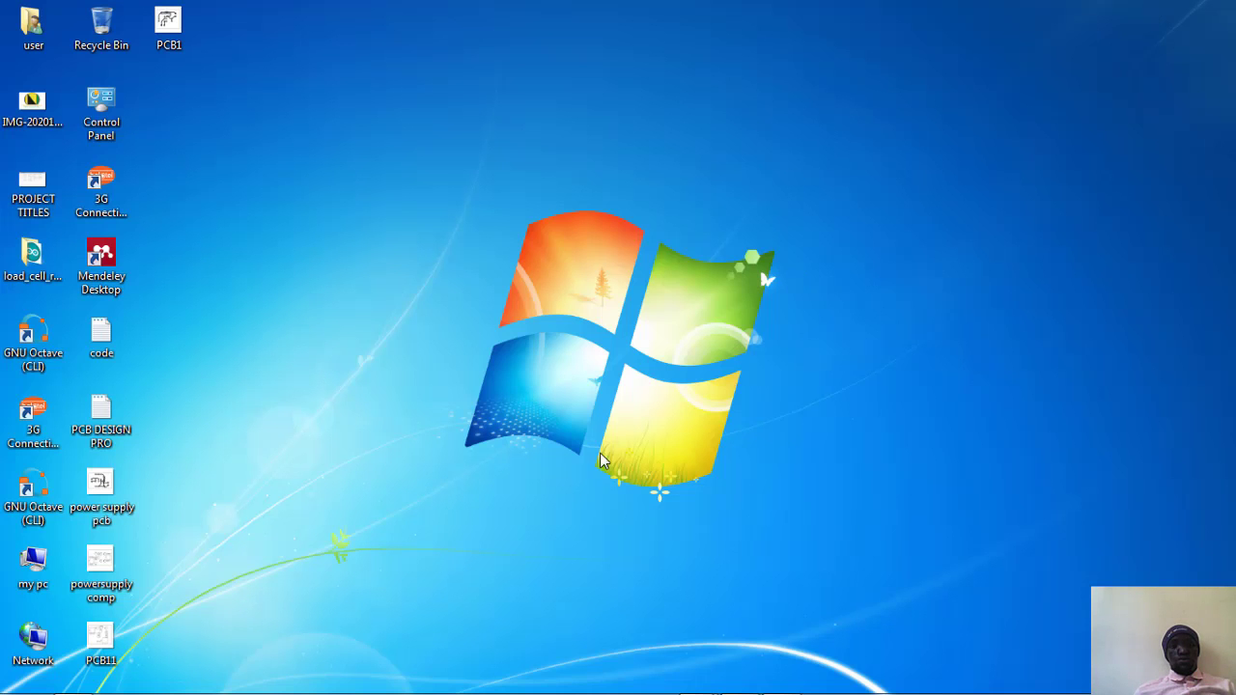
pyautogui.moveTo(719, 691)
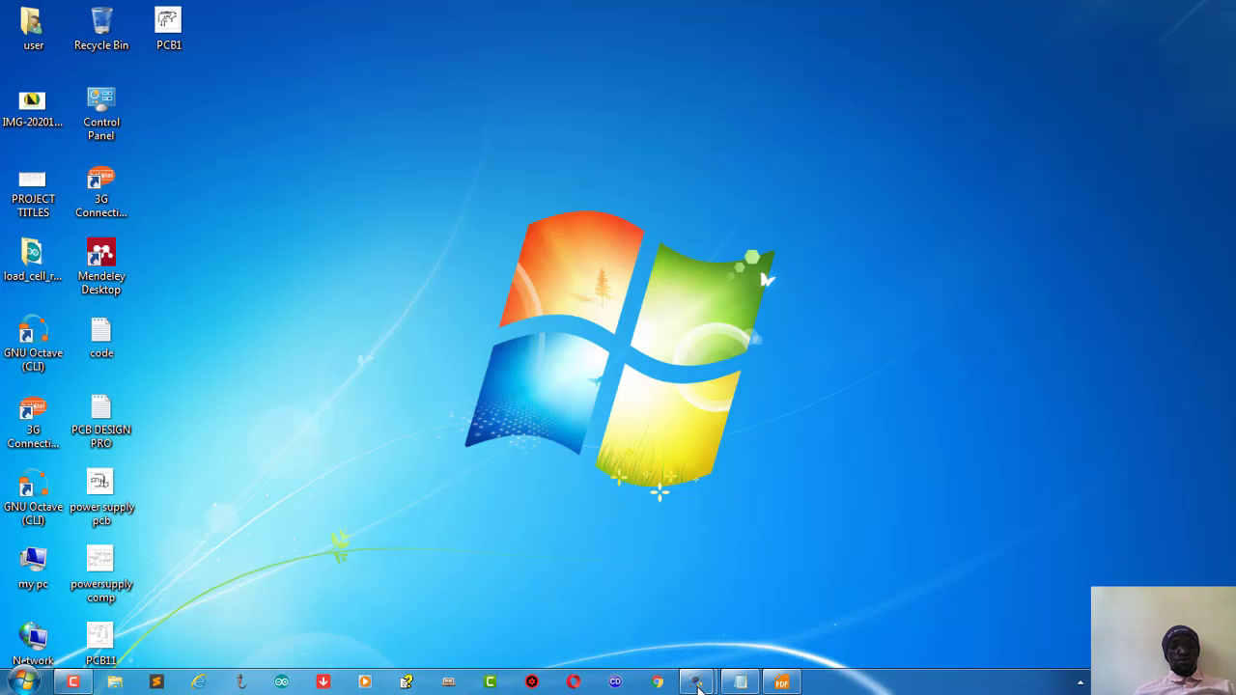